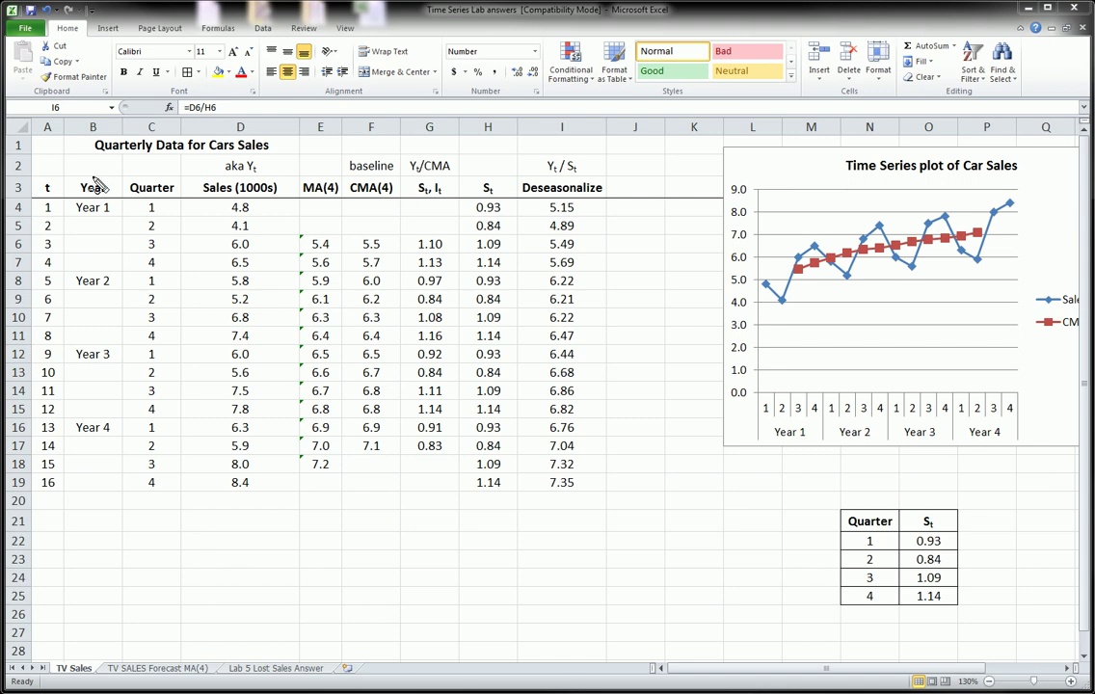
{"action": "mouse_move", "coordinate": [72, 166]}
{"action": "left_mouse_down"}
{"action": "mouse_move", "coordinate": [229, 146]}
{"action": "mouse_move", "coordinate": [294, 415]}
{"action": "mouse_move", "coordinate": [274, 453]}
{"action": "mouse_move", "coordinate": [56, 419]}
{"action": "mouse_move", "coordinate": [58, 279]}
{"action": "mouse_move", "coordinate": [181, 179]}
{"action": "left_mouse_up"}
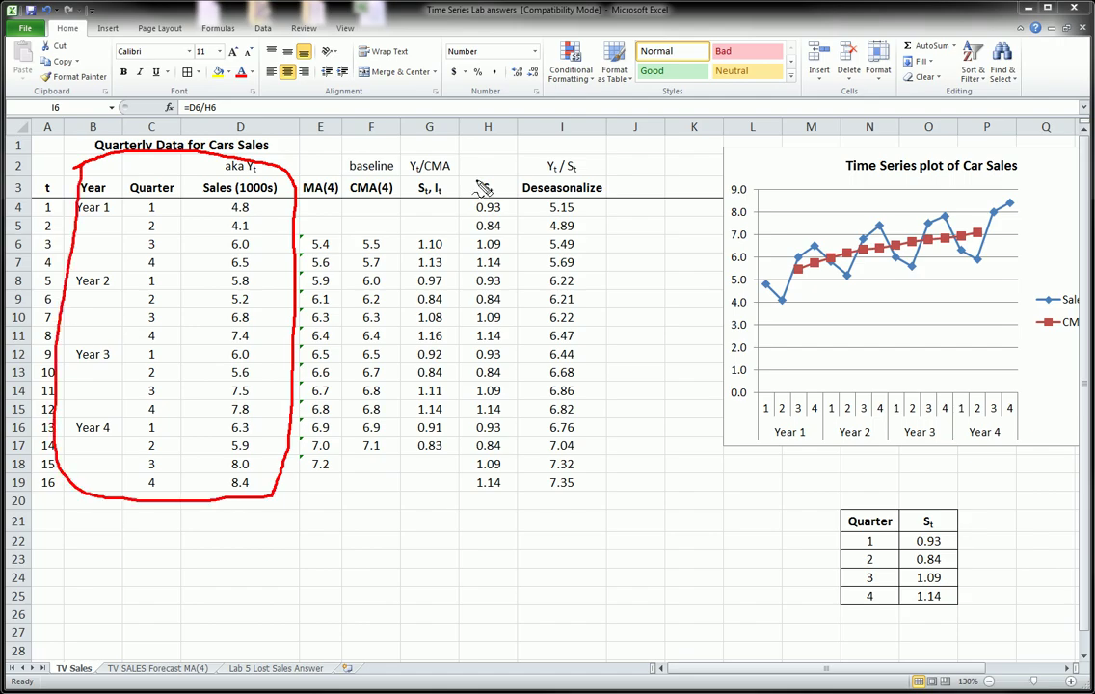
{"action": "mouse_move", "coordinate": [493, 179]}
{"action": "left_mouse_down"}
{"action": "mouse_move", "coordinate": [477, 203]}
{"action": "mouse_move", "coordinate": [497, 181]}
{"action": "mouse_move", "coordinate": [566, 208]}
{"action": "mouse_move", "coordinate": [608, 208]}
{"action": "left_mouse_up"}
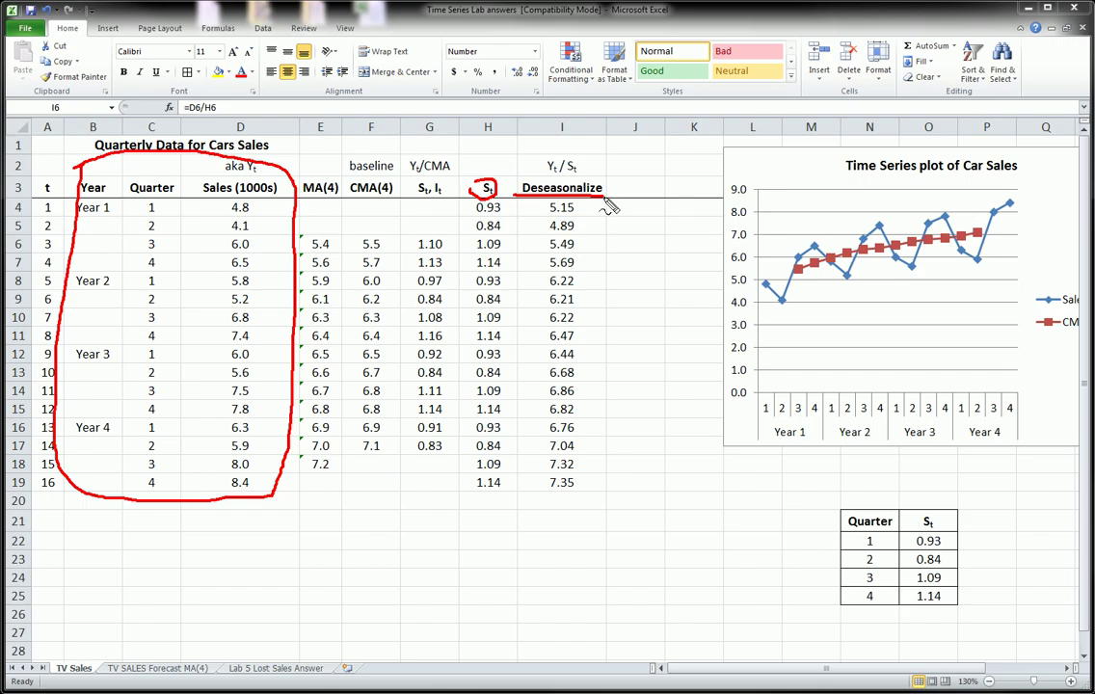
{"action": "key", "text": "Escape"}
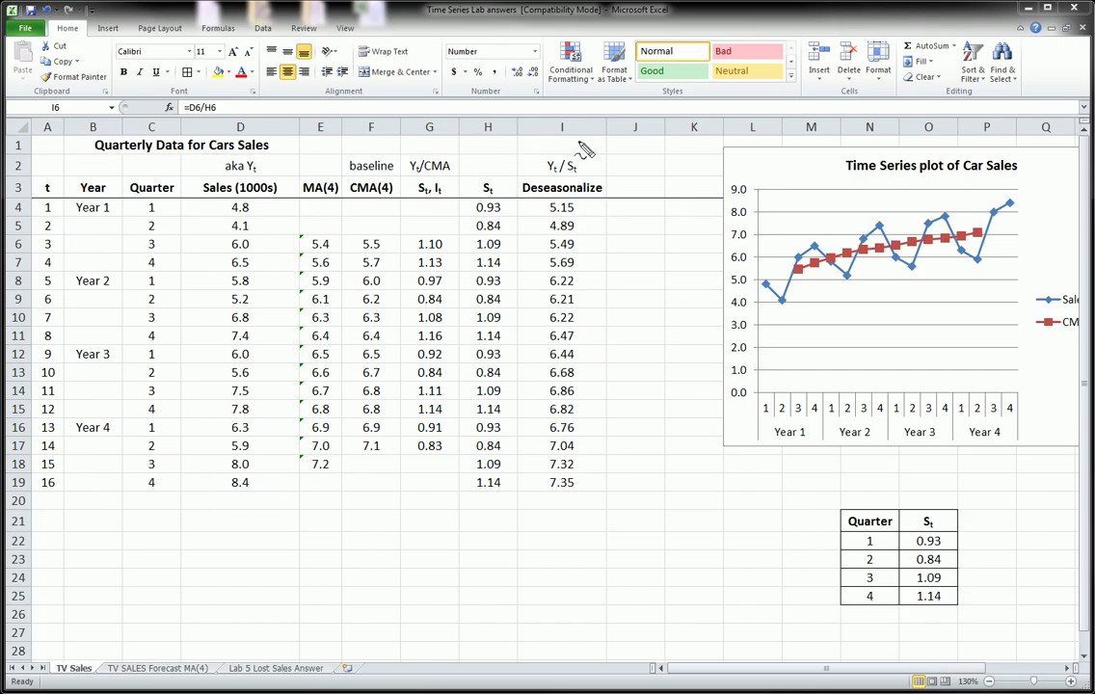
{"action": "key", "text": "ctrl+2"}
{"action": "mouse_move", "coordinate": [612, 142]}
{"action": "left_mouse_down"}
{"action": "mouse_move", "coordinate": [619, 161]}
{"action": "mouse_move", "coordinate": [631, 142]}
{"action": "mouse_move", "coordinate": [633, 167]}
{"action": "left_mouse_up"}
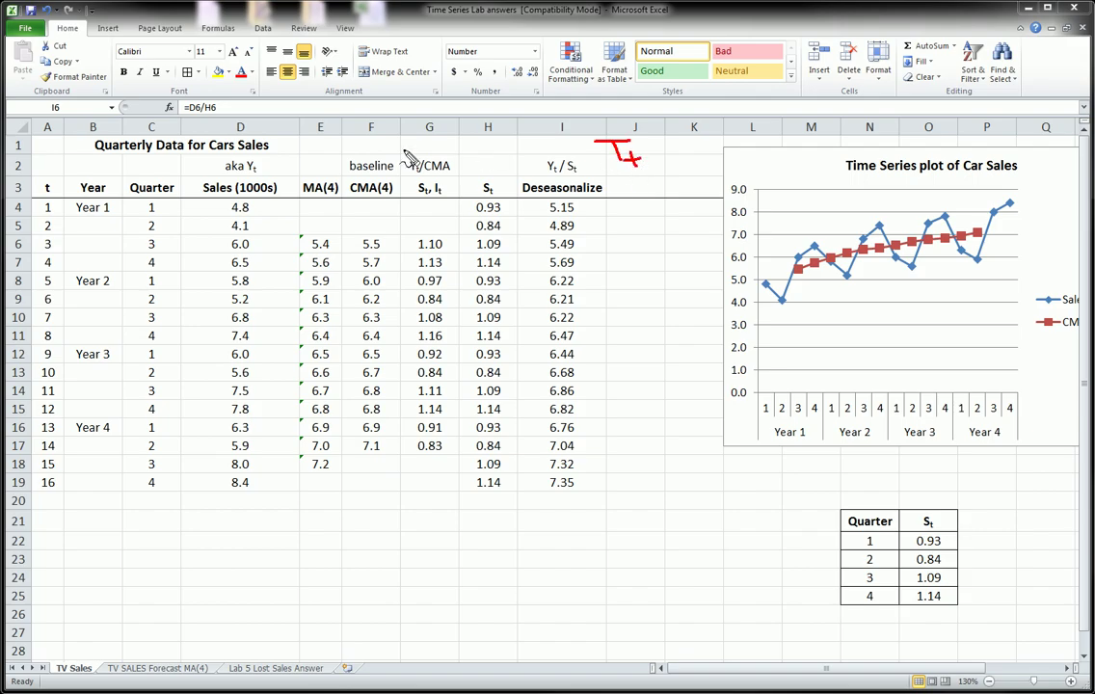
{"action": "left_click_drag", "start_coordinate": [357, 141], "coordinate": [370, 165]}
{"action": "mouse_move", "coordinate": [385, 163]}
{"action": "left_mouse_down"}
{"action": "mouse_move", "coordinate": [391, 182]}
{"action": "mouse_move", "coordinate": [399, 169]}
{"action": "left_mouse_up"}
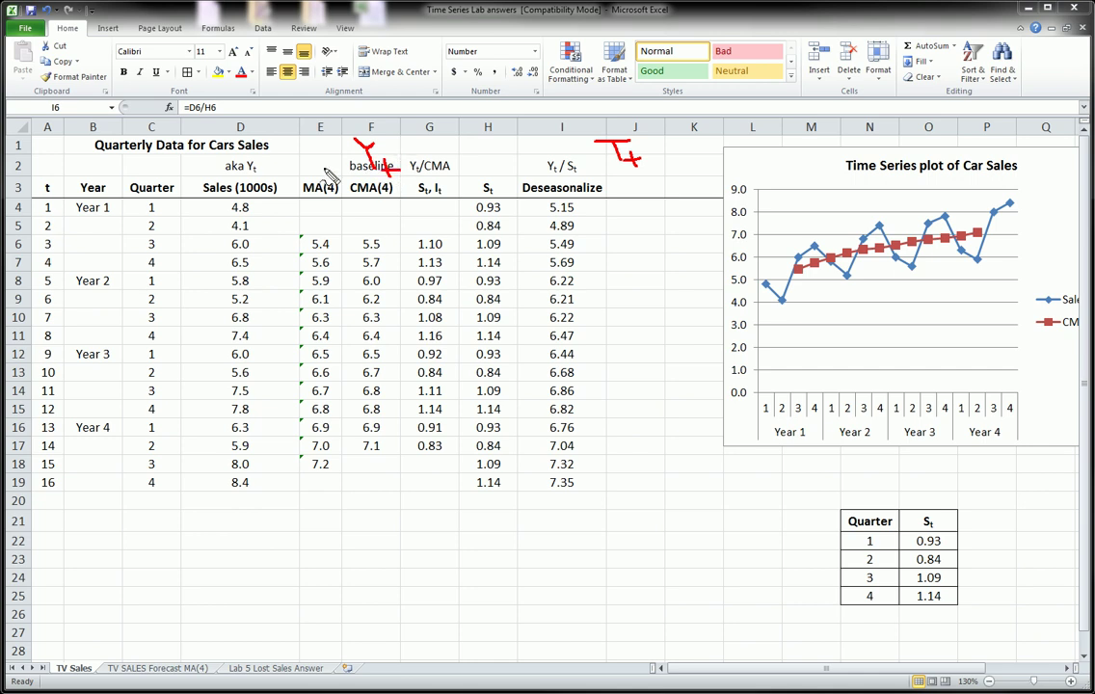
{"action": "left_click_drag", "start_coordinate": [330, 158], "coordinate": [275, 181]}
{"action": "left_click_drag", "start_coordinate": [401, 150], "coordinate": [416, 148]}
{"action": "mouse_move", "coordinate": [403, 156]}
{"action": "left_mouse_down"}
{"action": "mouse_move", "coordinate": [434, 154]}
{"action": "mouse_move", "coordinate": [431, 165]}
{"action": "mouse_move", "coordinate": [449, 171]}
{"action": "mouse_move", "coordinate": [503, 140]}
{"action": "mouse_move", "coordinate": [493, 158]}
{"action": "mouse_move", "coordinate": [514, 165]}
{"action": "mouse_move", "coordinate": [517, 154]}
{"action": "left_mouse_up"}
{"action": "mouse_move", "coordinate": [385, 176]}
{"action": "left_mouse_down"}
{"action": "mouse_move", "coordinate": [516, 200]}
{"action": "mouse_move", "coordinate": [291, 192]}
{"action": "left_mouse_up"}
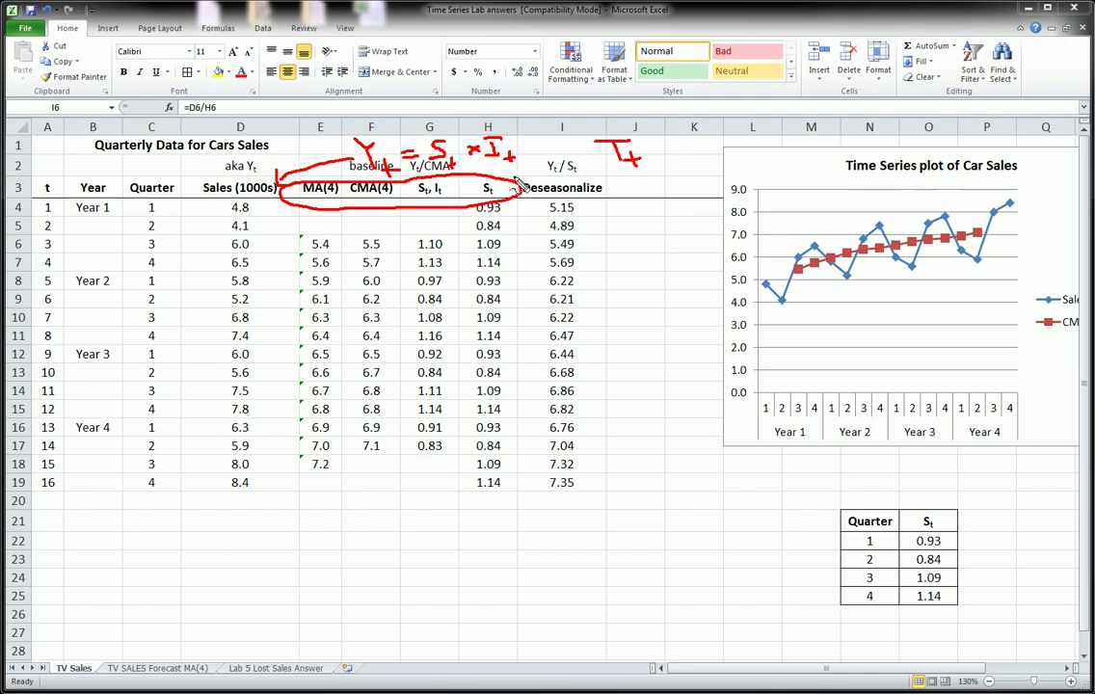
{"action": "left_click_drag", "start_coordinate": [525, 178], "coordinate": [602, 209]}
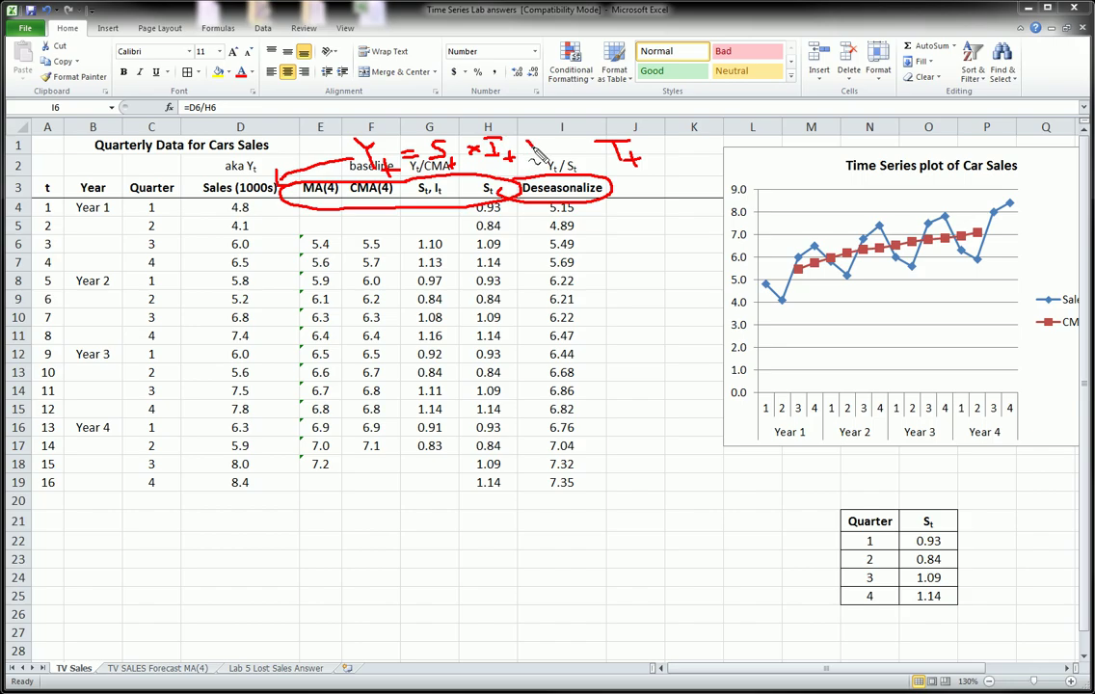
{"action": "left_click_drag", "start_coordinate": [523, 140], "coordinate": [532, 150]}
{"action": "mouse_move", "coordinate": [533, 140]}
{"action": "left_mouse_down"}
{"action": "mouse_move", "coordinate": [523, 149]}
{"action": "mouse_move", "coordinate": [563, 133]}
{"action": "mouse_move", "coordinate": [551, 154]}
{"action": "mouse_move", "coordinate": [560, 158]}
{"action": "mouse_move", "coordinate": [591, 143]}
{"action": "left_mouse_up"}
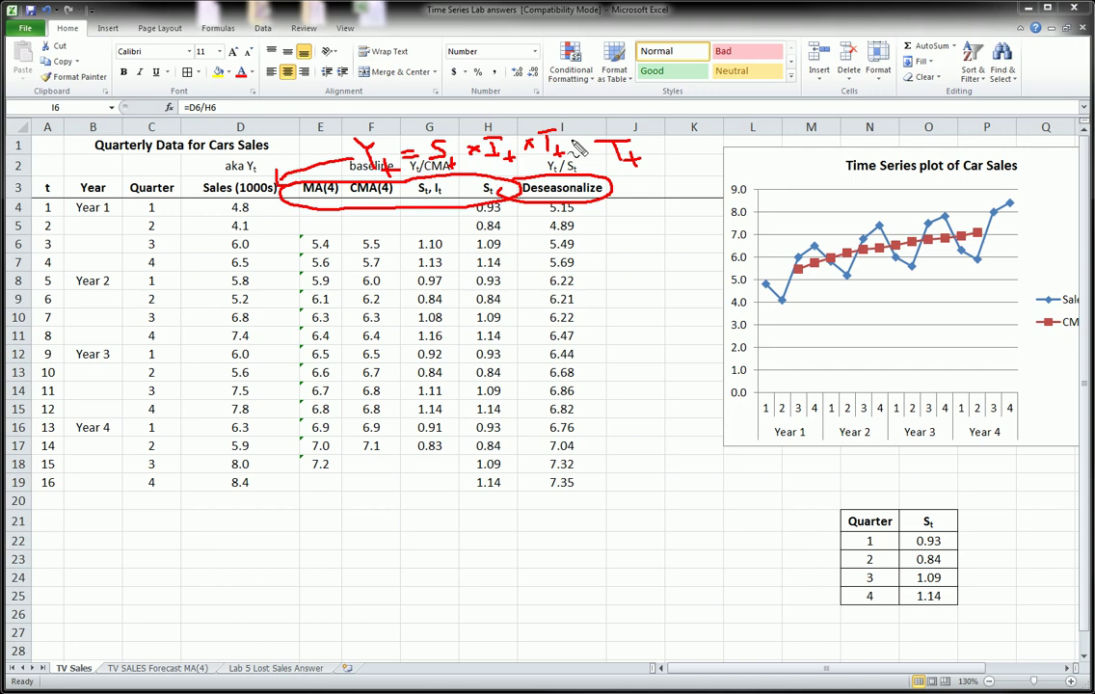
{"action": "mouse_move", "coordinate": [33, 492]}
{"action": "left_mouse_down"}
{"action": "mouse_move", "coordinate": [198, 576]}
{"action": "mouse_move", "coordinate": [58, 505]}
{"action": "left_mouse_up"}
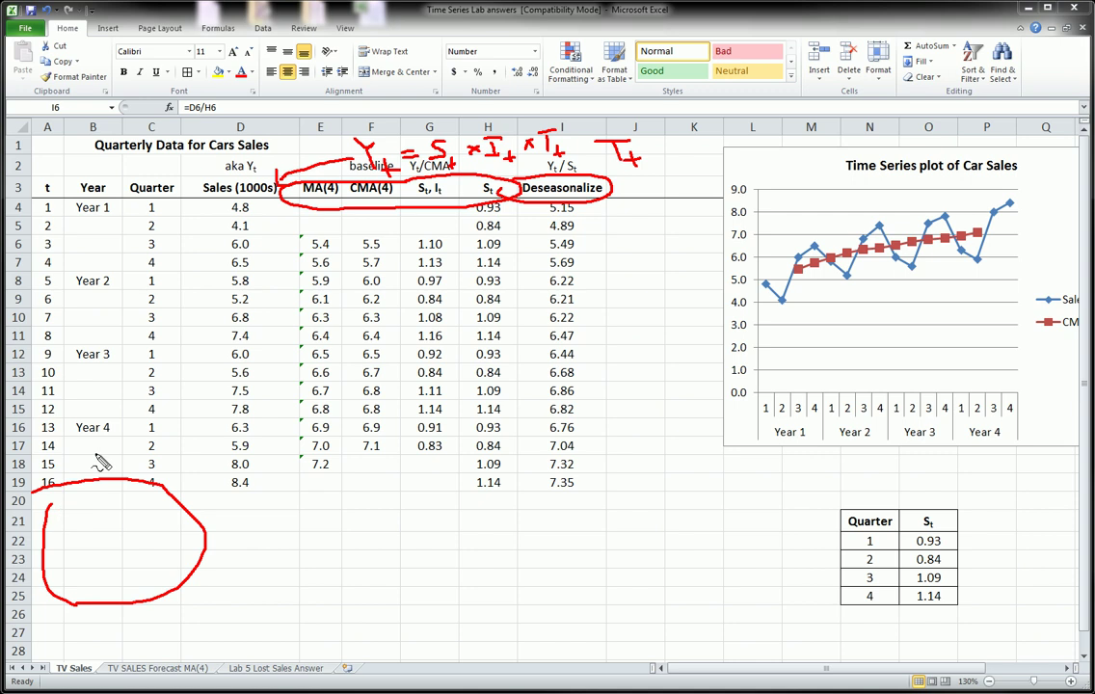
{"action": "key", "text": "Escape"}
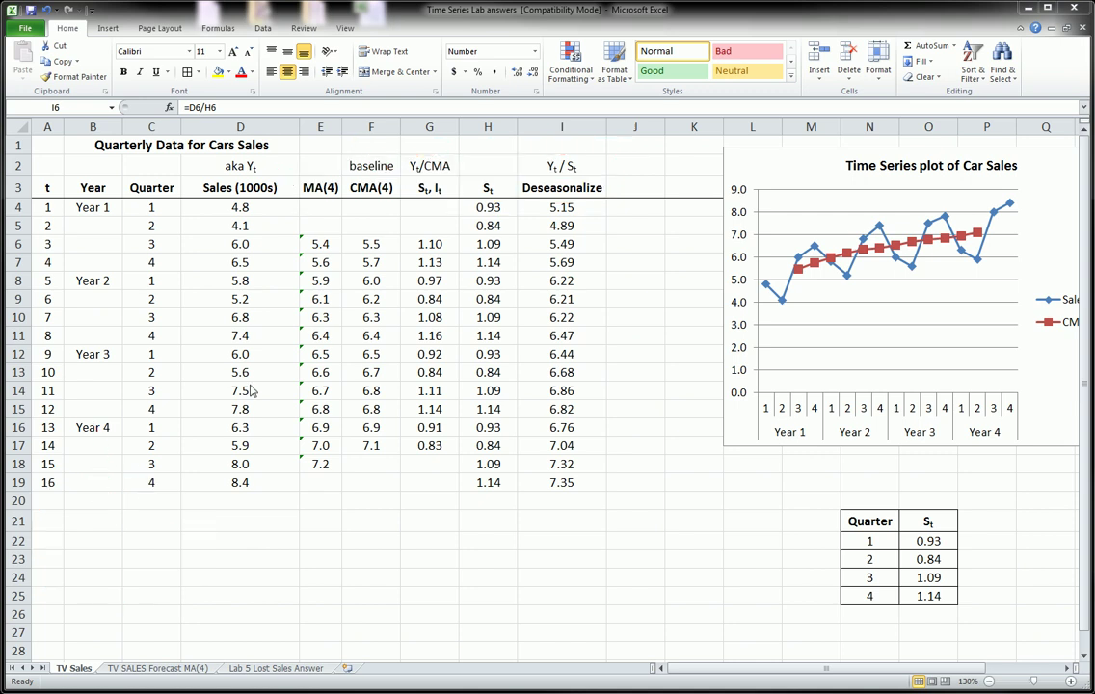
Step: Enter the bold header Tt in cell J3, beside Deseasonalize, with its second letter formatted as a subscript
{"action": "left_click", "coordinate": [635, 189]}
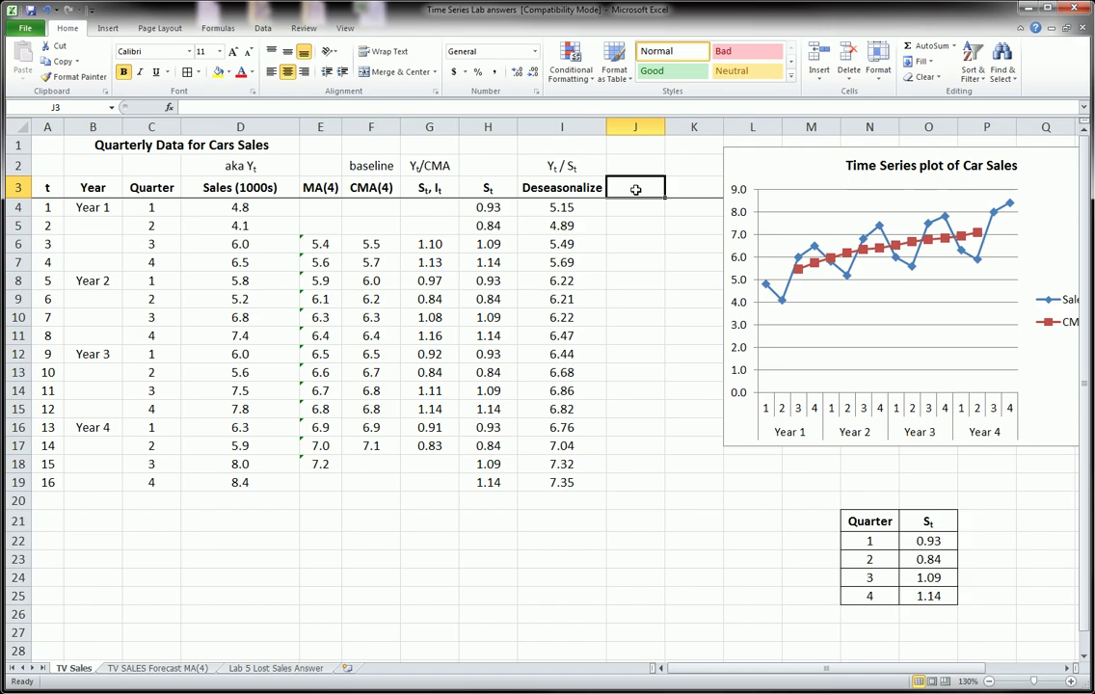
{"action": "type", "text": "Tt"}
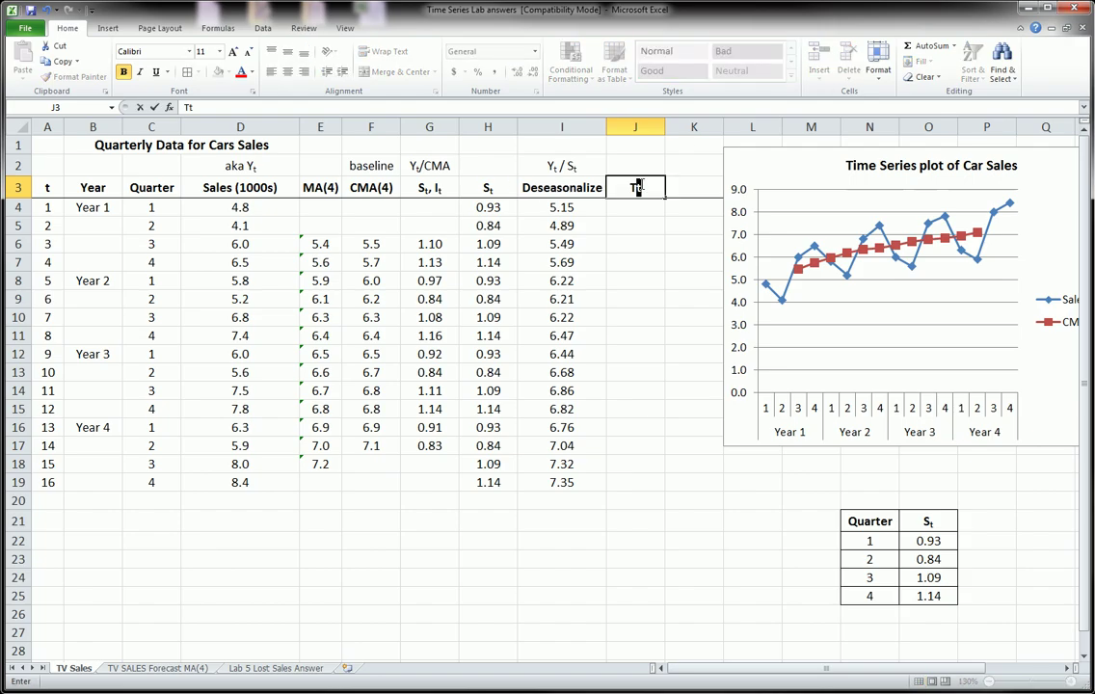
{"action": "left_click_drag", "start_coordinate": [637, 186], "coordinate": [643, 188]}
{"action": "left_click", "coordinate": [253, 90]}
{"action": "left_click", "coordinate": [106, 197]}
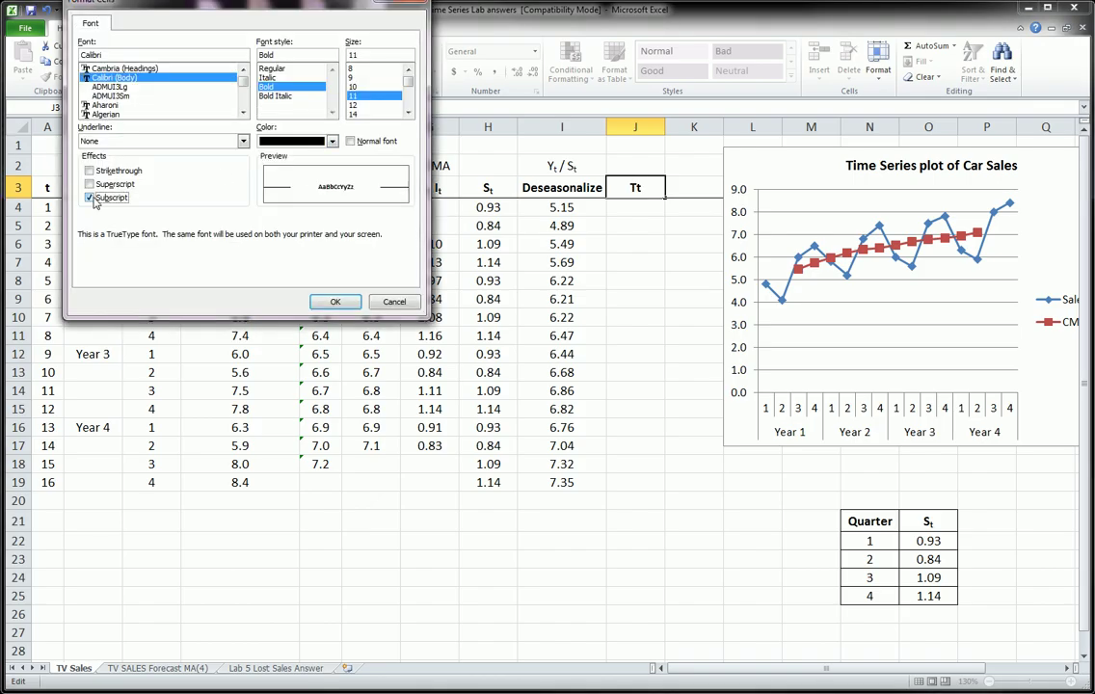
{"action": "left_click", "coordinate": [337, 302]}
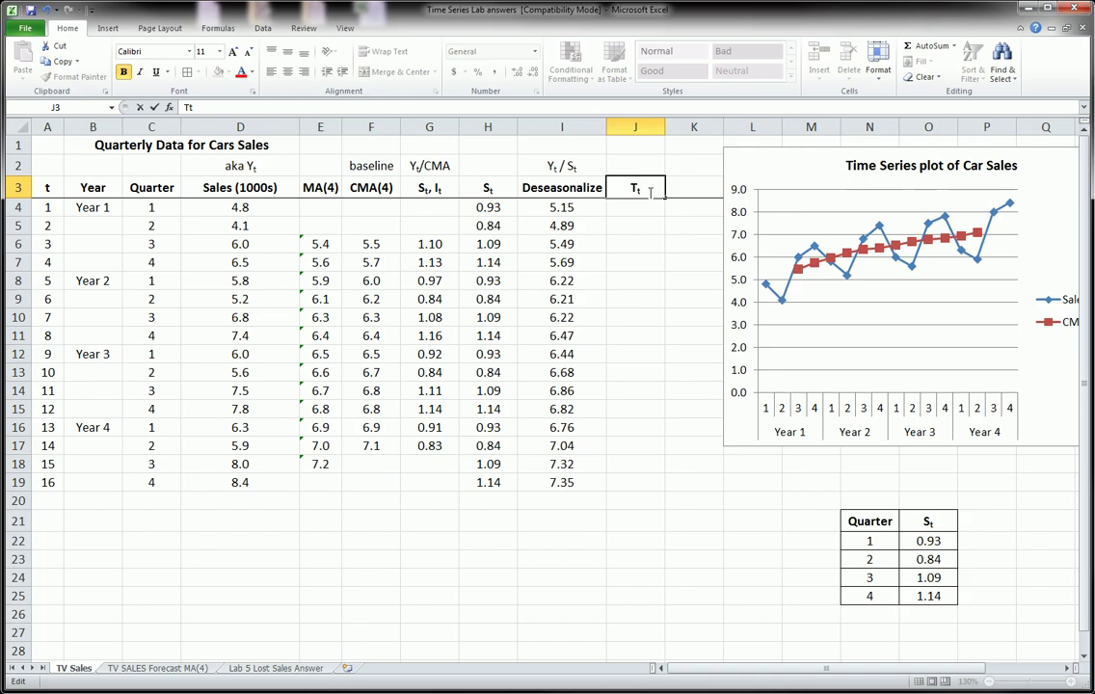
{"action": "left_click", "coordinate": [48, 187]}
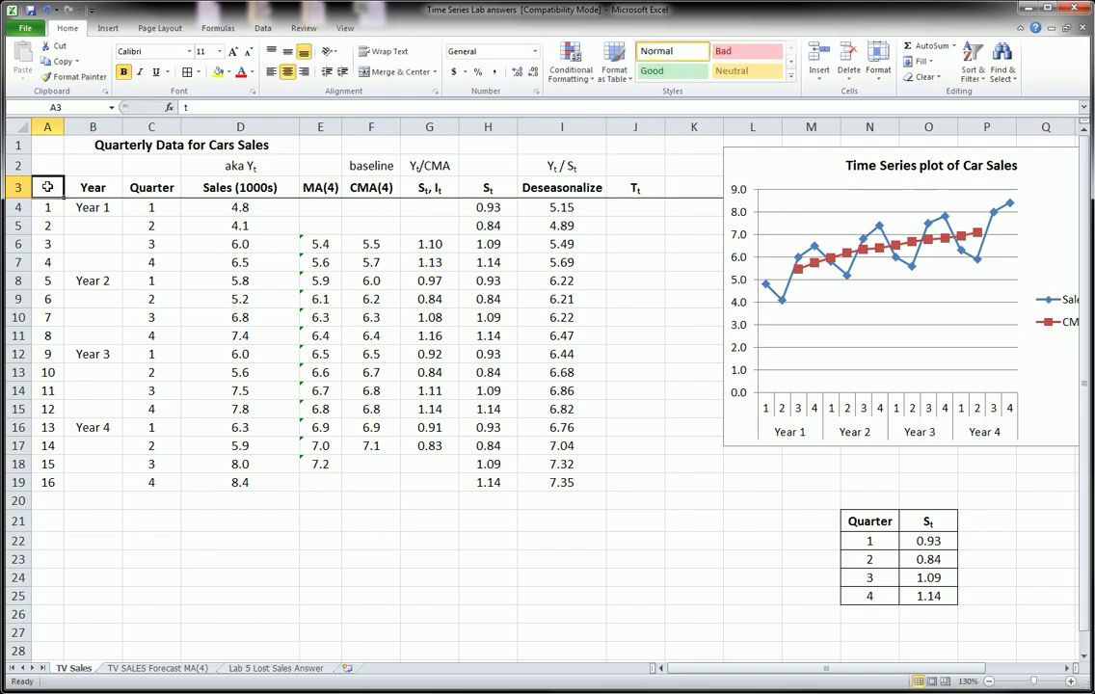
{"action": "mouse_move", "coordinate": [56, 162]}
{"action": "left_mouse_down"}
{"action": "mouse_move", "coordinate": [47, 202]}
{"action": "mouse_move", "coordinate": [64, 166]}
{"action": "left_mouse_up"}
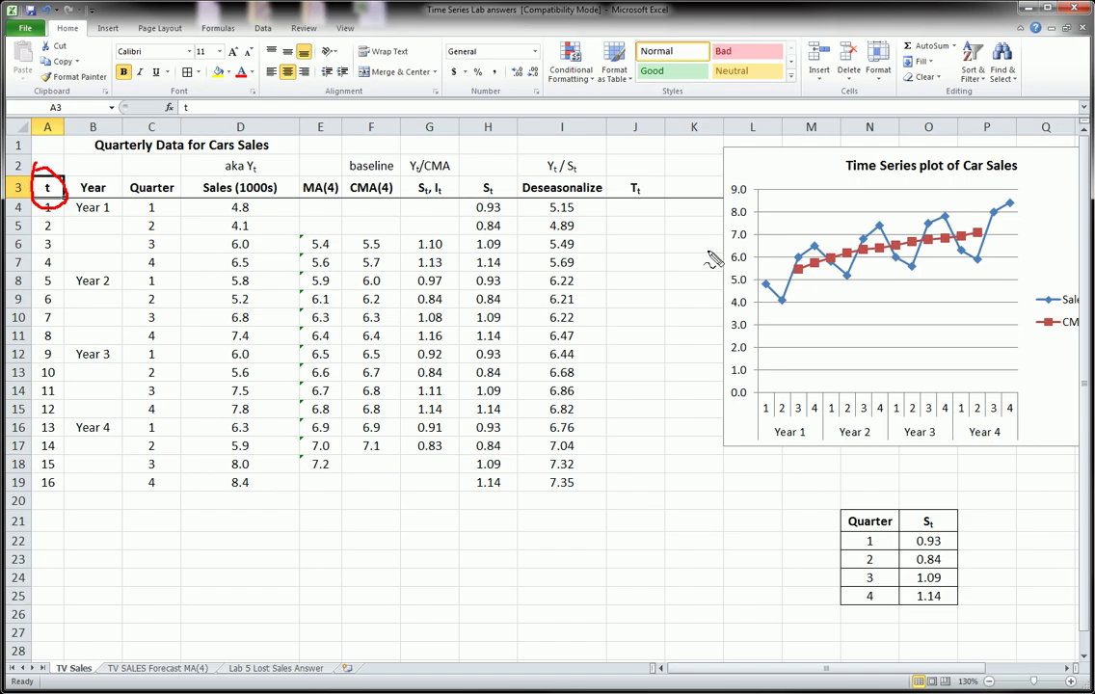
{"action": "key", "text": "Escape"}
{"action": "left_click", "coordinate": [635, 210]}
{"action": "left_click", "coordinate": [636, 243]}
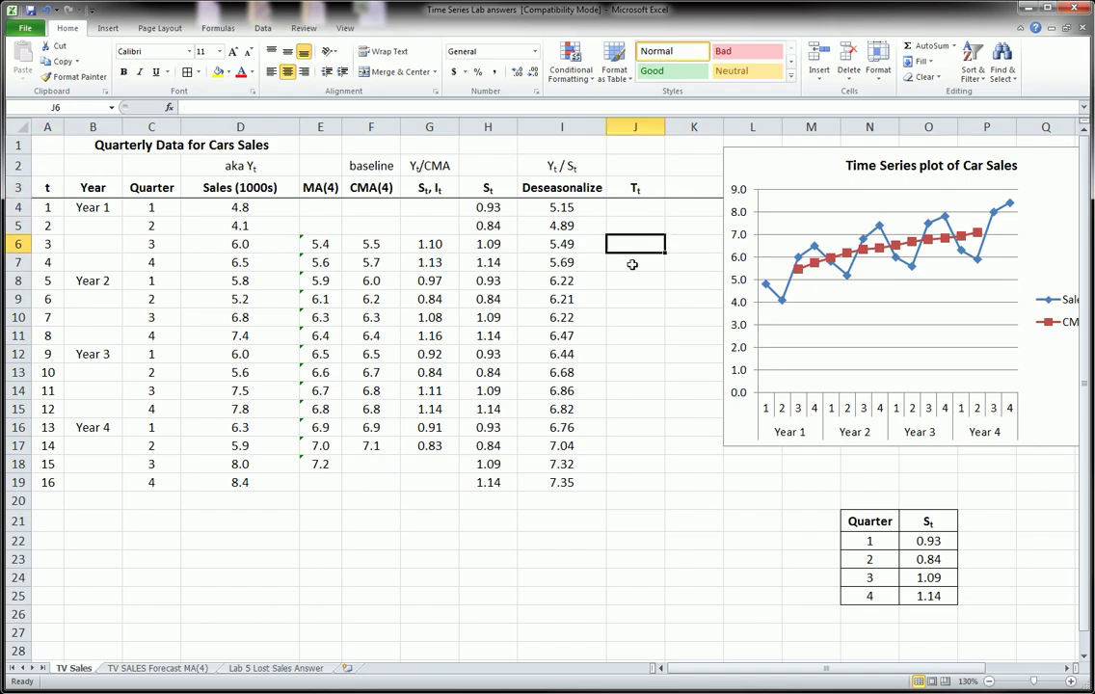
{"action": "left_click", "coordinate": [630, 262]}
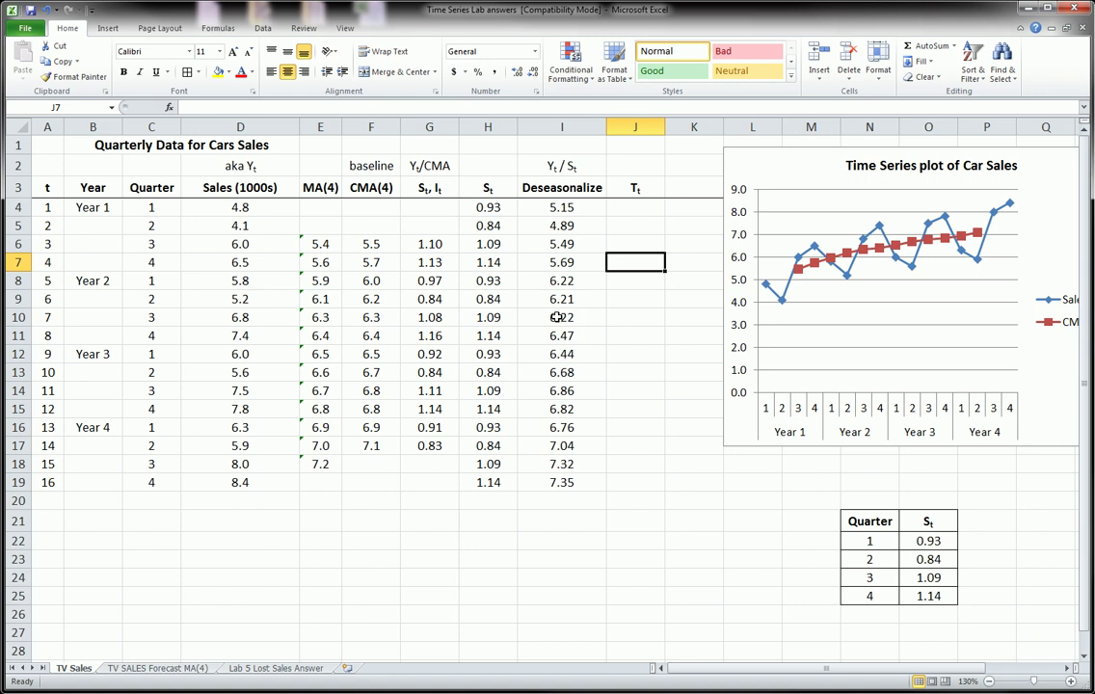
{"action": "mouse_move", "coordinate": [521, 523]}
{"action": "left_mouse_down"}
{"action": "mouse_move", "coordinate": [497, 545]}
{"action": "mouse_move", "coordinate": [570, 545]}
{"action": "mouse_move", "coordinate": [587, 525]}
{"action": "mouse_move", "coordinate": [614, 546]}
{"action": "left_mouse_up"}
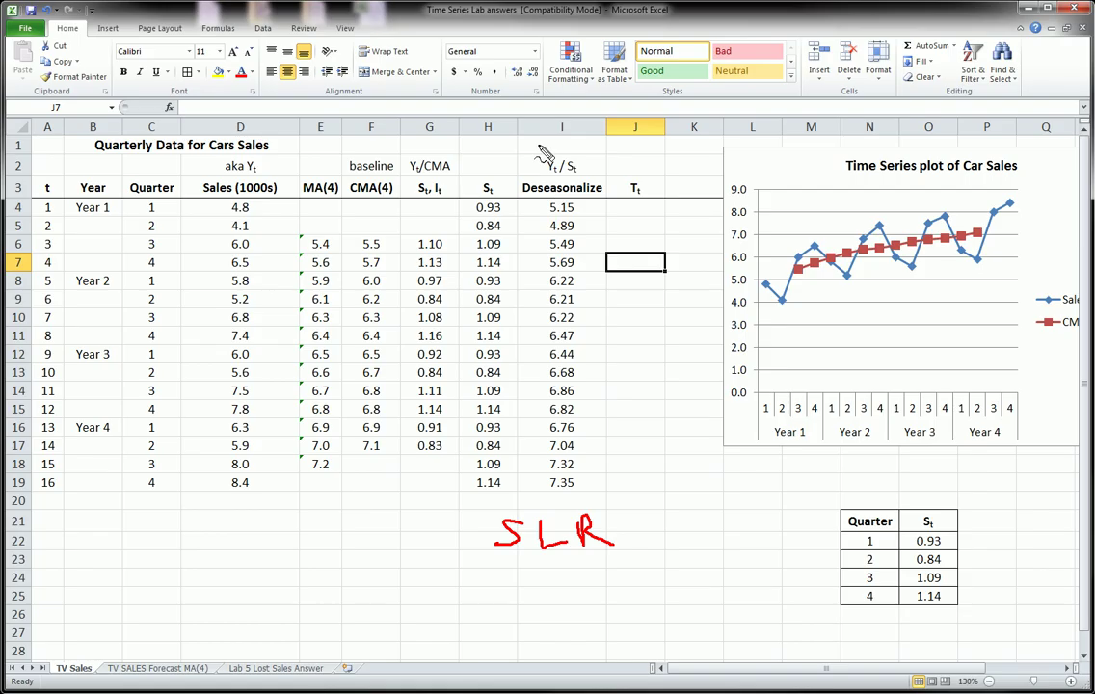
{"action": "mouse_move", "coordinate": [540, 151]}
{"action": "left_mouse_down"}
{"action": "mouse_move", "coordinate": [550, 174]}
{"action": "mouse_move", "coordinate": [581, 153]}
{"action": "mouse_move", "coordinate": [547, 207]}
{"action": "left_mouse_up"}
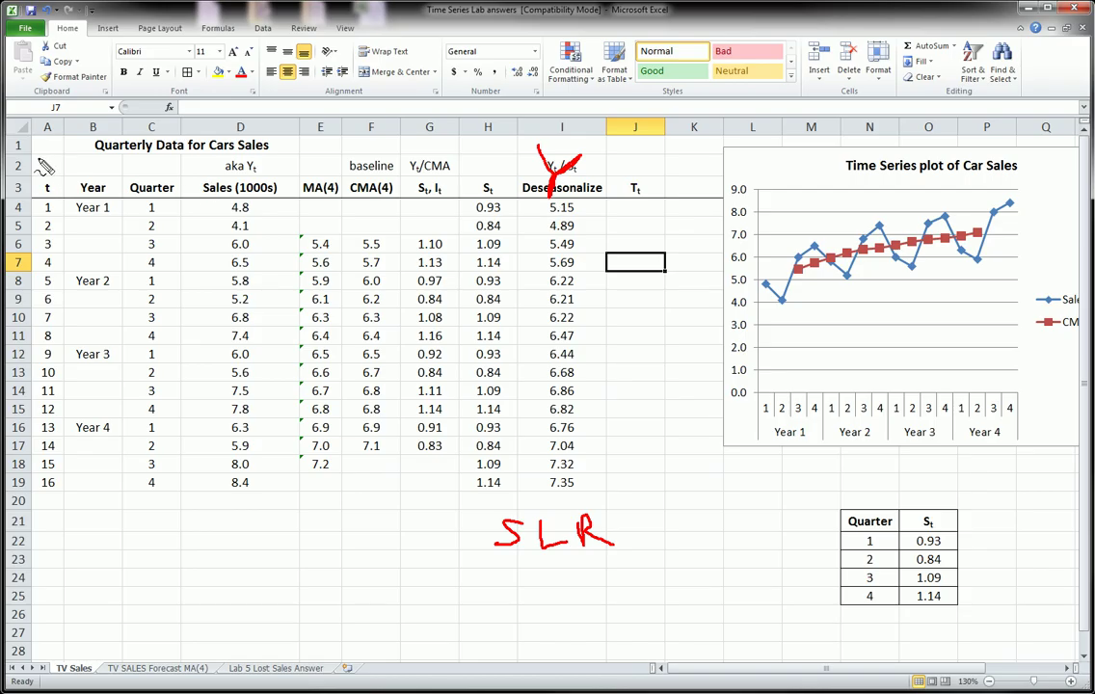
{"action": "mouse_move", "coordinate": [36, 154]}
{"action": "left_mouse_down"}
{"action": "mouse_move", "coordinate": [59, 183]}
{"action": "mouse_move", "coordinate": [37, 183]}
{"action": "left_mouse_up"}
{"action": "key", "text": "Escape"}
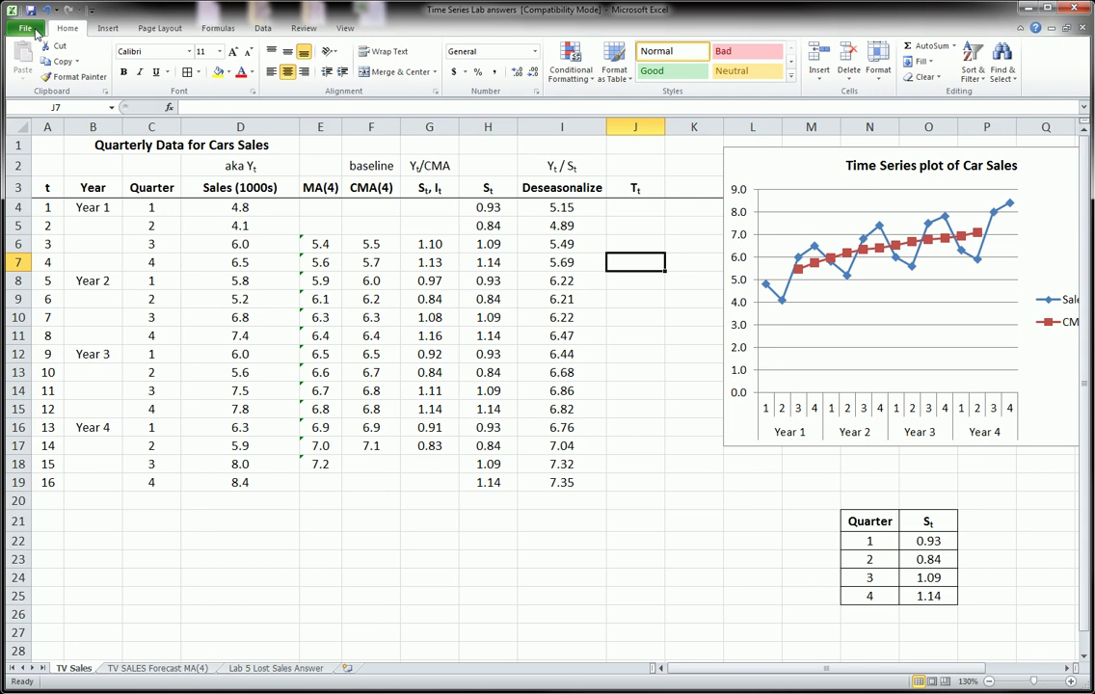
Step: Make sure the Analysis ToolPak add-in is enabled in the Excel add-ins settings
{"action": "left_click", "coordinate": [33, 29]}
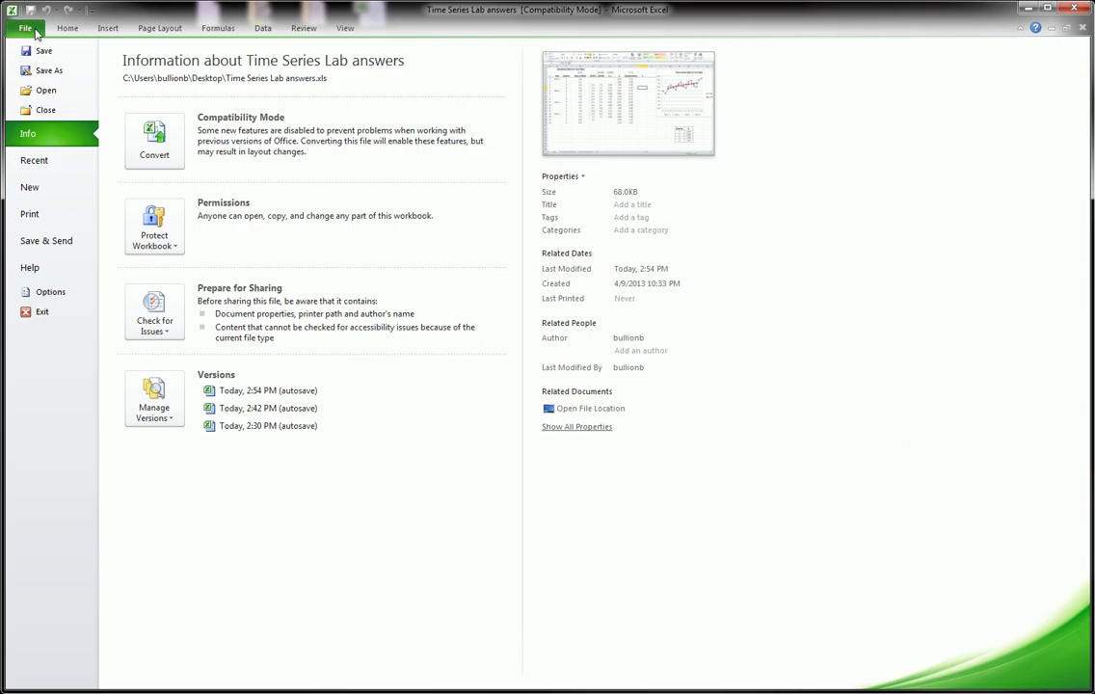
{"action": "left_click", "coordinate": [45, 292]}
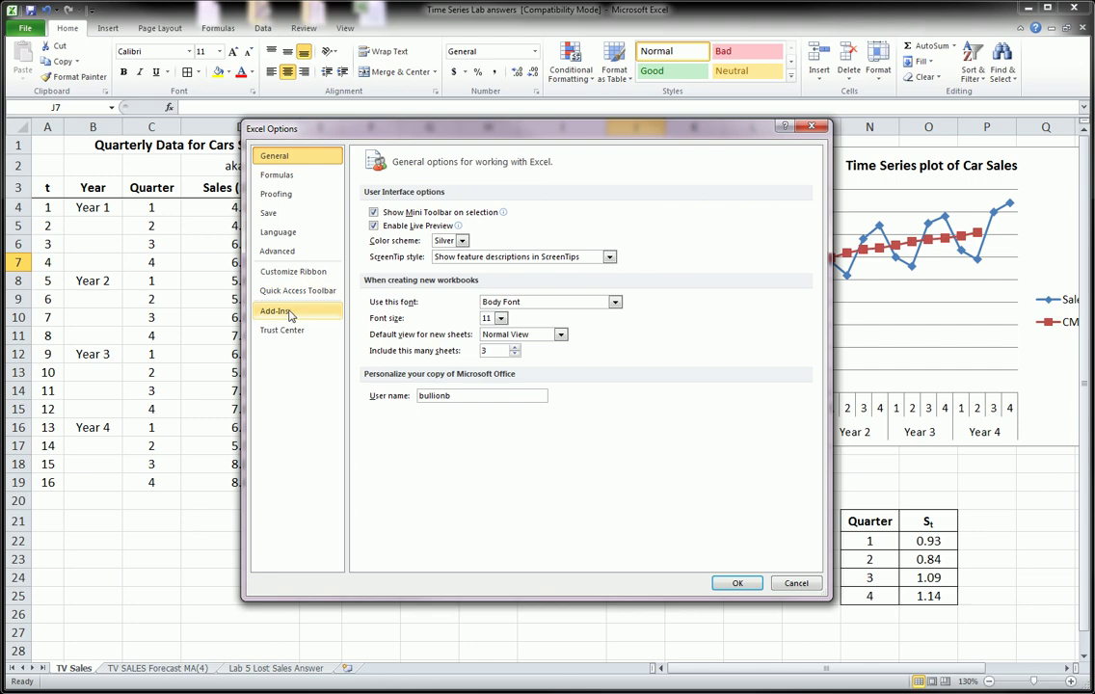
{"action": "left_click", "coordinate": [289, 314]}
{"action": "left_click", "coordinate": [533, 556]}
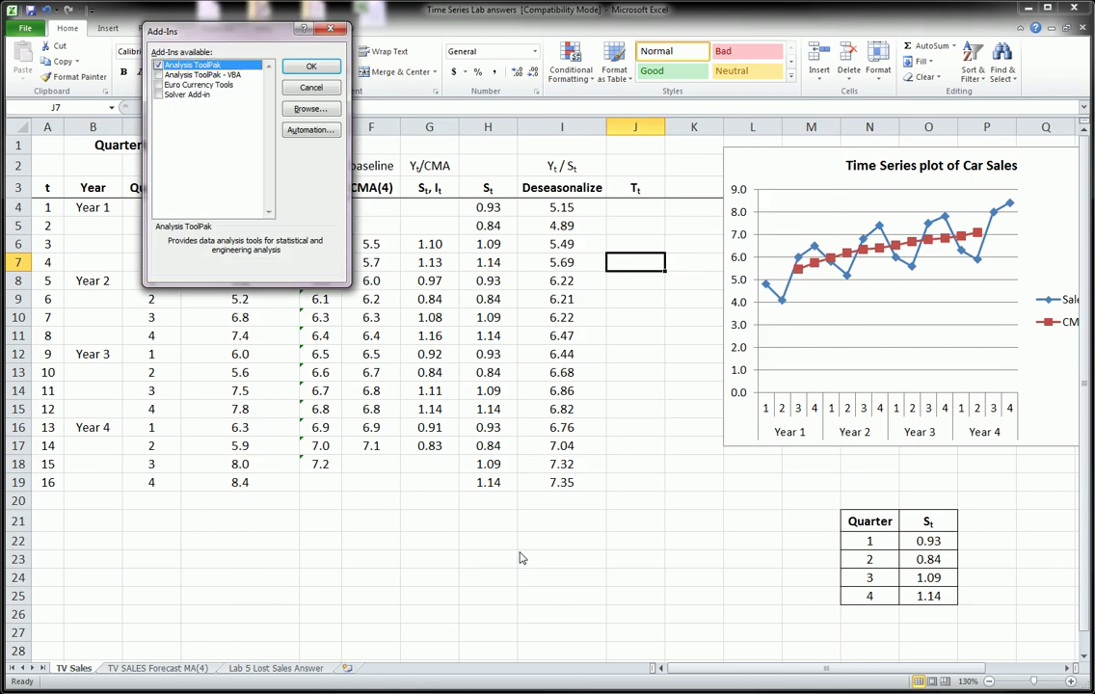
{"action": "left_click_drag", "start_coordinate": [216, 31], "coordinate": [506, 283]}
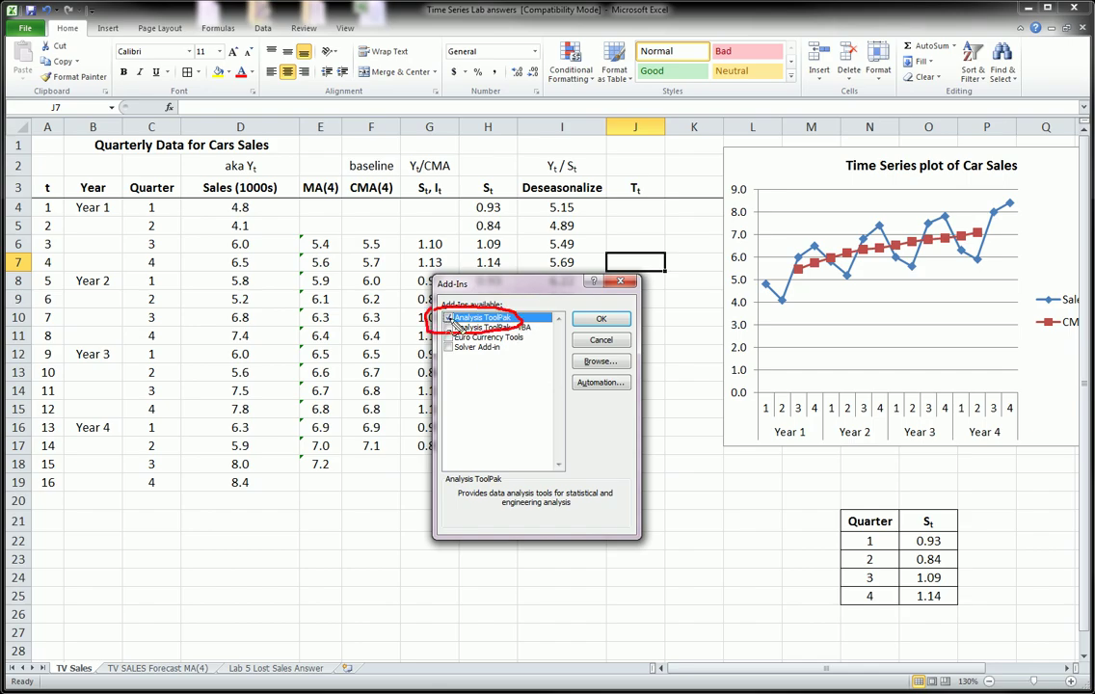
{"action": "left_click", "coordinate": [601, 320]}
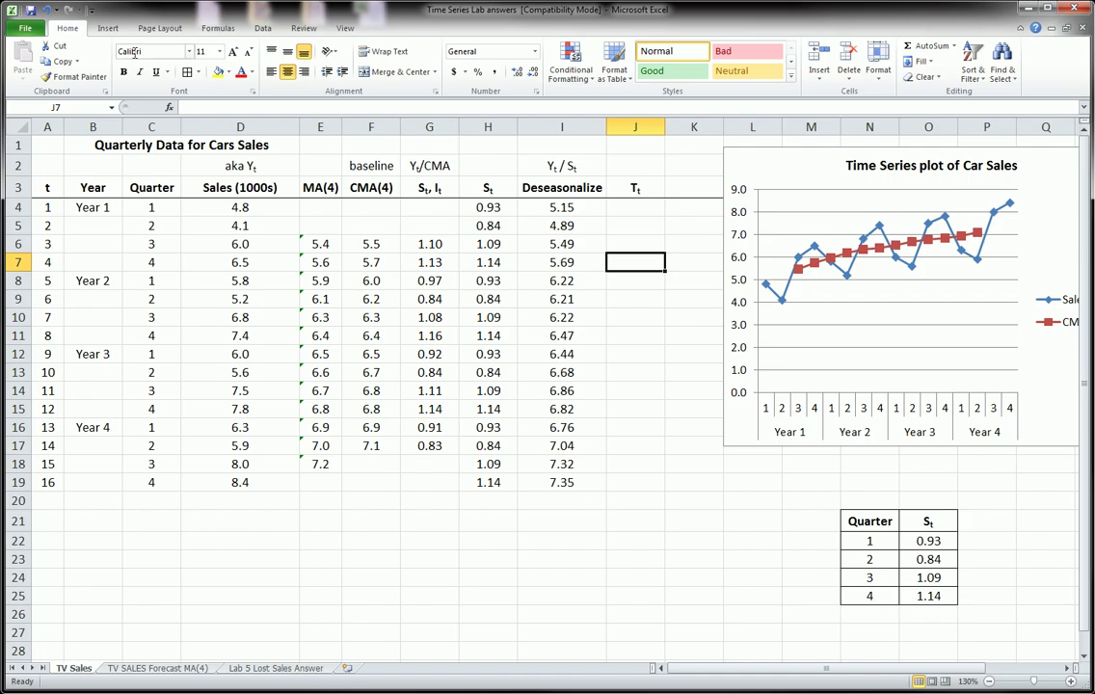
Step: Start the Regression analysis tool and move its dialog clear of the t and Deseasonalize columns
{"action": "left_click", "coordinate": [263, 32]}
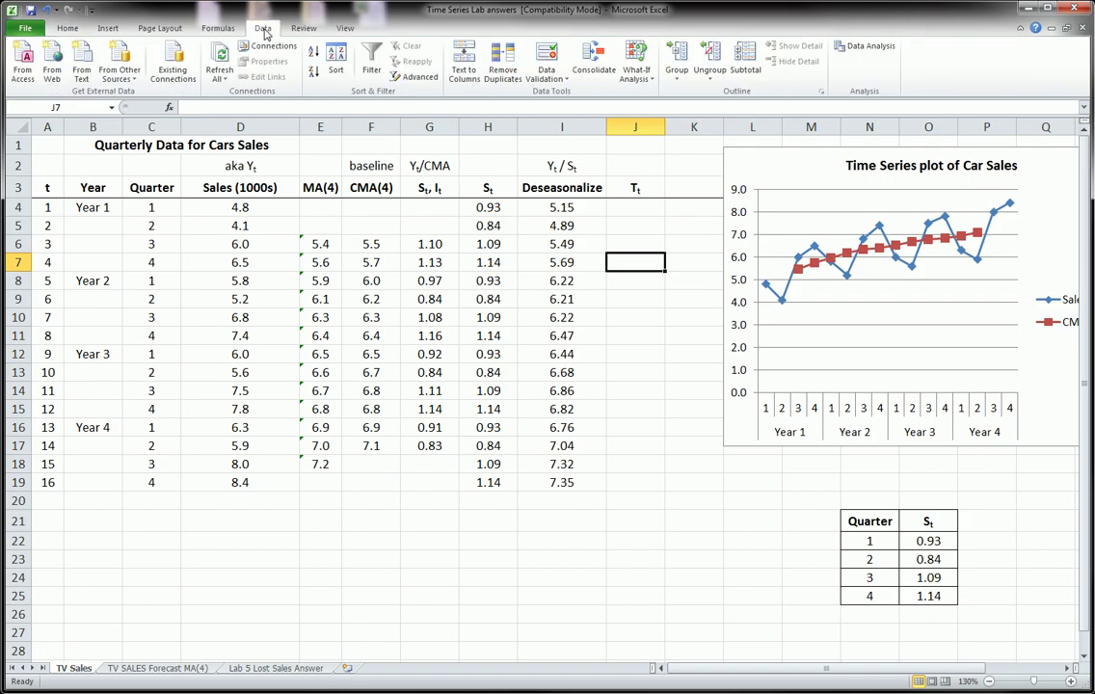
{"action": "left_click_drag", "start_coordinate": [931, 65], "coordinate": [920, 77]}
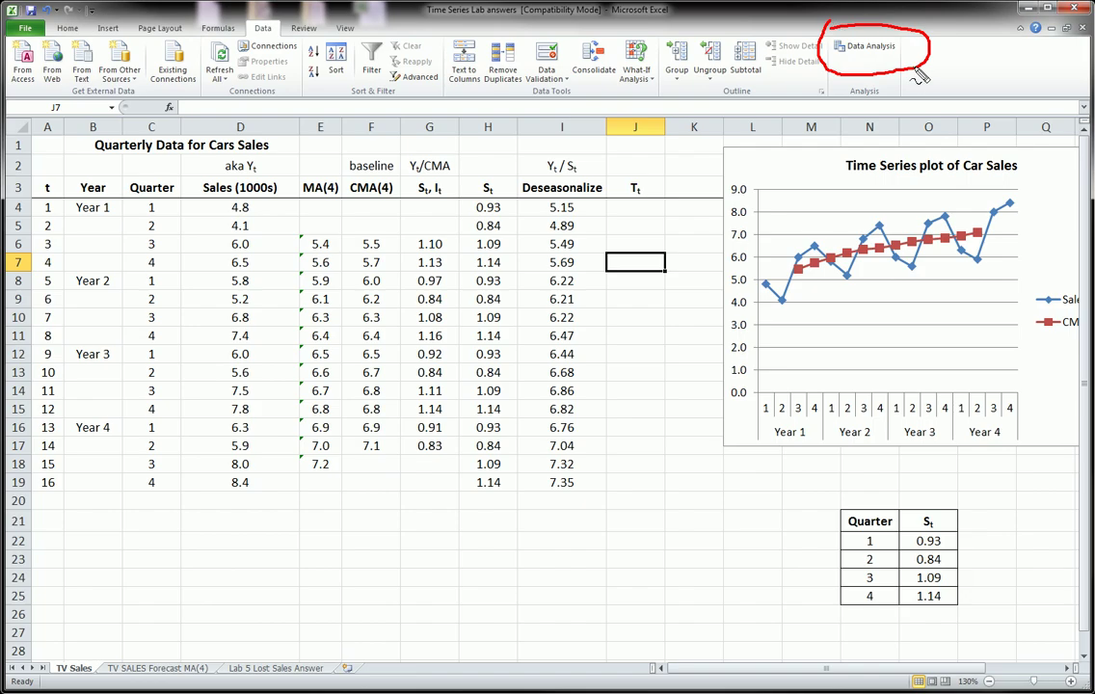
{"action": "key", "text": "Escape"}
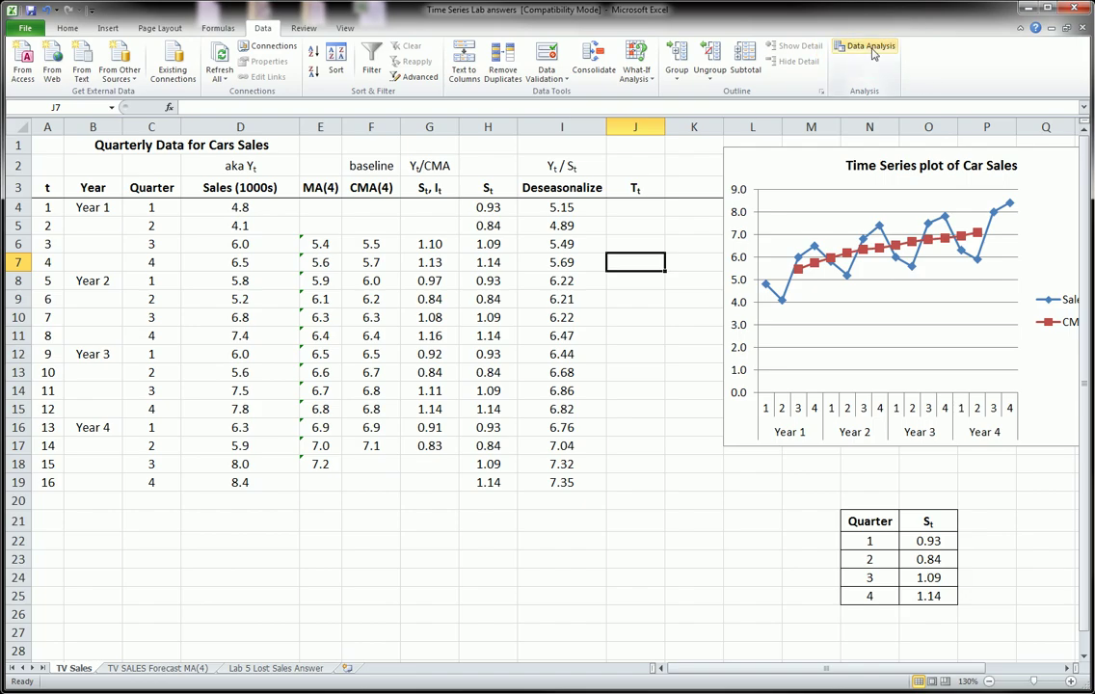
{"action": "left_click", "coordinate": [870, 48]}
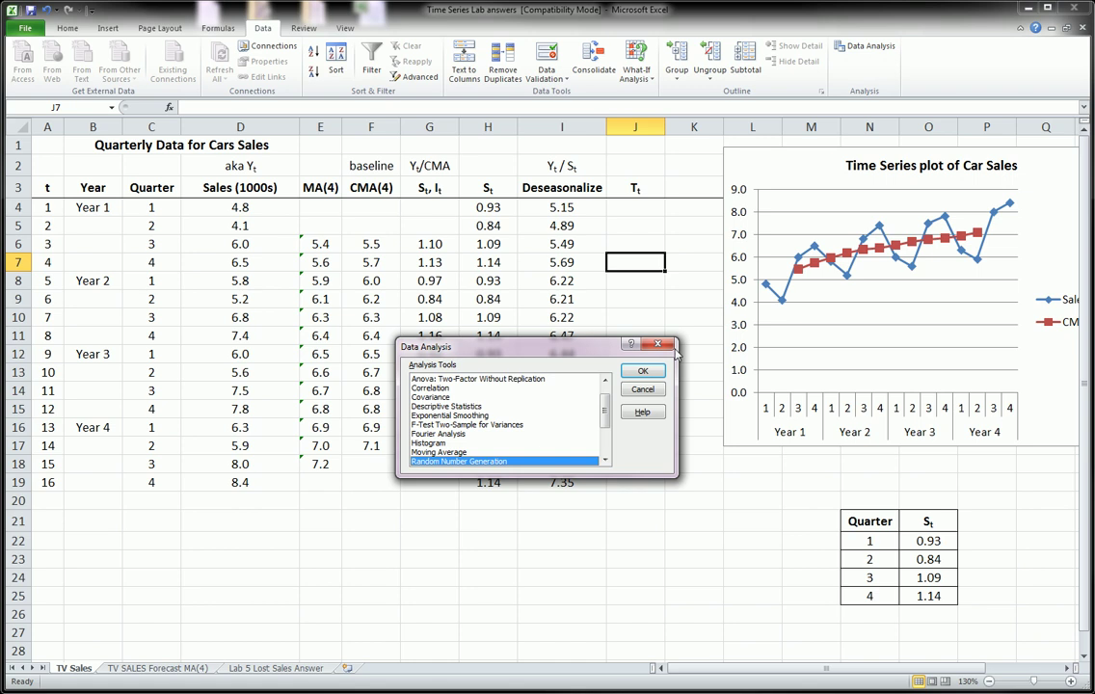
{"action": "scroll", "coordinate": [538, 400], "scroll_direction": "down", "scroll_amount": 3}
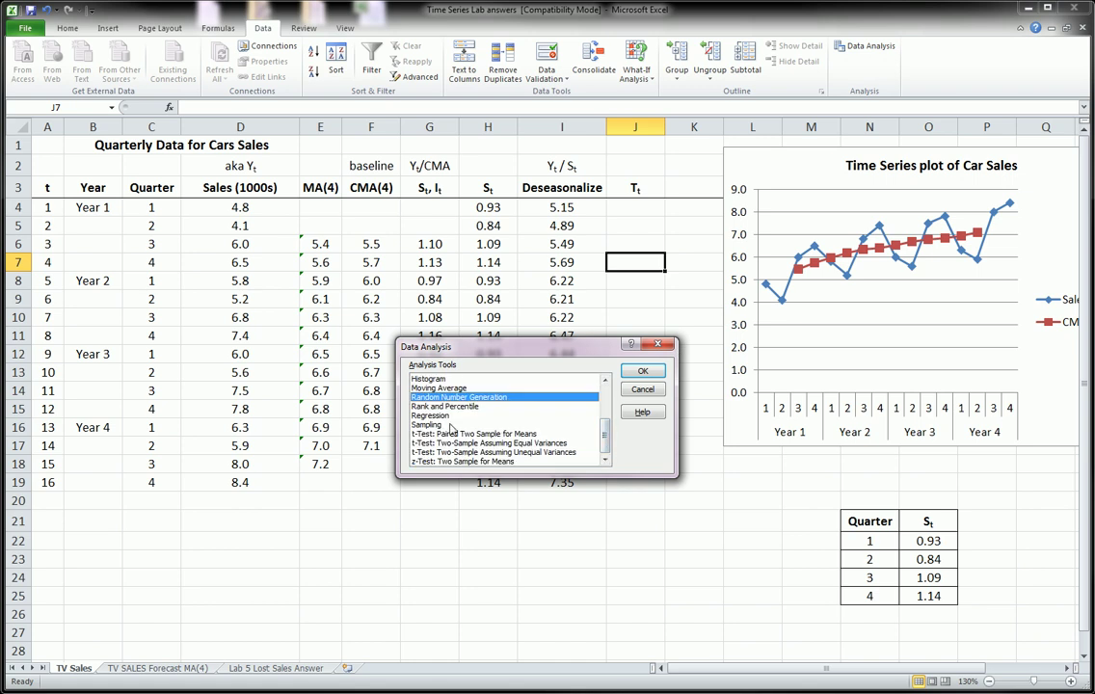
{"action": "left_click", "coordinate": [441, 416]}
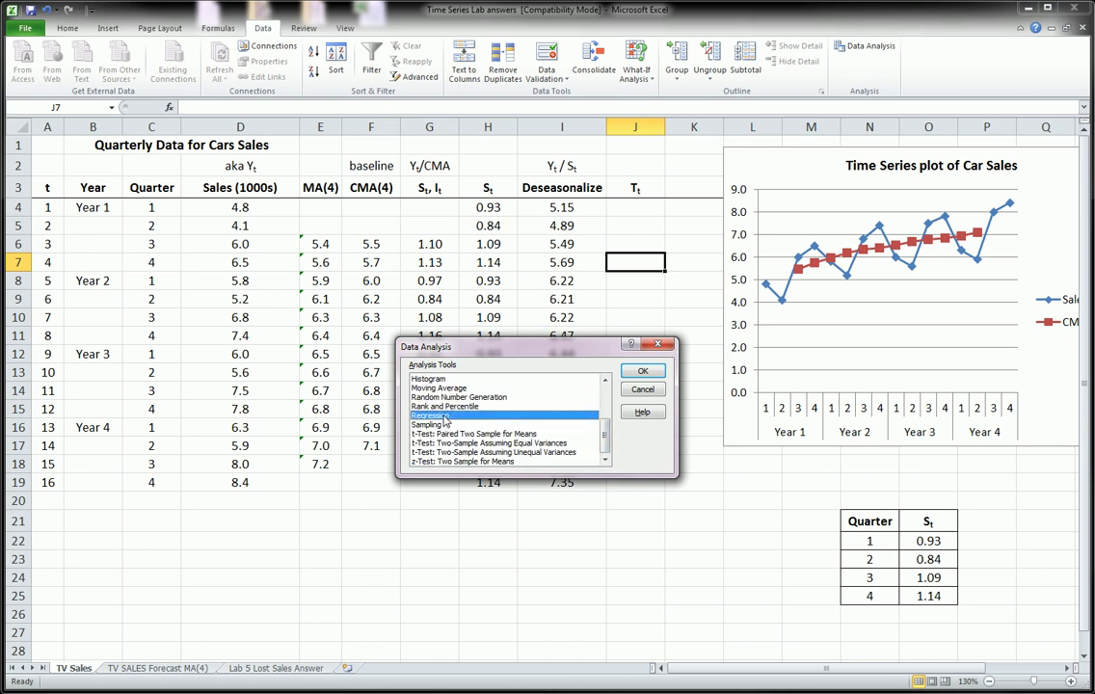
{"action": "left_click", "coordinate": [623, 376]}
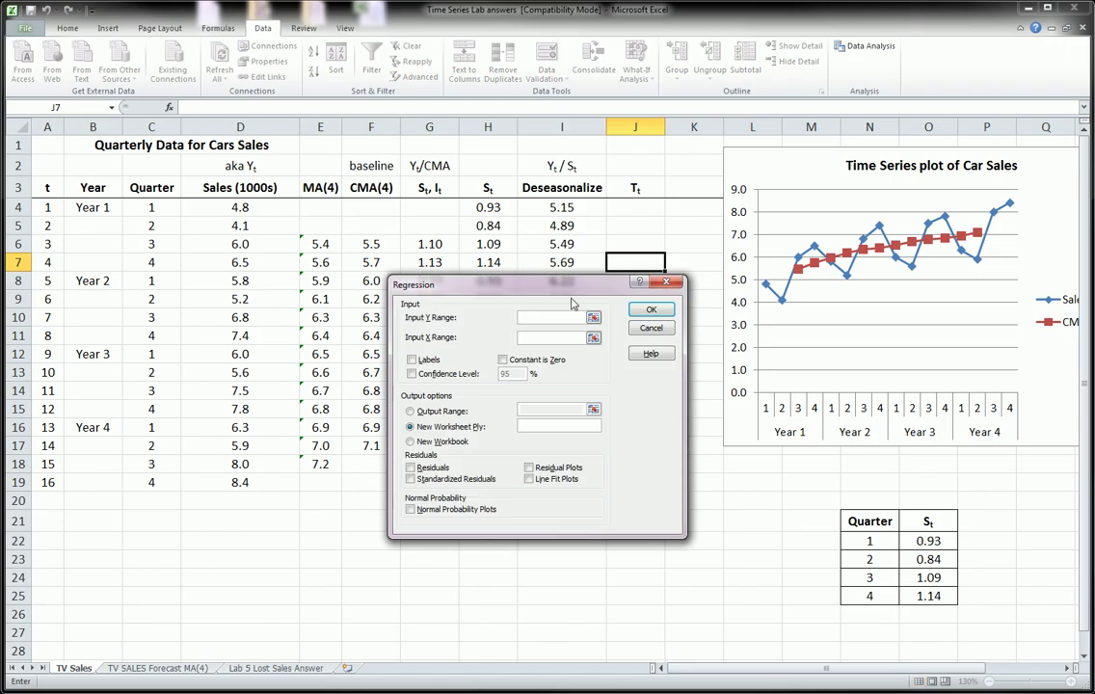
{"action": "left_click_drag", "start_coordinate": [572, 288], "coordinate": [560, 405]}
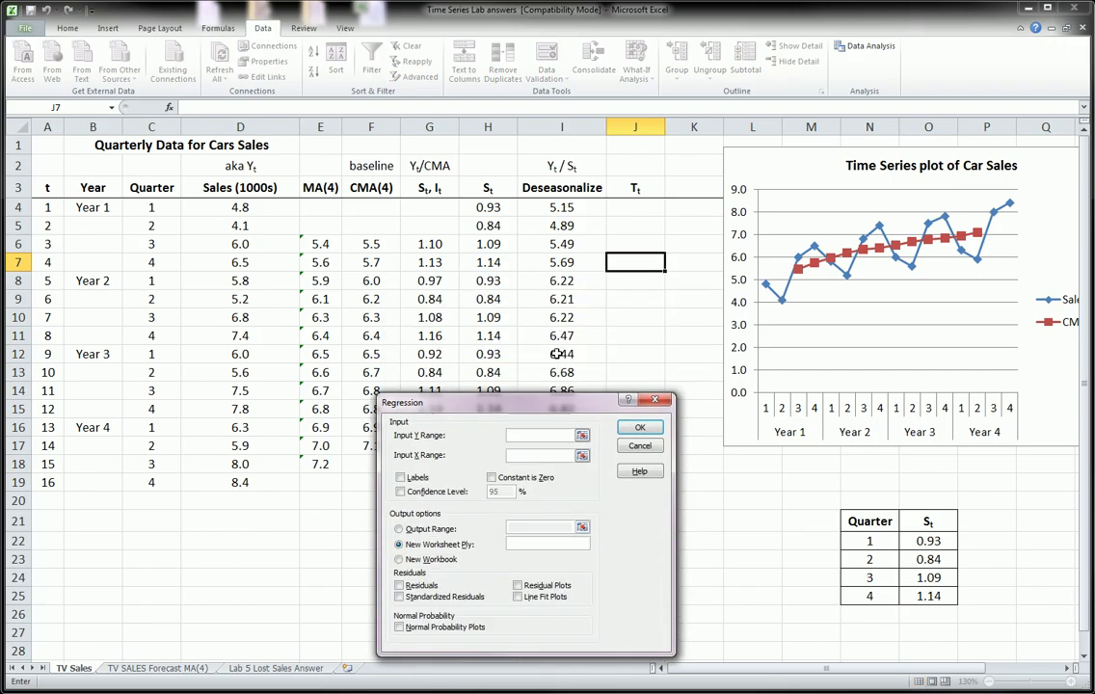
{"action": "left_click_drag", "start_coordinate": [542, 405], "coordinate": [371, 217]}
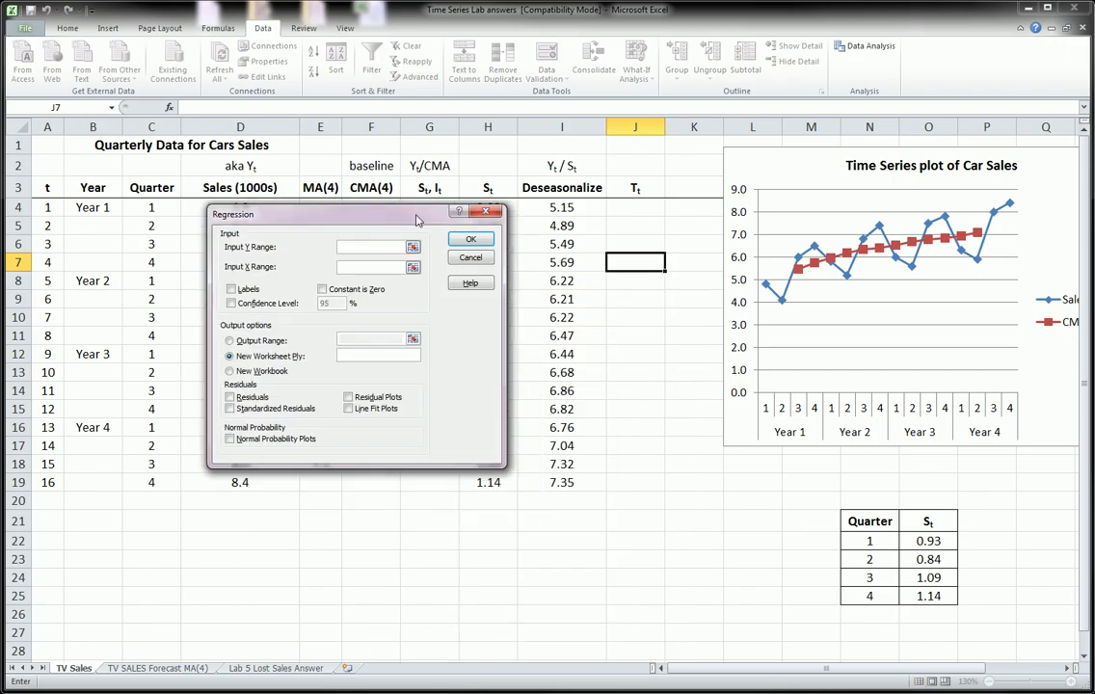
Step: Set the regression's Y range to $I$3:$I$19 and X range to $A$3:$A$19, treating the first row as labels
{"action": "left_click_drag", "start_coordinate": [564, 193], "coordinate": [576, 479]}
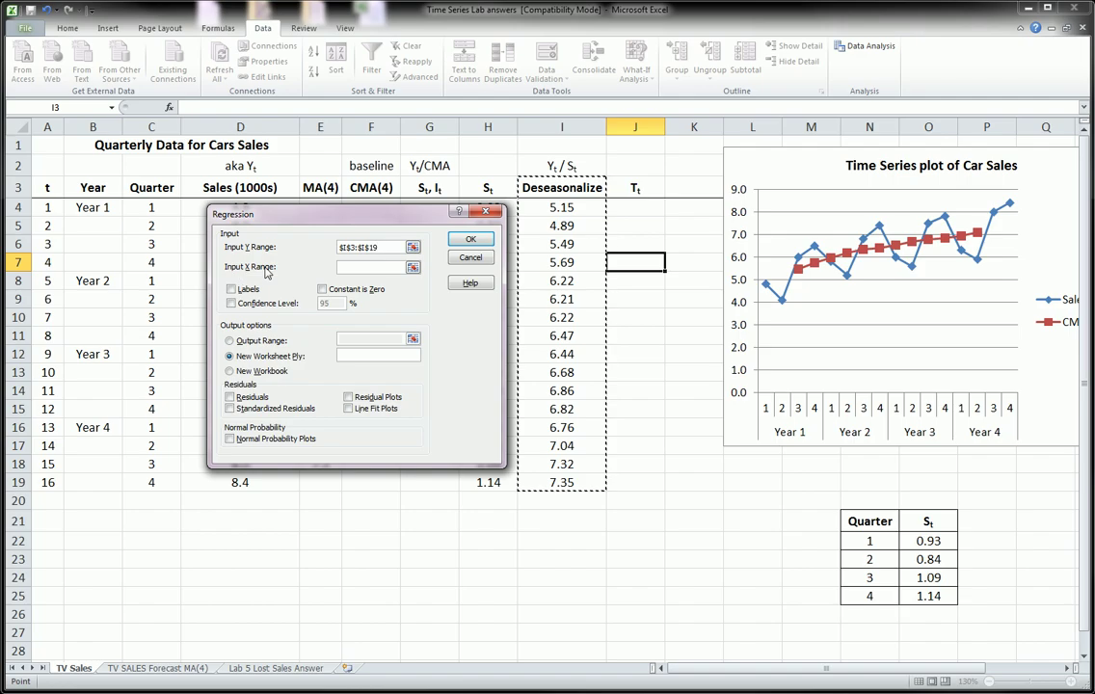
{"action": "left_click", "coordinate": [368, 266]}
{"action": "left_click_drag", "start_coordinate": [49, 190], "coordinate": [45, 482]}
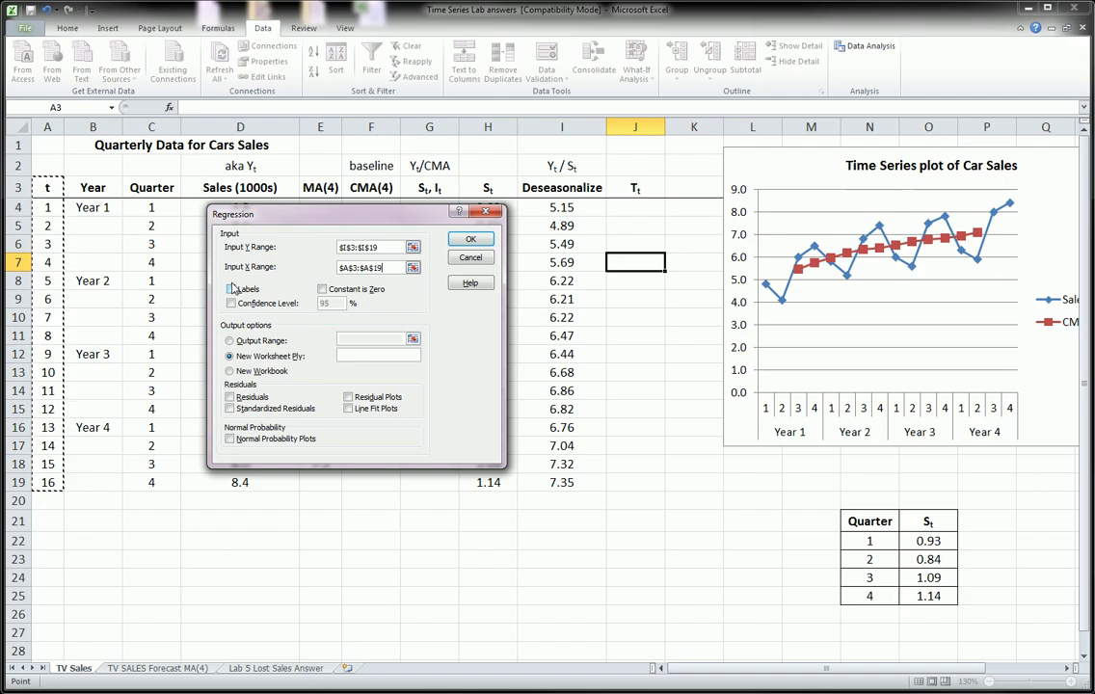
{"action": "left_click", "coordinate": [231, 289]}
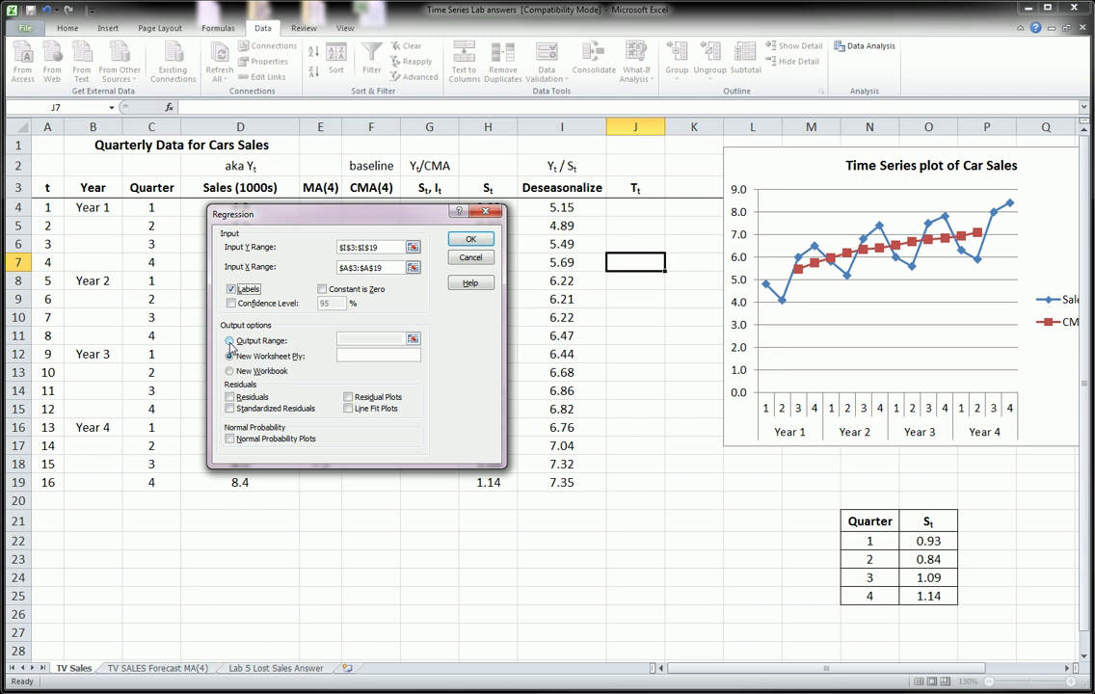
Step: Direct the regression output to cell $B$27 on the current sheet, run the analysis and view the summary output
{"action": "left_click", "coordinate": [229, 341]}
{"action": "left_click", "coordinate": [348, 340]}
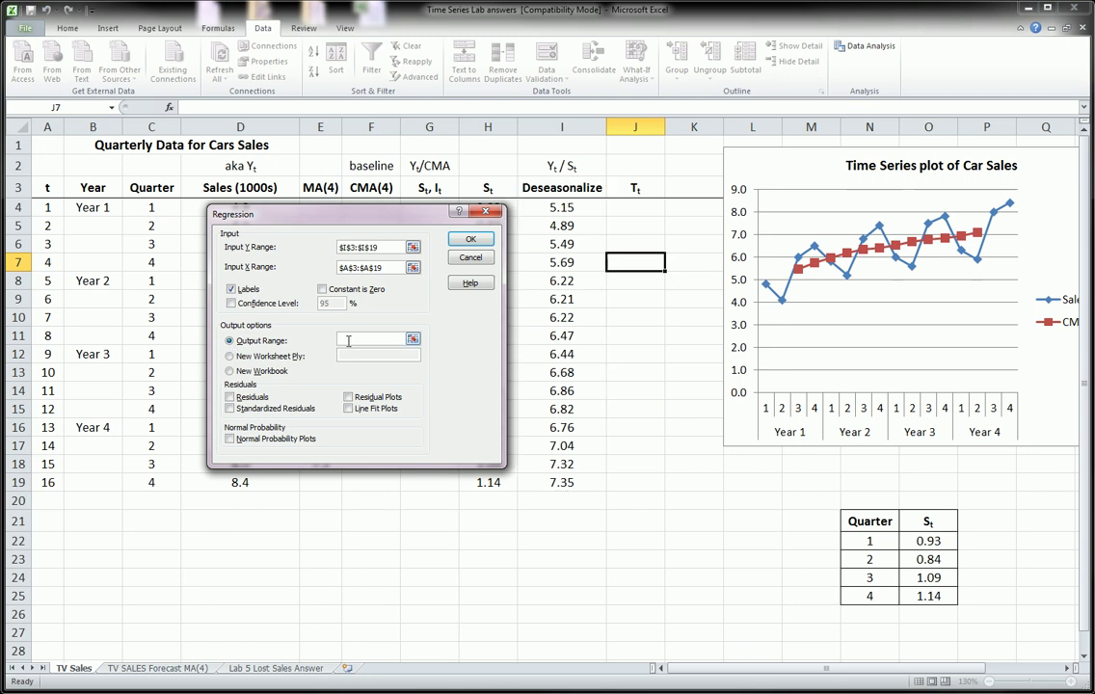
{"action": "left_click", "coordinate": [78, 634]}
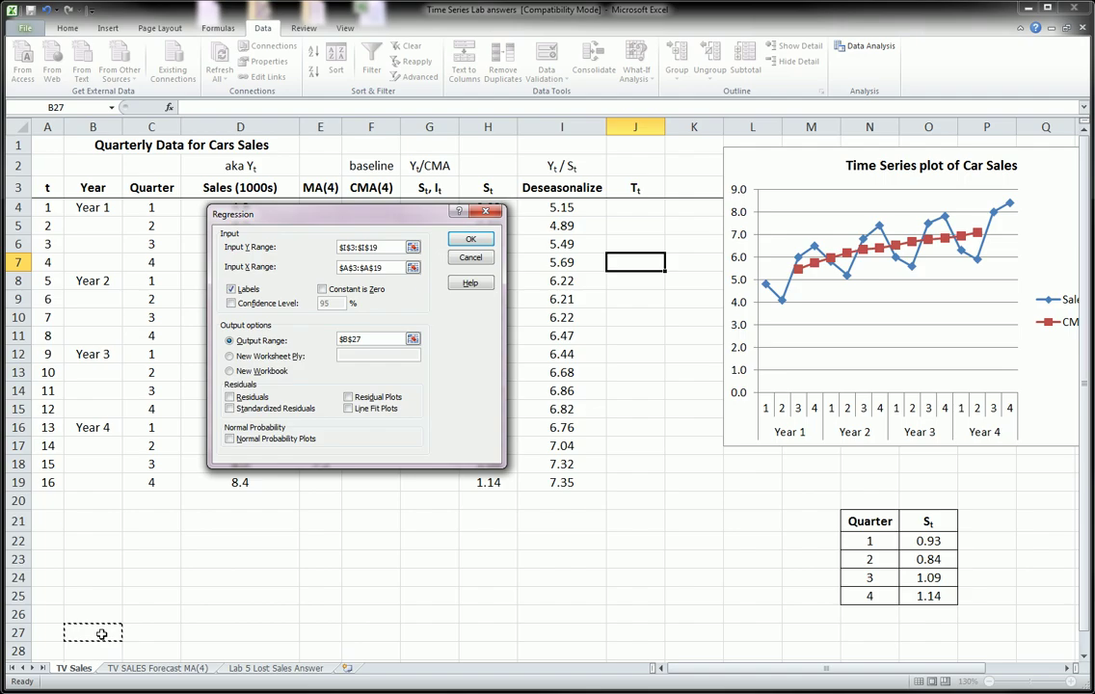
{"action": "left_click", "coordinate": [469, 239]}
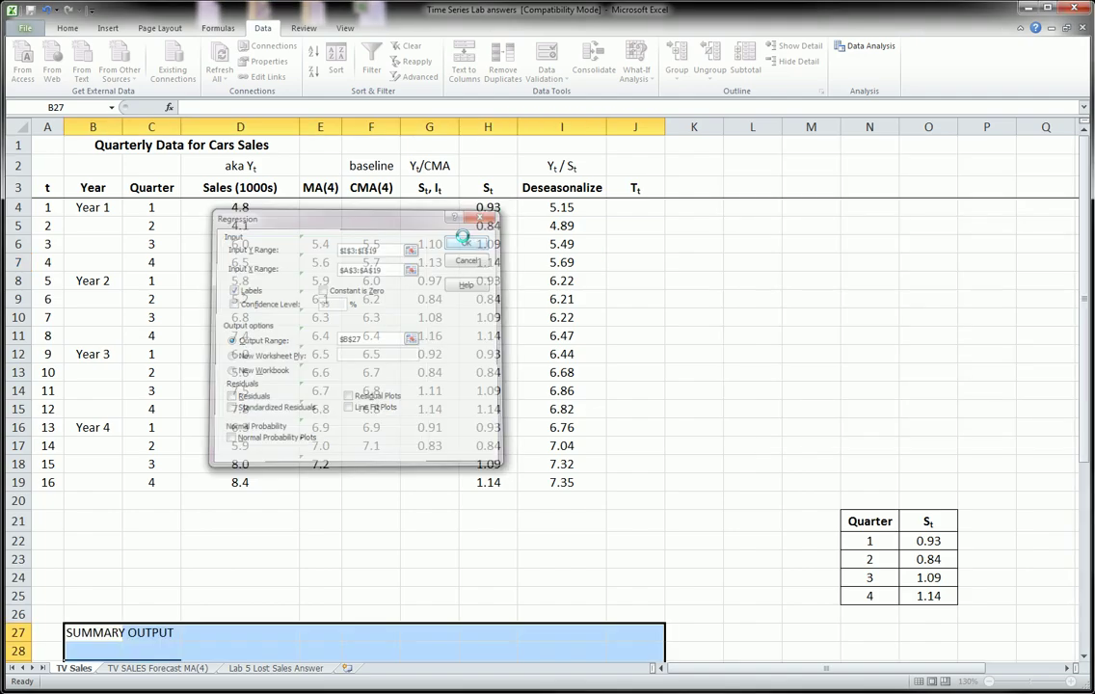
{"action": "scroll", "coordinate": [468, 448], "scroll_direction": "down", "scroll_amount": 1}
{"action": "scroll", "coordinate": [467, 448], "scroll_direction": "down", "scroll_amount": 8}
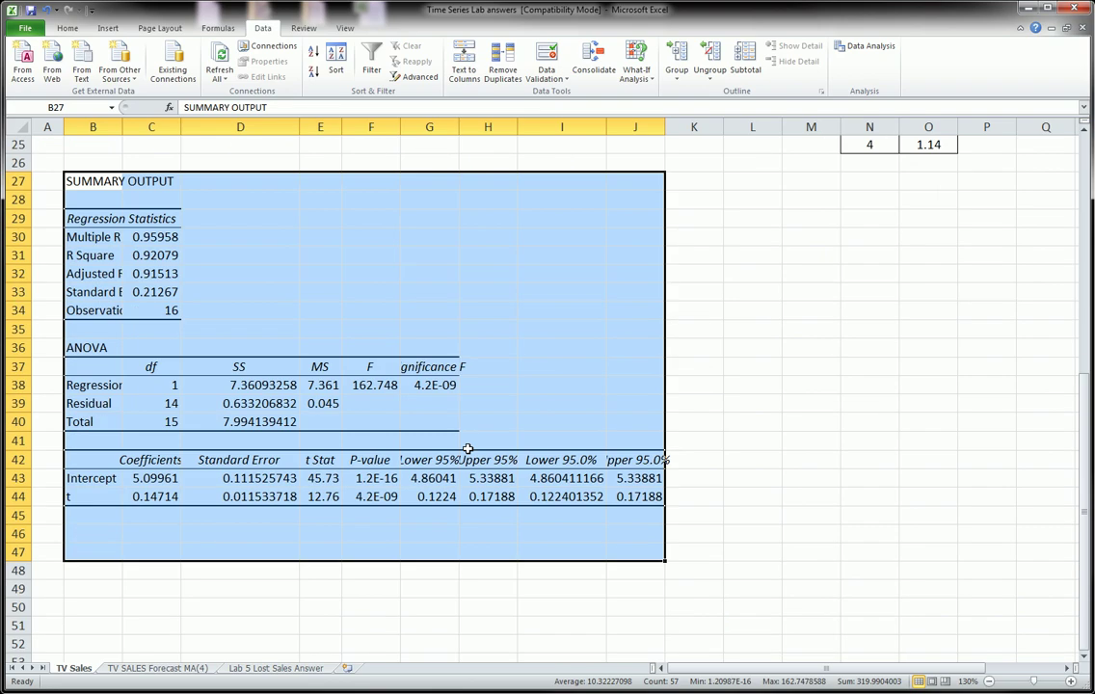
{"action": "scroll", "coordinate": [467, 448], "scroll_direction": "up", "scroll_amount": 4}
{"action": "scroll", "coordinate": [467, 448], "scroll_direction": "down", "scroll_amount": 3}
{"action": "scroll", "coordinate": [164, 511], "scroll_direction": "up", "scroll_amount": 8}
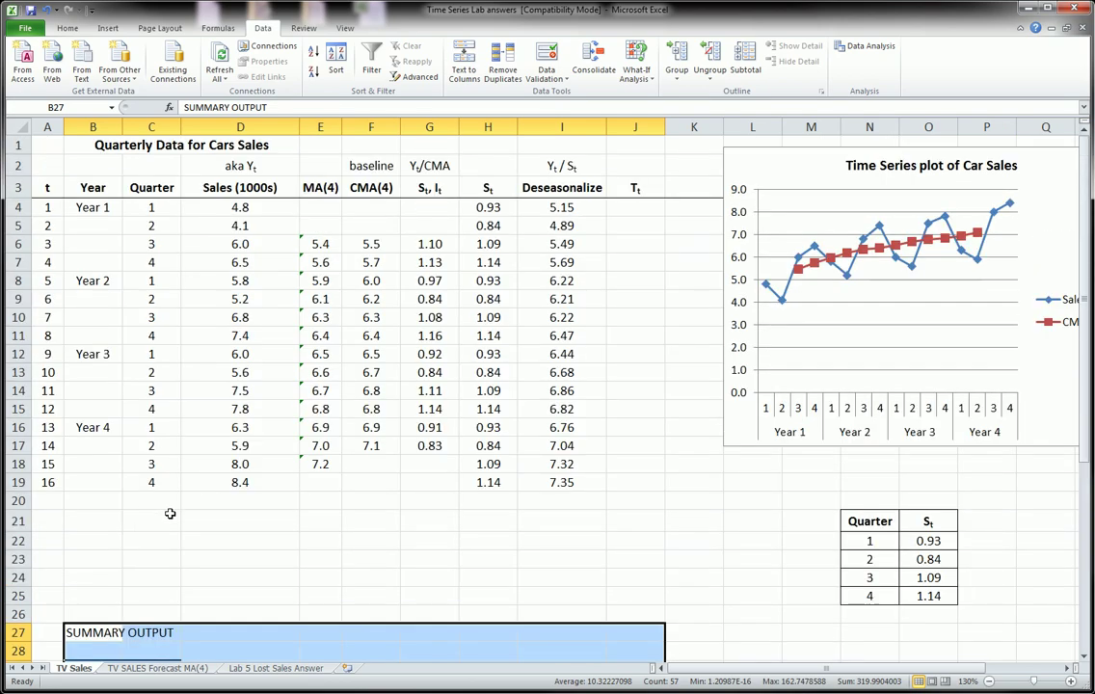
{"action": "scroll", "coordinate": [170, 513], "scroll_direction": "down", "scroll_amount": 8}
Step: Widen column C slightly and fill the intercept and t coefficients in C43:C44 with yellow
{"action": "left_click", "coordinate": [170, 517]}
{"action": "left_click_drag", "start_coordinate": [166, 481], "coordinate": [159, 496]}
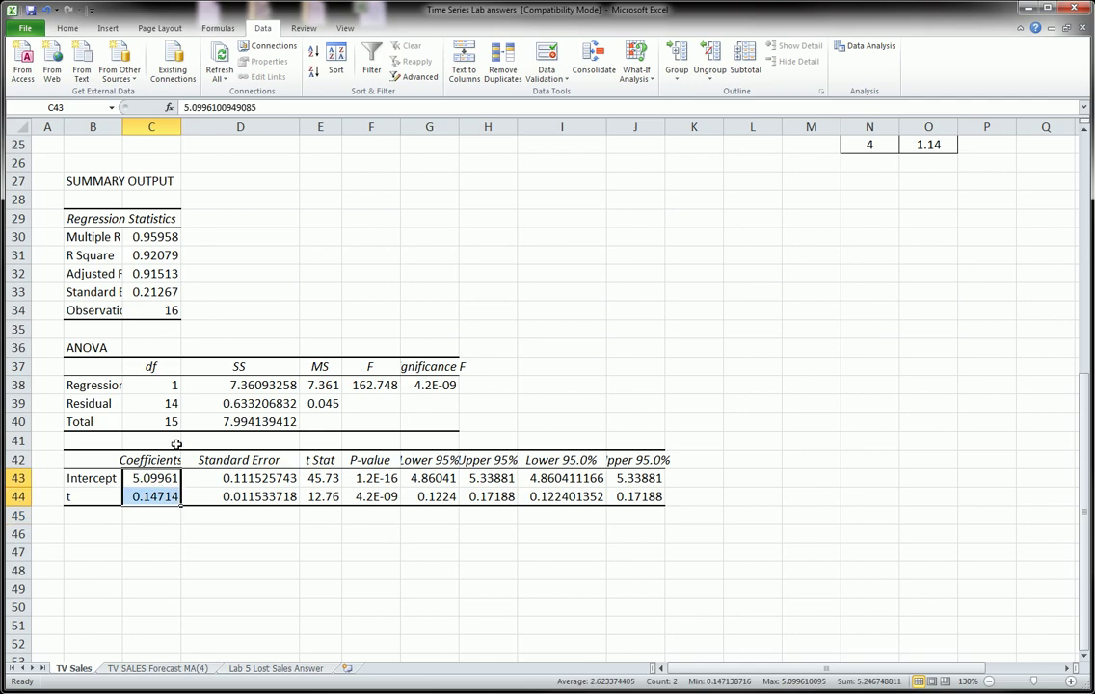
{"action": "left_click_drag", "start_coordinate": [181, 134], "coordinate": [187, 134]}
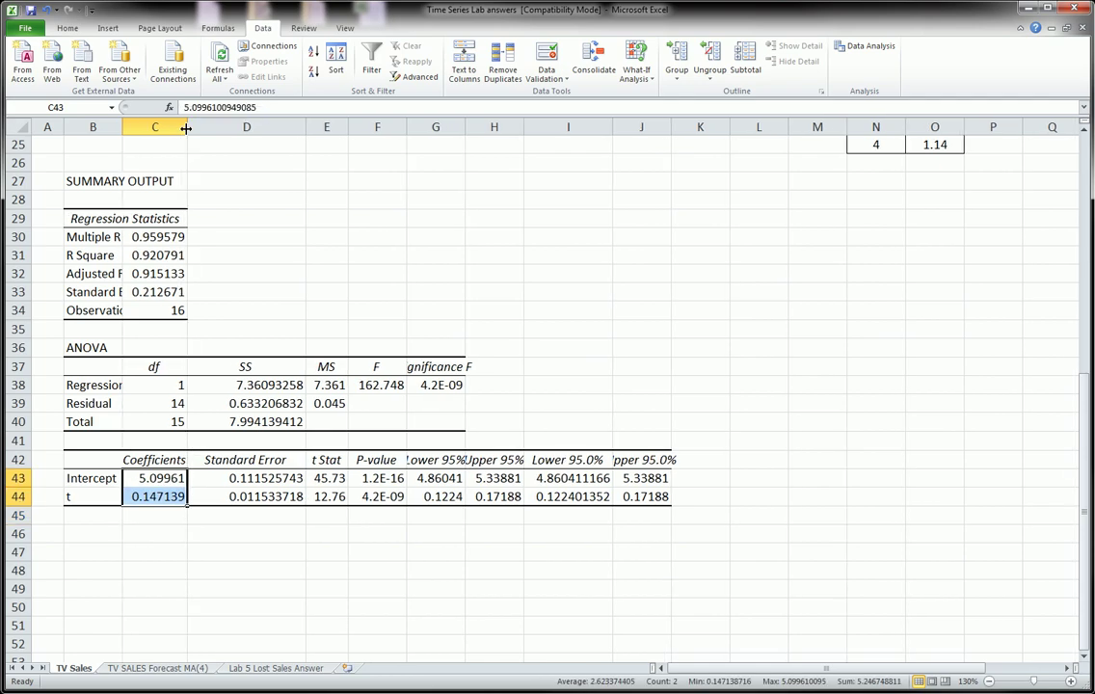
{"action": "left_click", "coordinate": [144, 460]}
{"action": "left_click_drag", "start_coordinate": [149, 478], "coordinate": [154, 496]}
{"action": "left_click", "coordinate": [67, 28]}
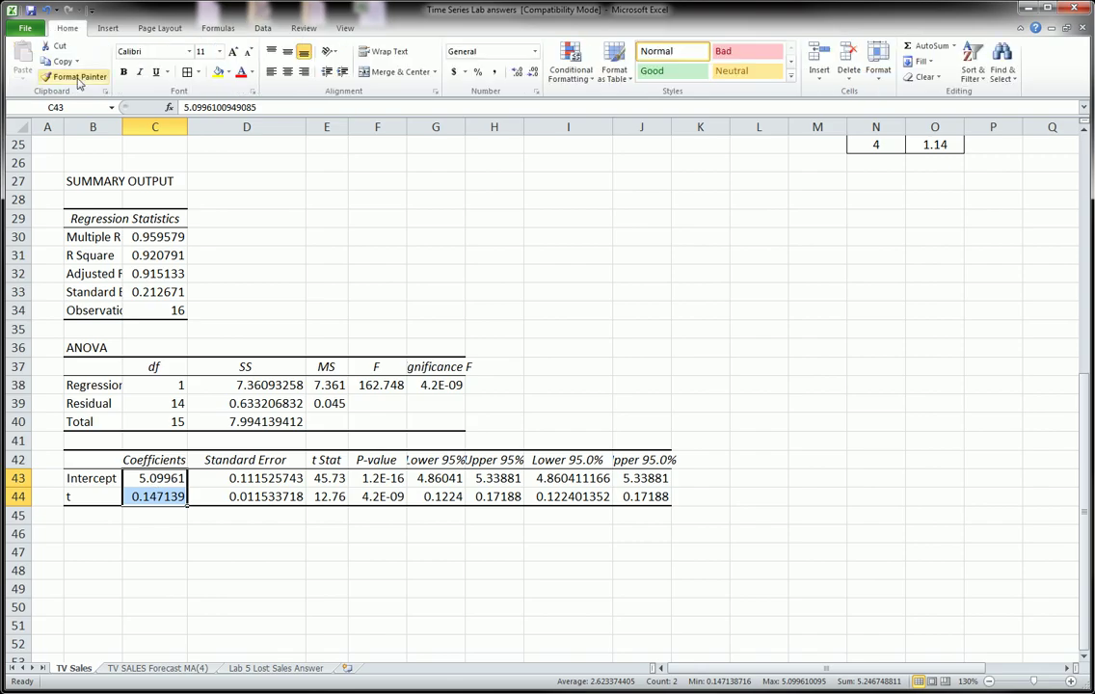
{"action": "left_click", "coordinate": [217, 71]}
{"action": "left_click", "coordinate": [271, 403]}
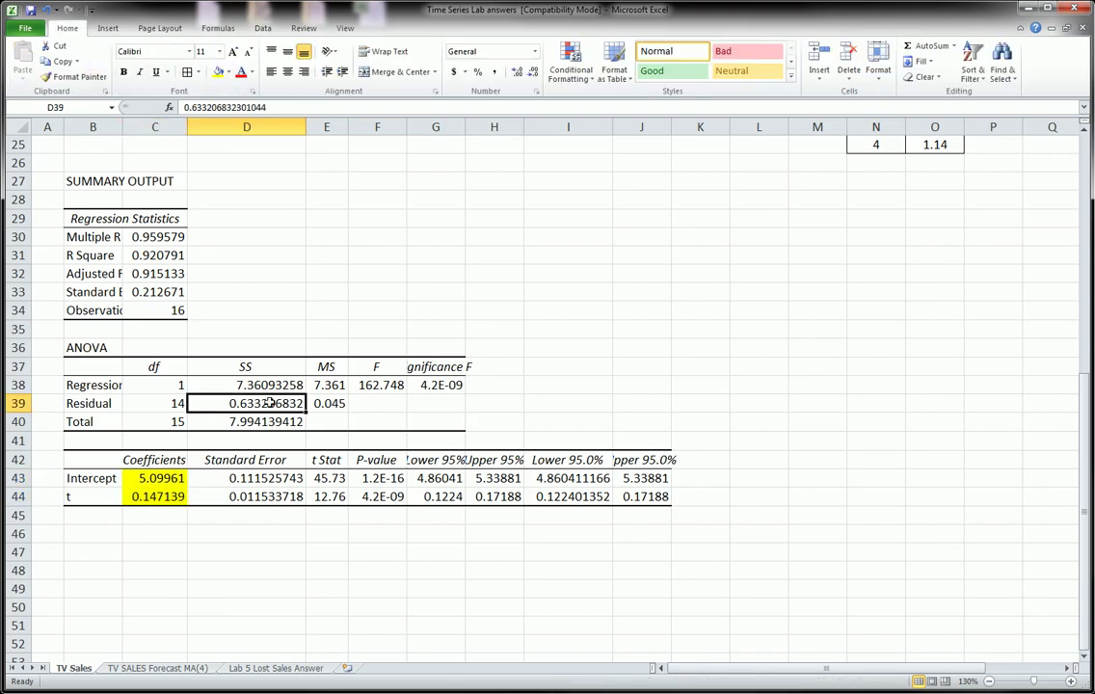
Step: Examine the highlighted intercept and t coefficients and the empty Tt cells J4:J19 that depend on them
{"action": "left_click", "coordinate": [163, 479]}
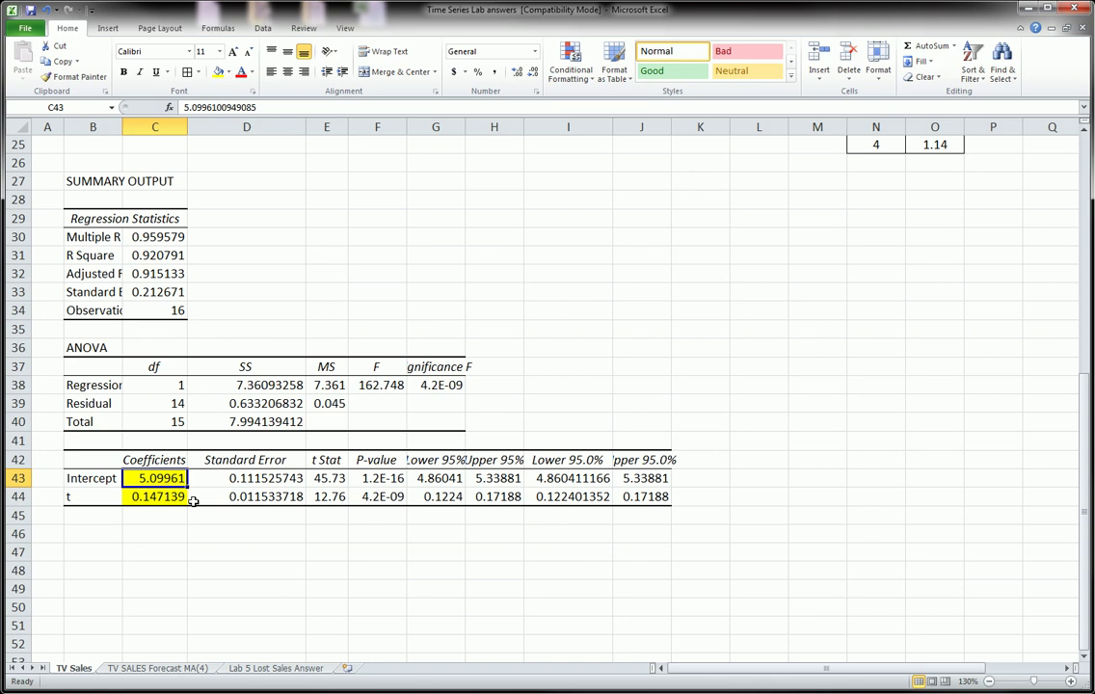
{"action": "left_click", "coordinate": [171, 498]}
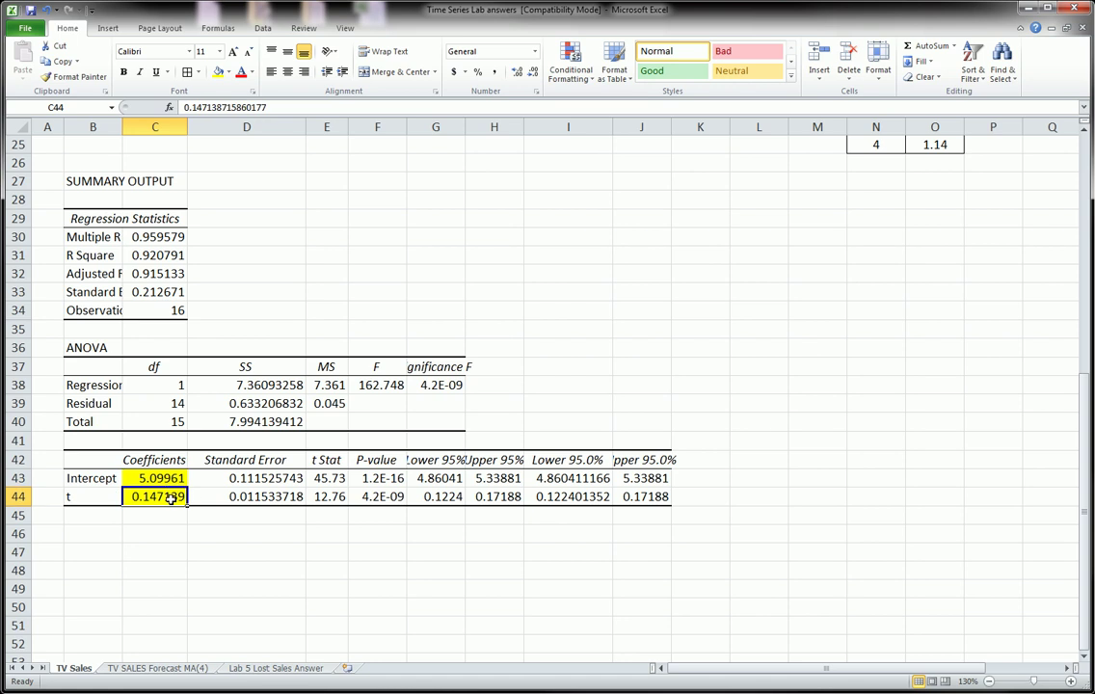
{"action": "scroll", "coordinate": [171, 496], "scroll_direction": "up", "scroll_amount": 3}
{"action": "scroll", "coordinate": [171, 496], "scroll_direction": "down", "scroll_amount": 2}
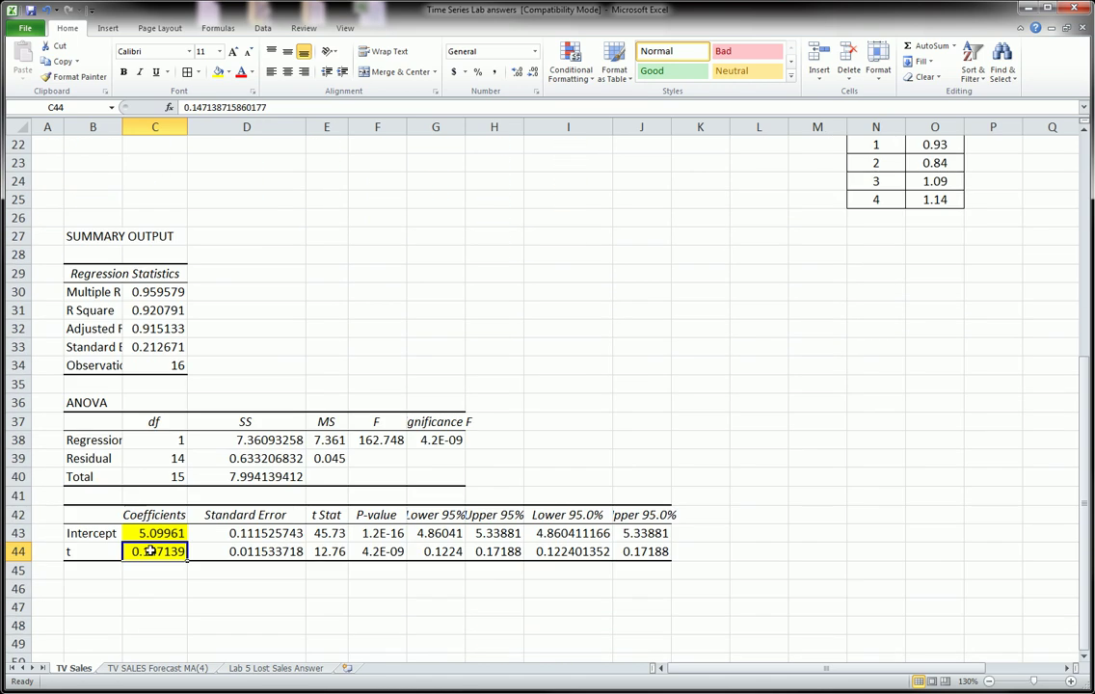
{"action": "left_click_drag", "start_coordinate": [154, 533], "coordinate": [155, 546]}
{"action": "scroll", "coordinate": [385, 357], "scroll_direction": "up", "scroll_amount": 7}
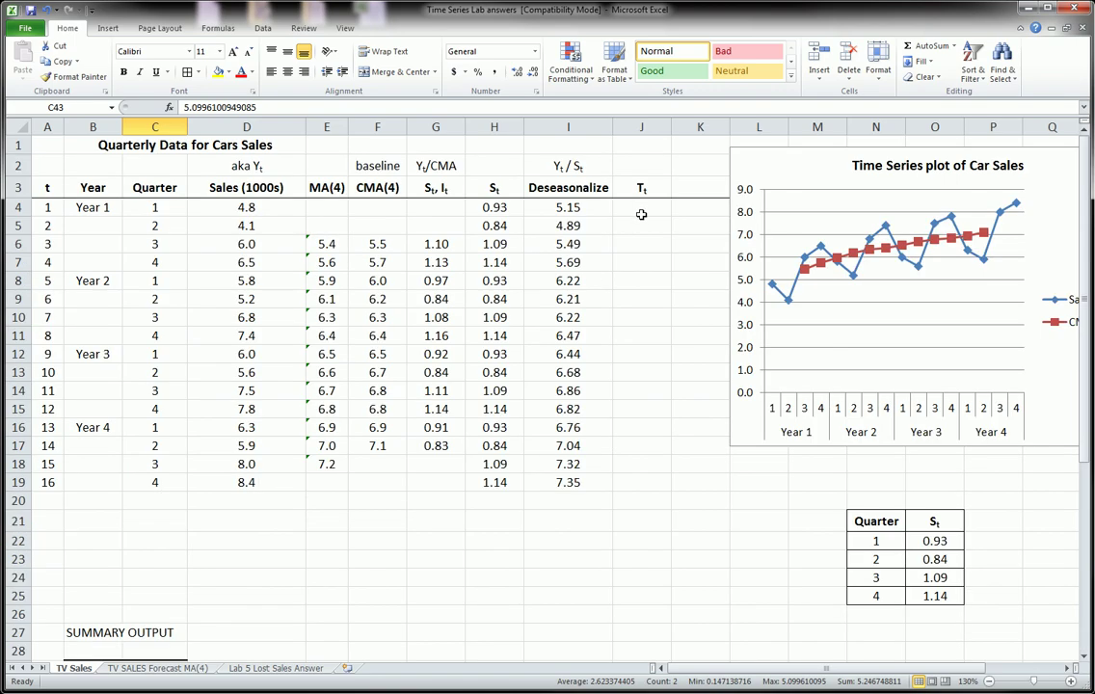
{"action": "left_click_drag", "start_coordinate": [641, 213], "coordinate": [630, 482]}
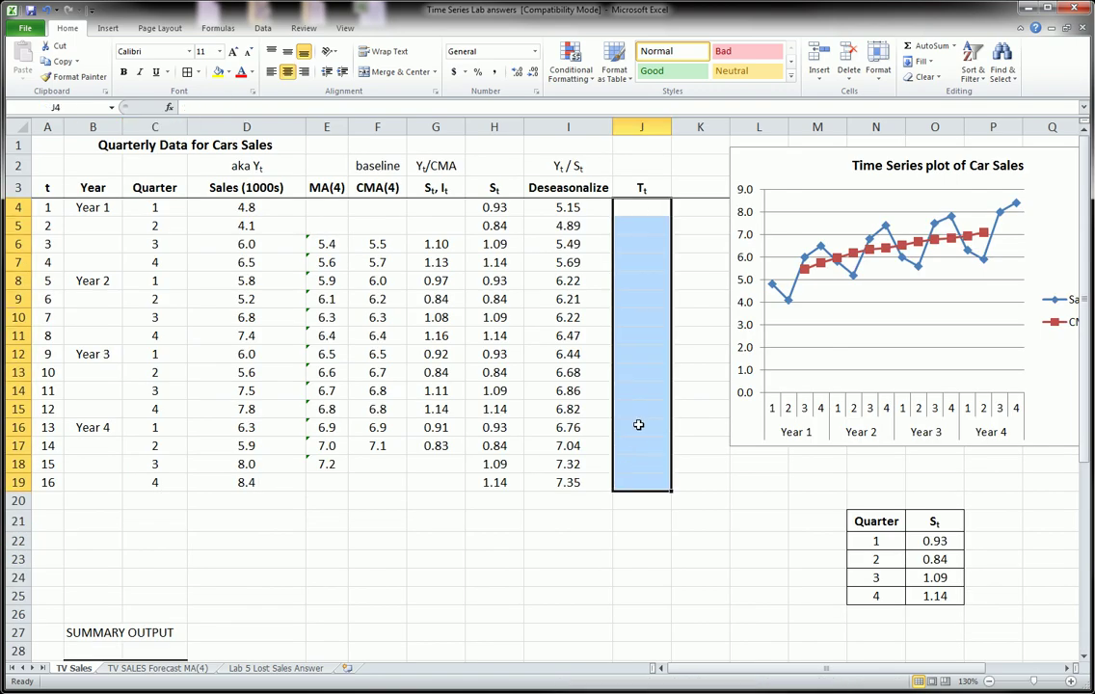
{"action": "left_click", "coordinate": [641, 209]}
Step: Check the P-values of the intercept and t coefficients and examine the trend in the car sales plot
{"action": "scroll", "coordinate": [354, 386], "scroll_direction": "down", "scroll_amount": 7}
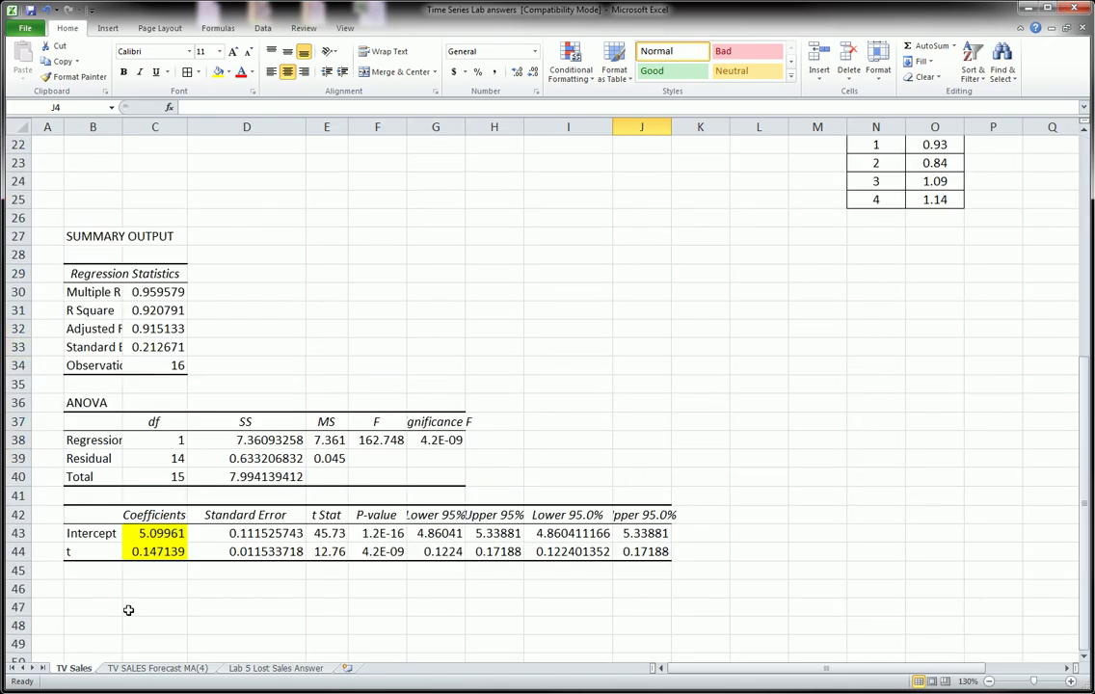
{"action": "left_click_drag", "start_coordinate": [156, 533], "coordinate": [158, 547]}
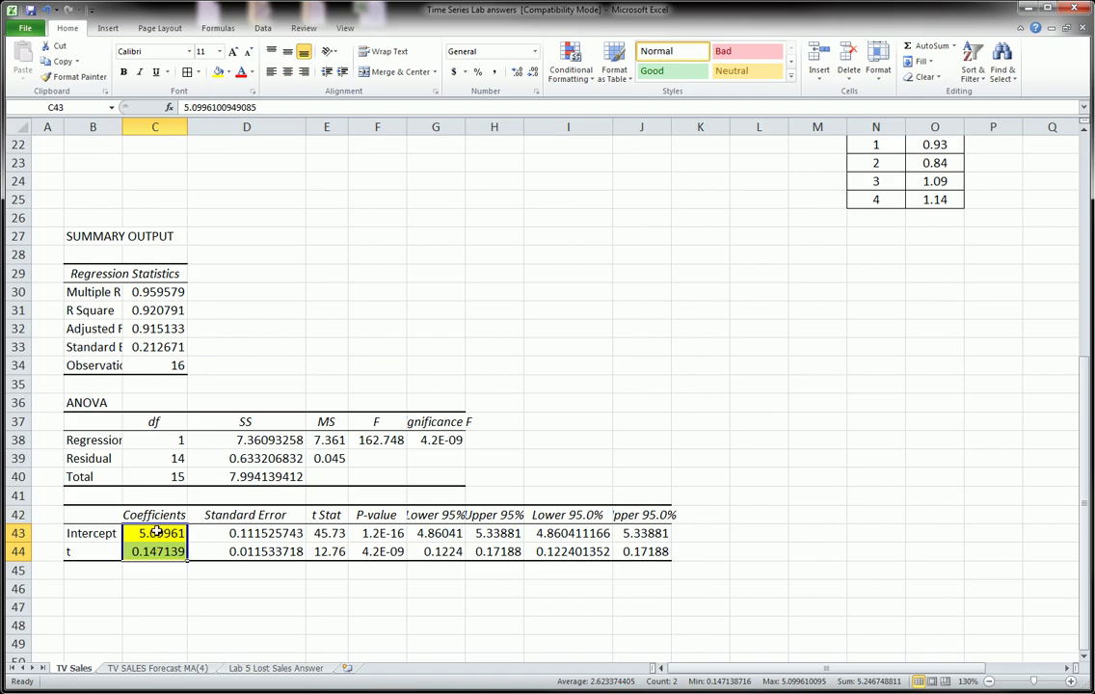
{"action": "mouse_move", "coordinate": [349, 516]}
{"action": "left_mouse_down"}
{"action": "mouse_move", "coordinate": [395, 504]}
{"action": "mouse_move", "coordinate": [408, 574]}
{"action": "mouse_move", "coordinate": [415, 549]}
{"action": "left_mouse_up"}
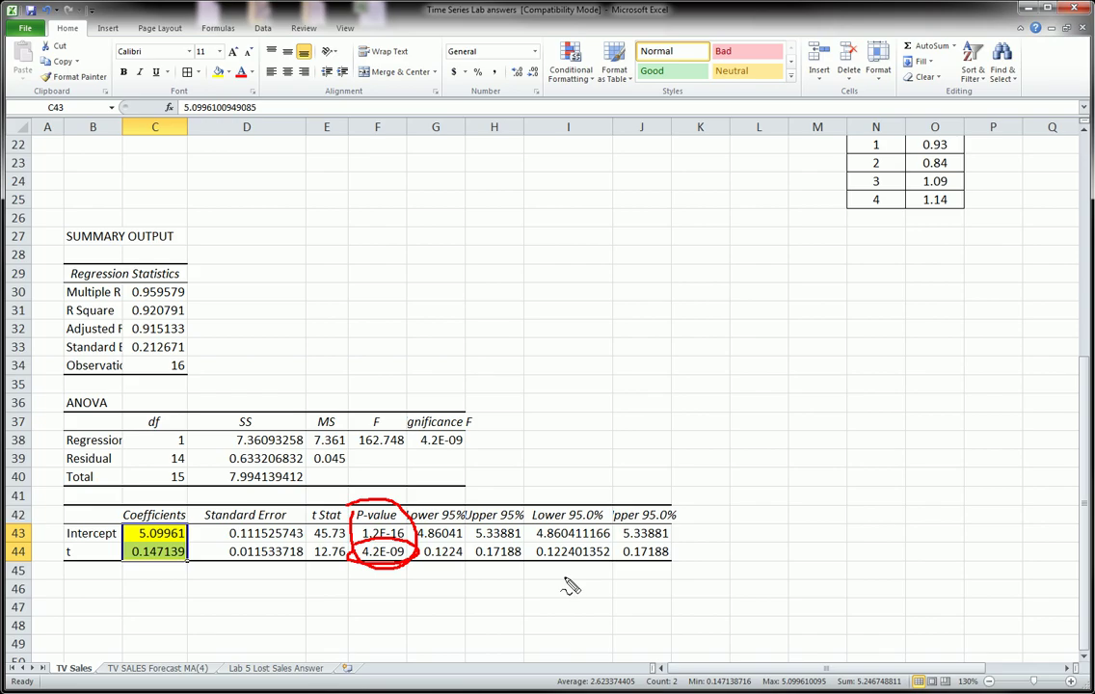
{"action": "key", "text": "Escape"}
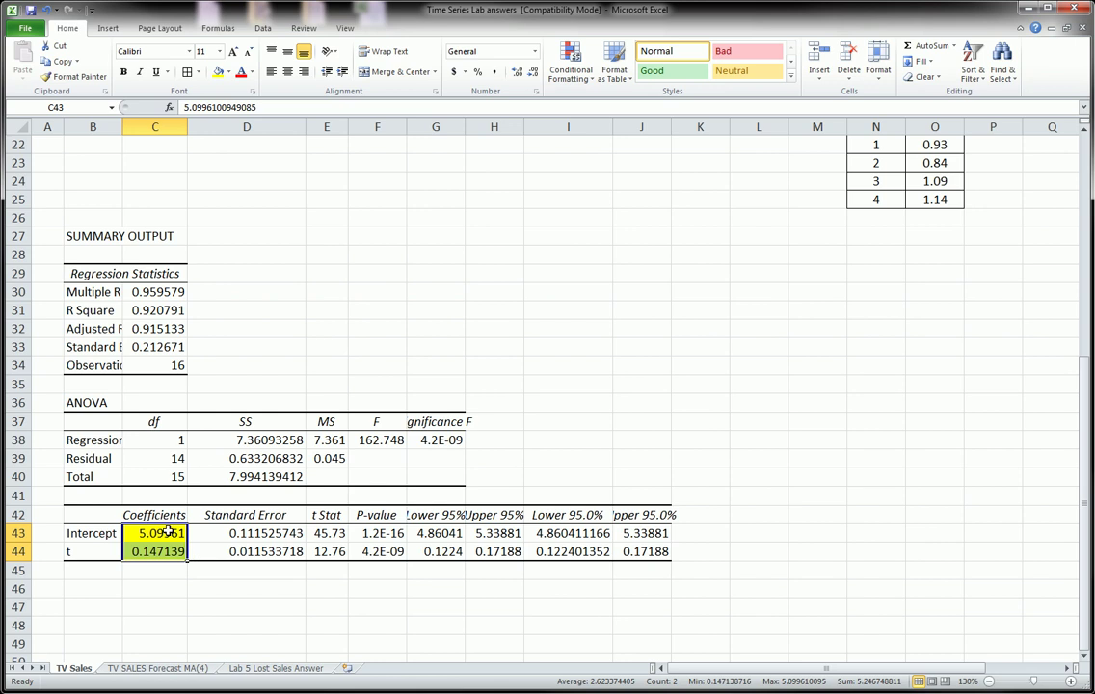
{"action": "scroll", "coordinate": [179, 554], "scroll_direction": "up", "scroll_amount": 7}
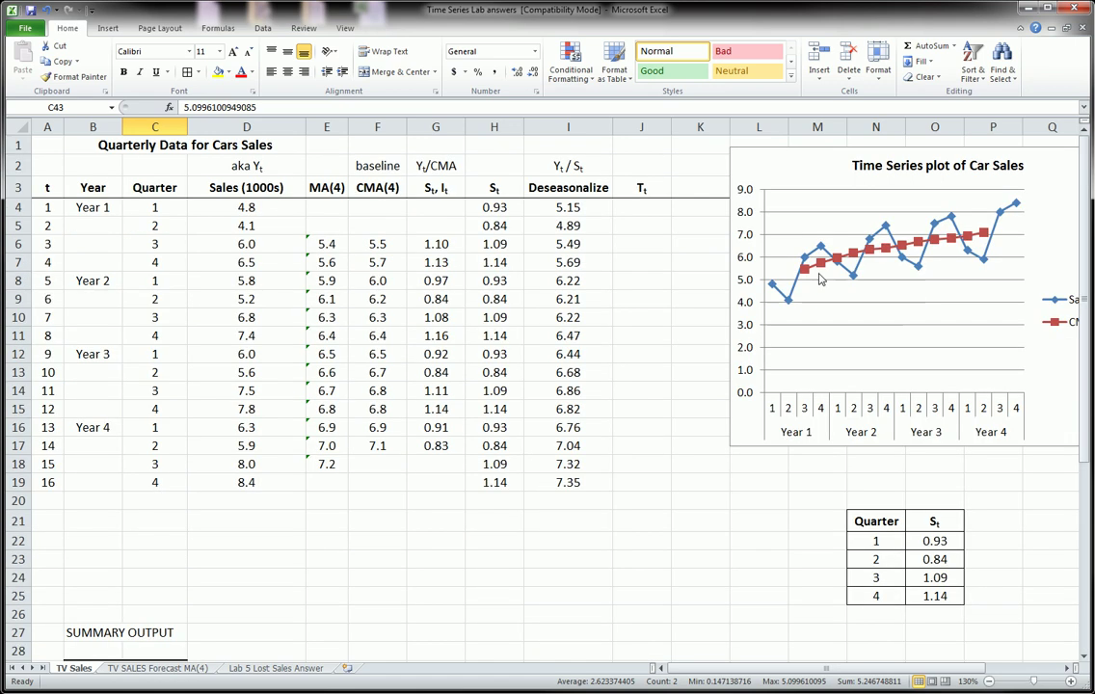
{"action": "left_click_drag", "start_coordinate": [777, 278], "coordinate": [1024, 230]}
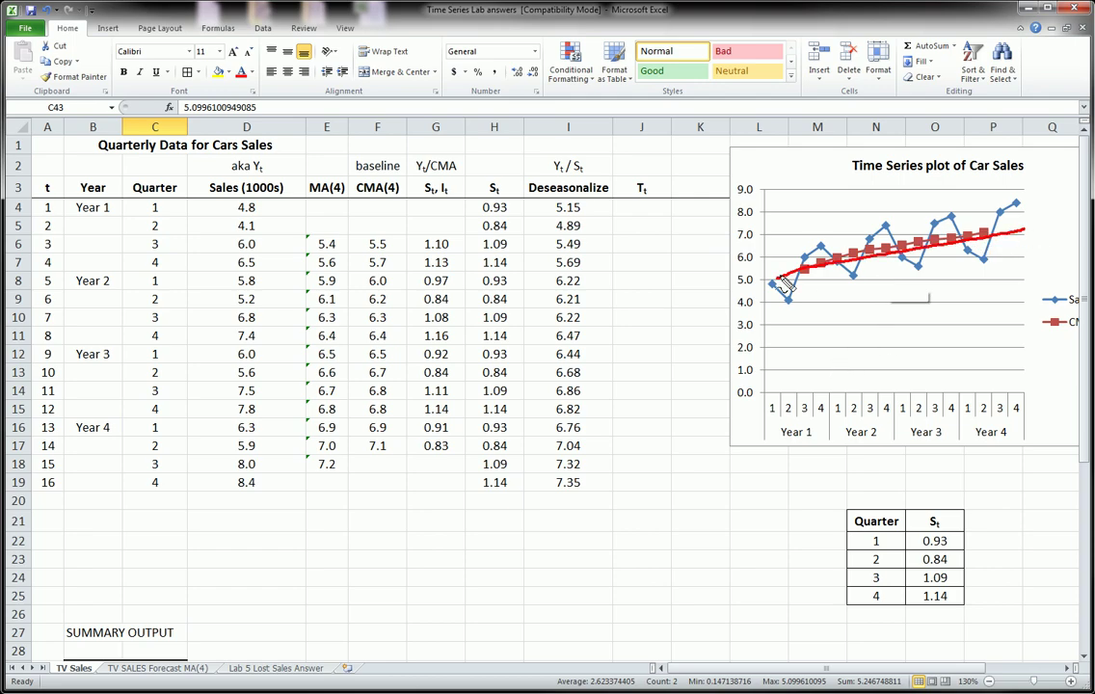
{"action": "left_click_drag", "start_coordinate": [776, 246], "coordinate": [1023, 246]}
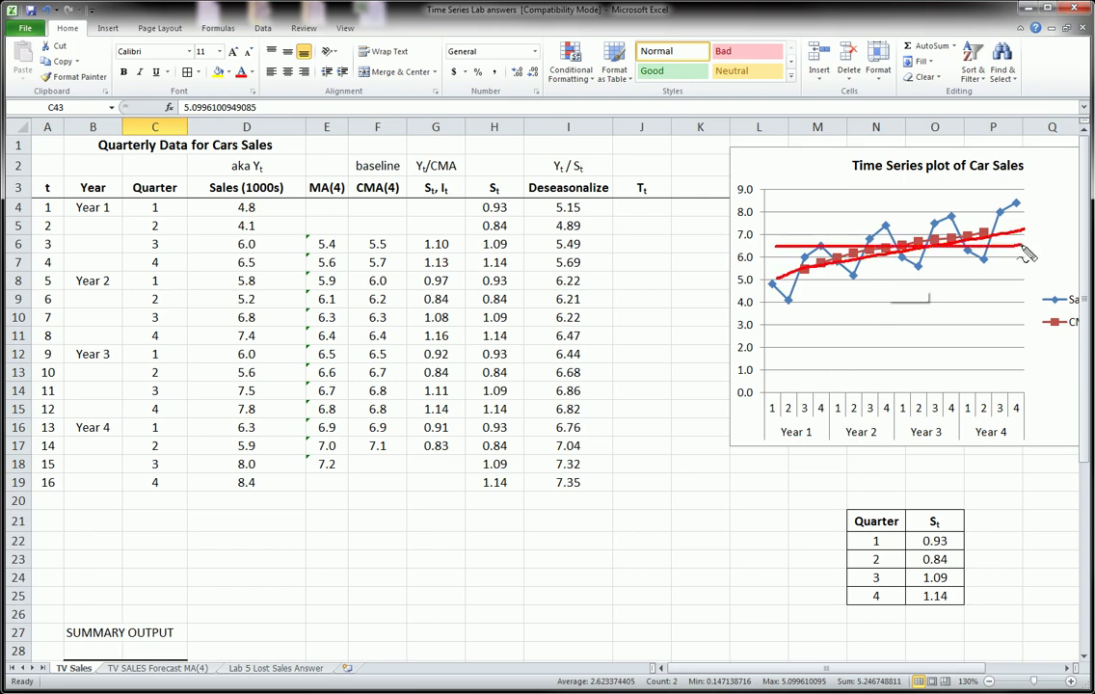
Step: Enter the trend formula =$C$43+$C$44*A4 in cell J4, keeping both coefficient references absolute
{"action": "left_click", "coordinate": [642, 207]}
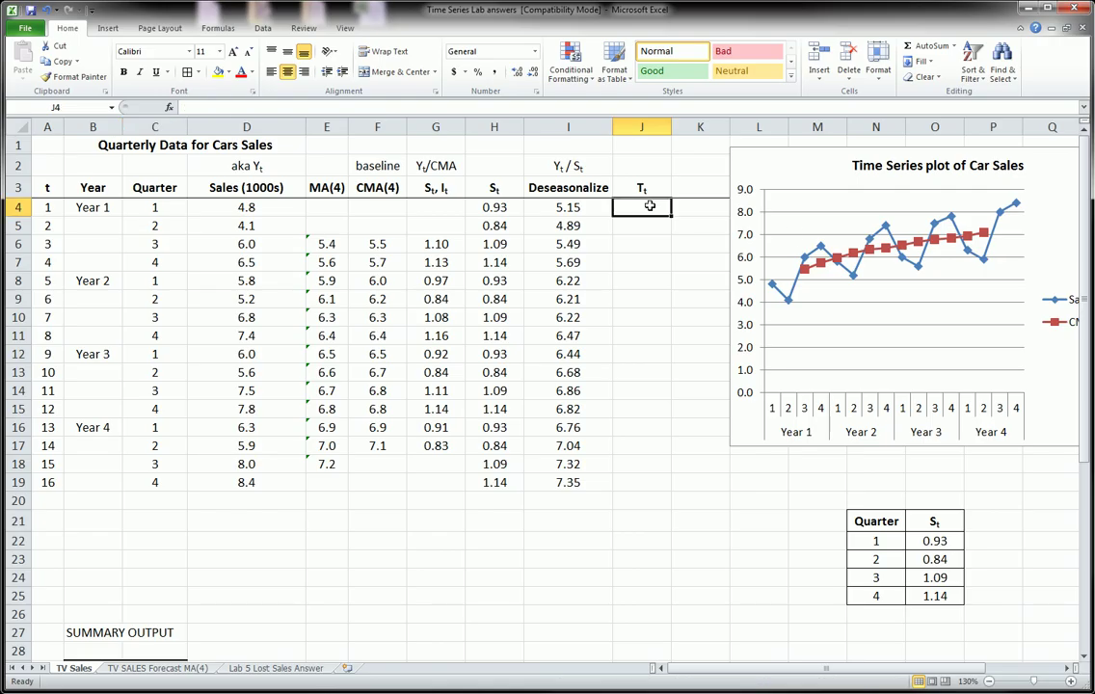
{"action": "type", "text": "="}
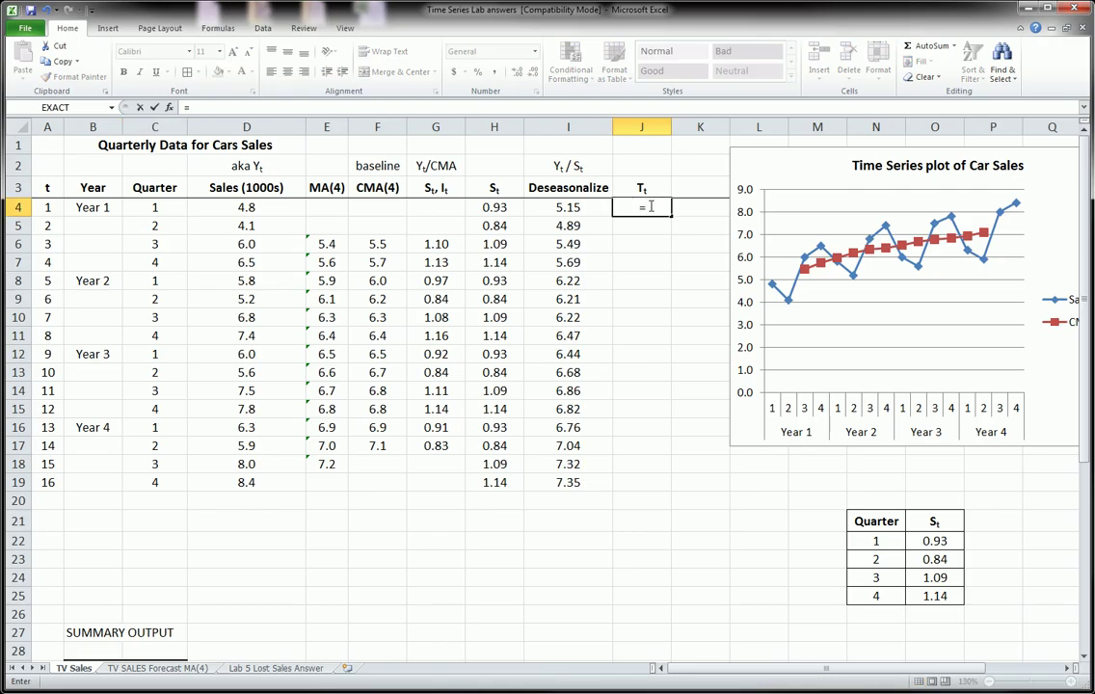
{"action": "scroll", "coordinate": [570, 354], "scroll_direction": "down", "scroll_amount": 9}
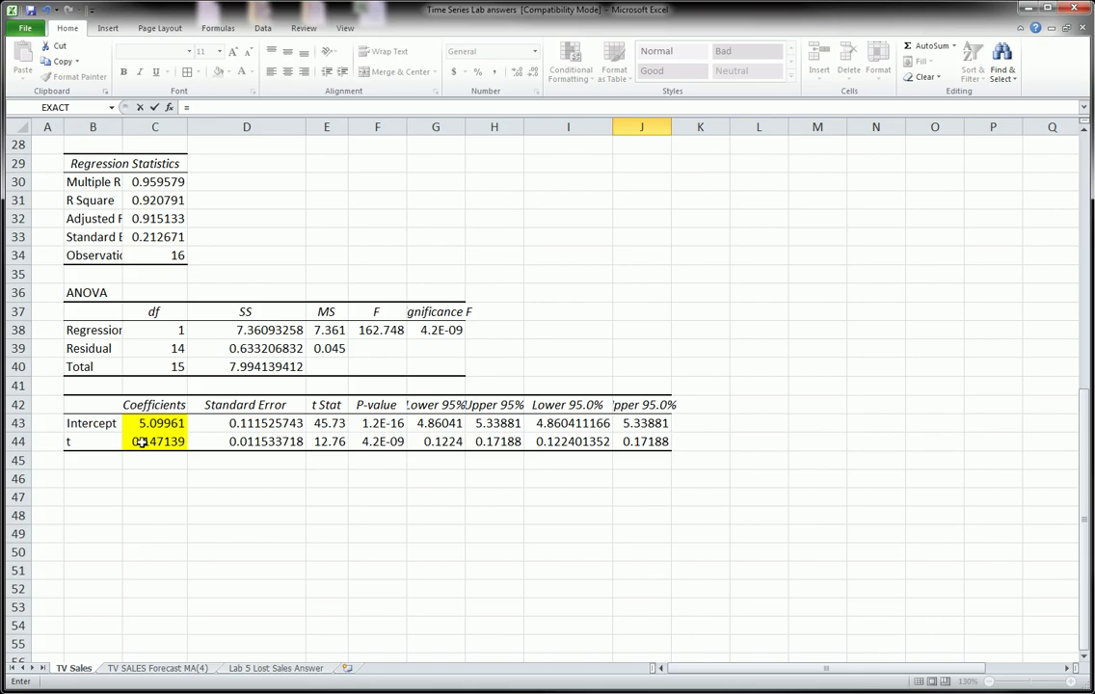
{"action": "left_click", "coordinate": [152, 423]}
{"action": "key", "text": "F4"}
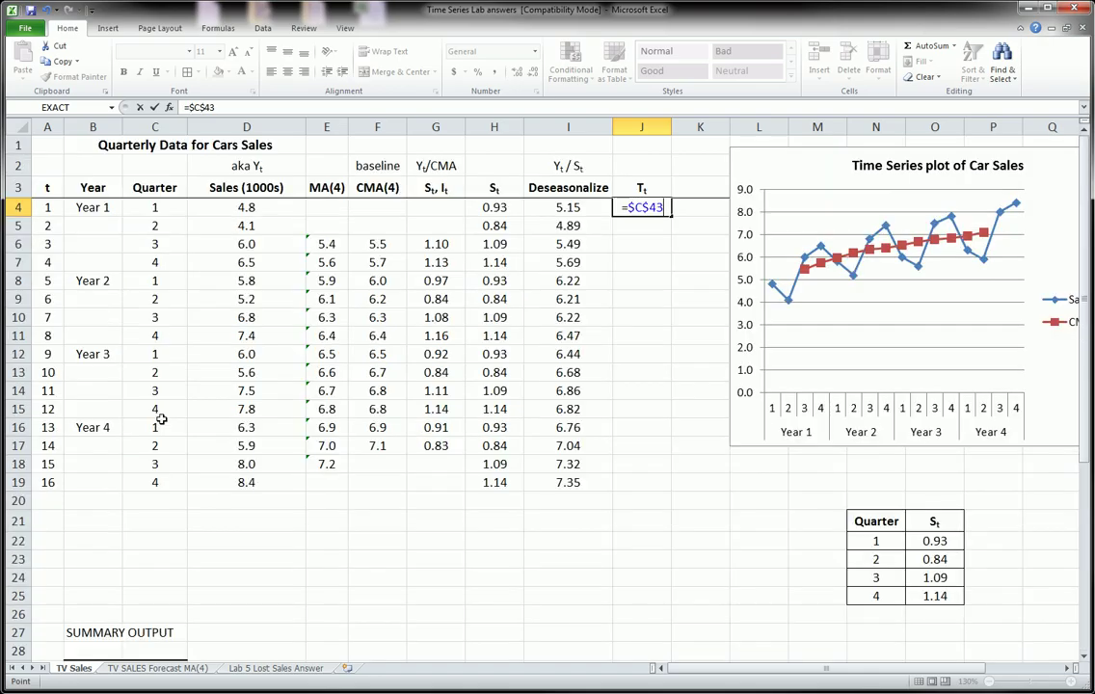
{"action": "type", "text": "+"}
{"action": "scroll", "coordinate": [162, 421], "scroll_direction": "down", "scroll_amount": 7}
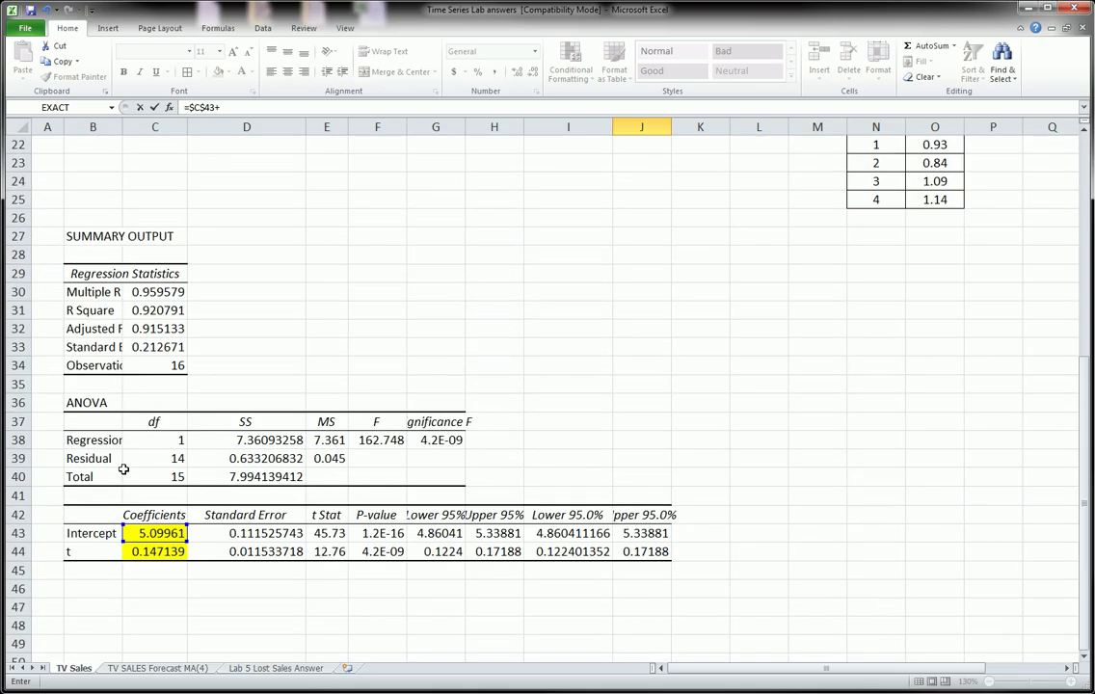
{"action": "left_click", "coordinate": [144, 551]}
{"action": "key", "text": "F4"}
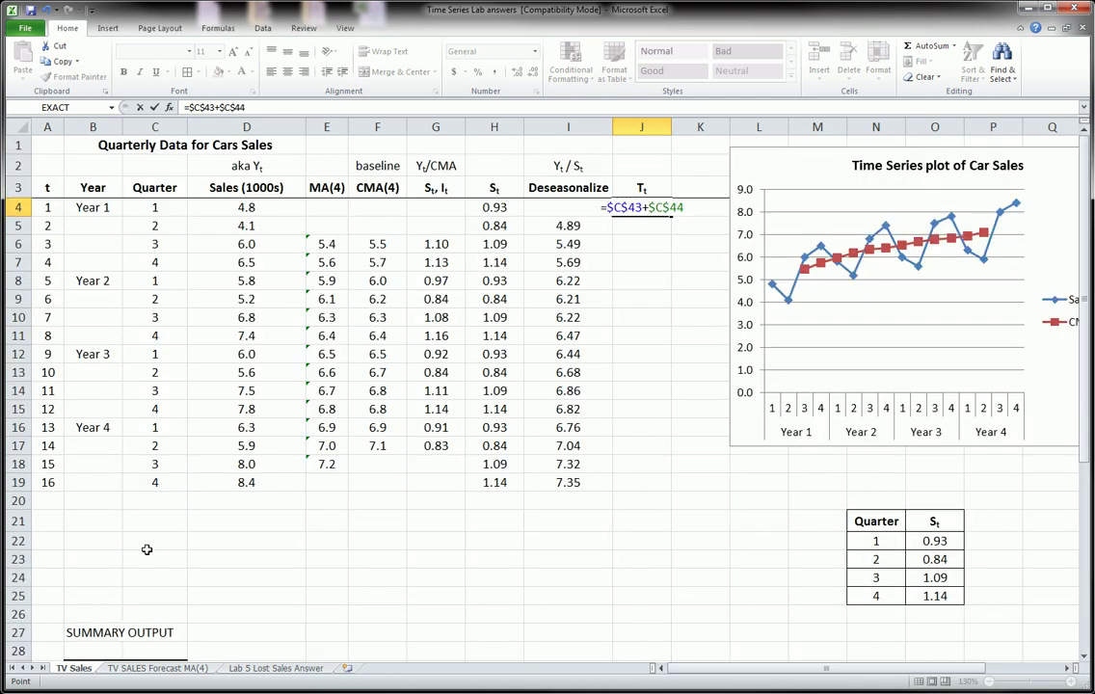
{"action": "type", "text": "*"}
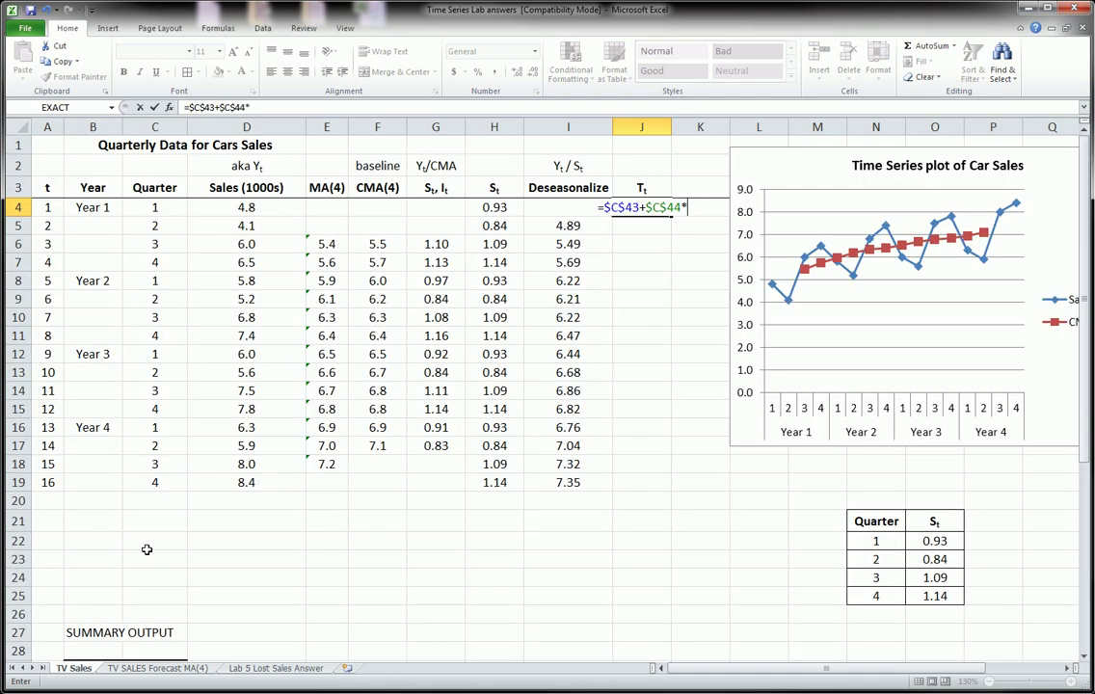
{"action": "left_click", "coordinate": [50, 207]}
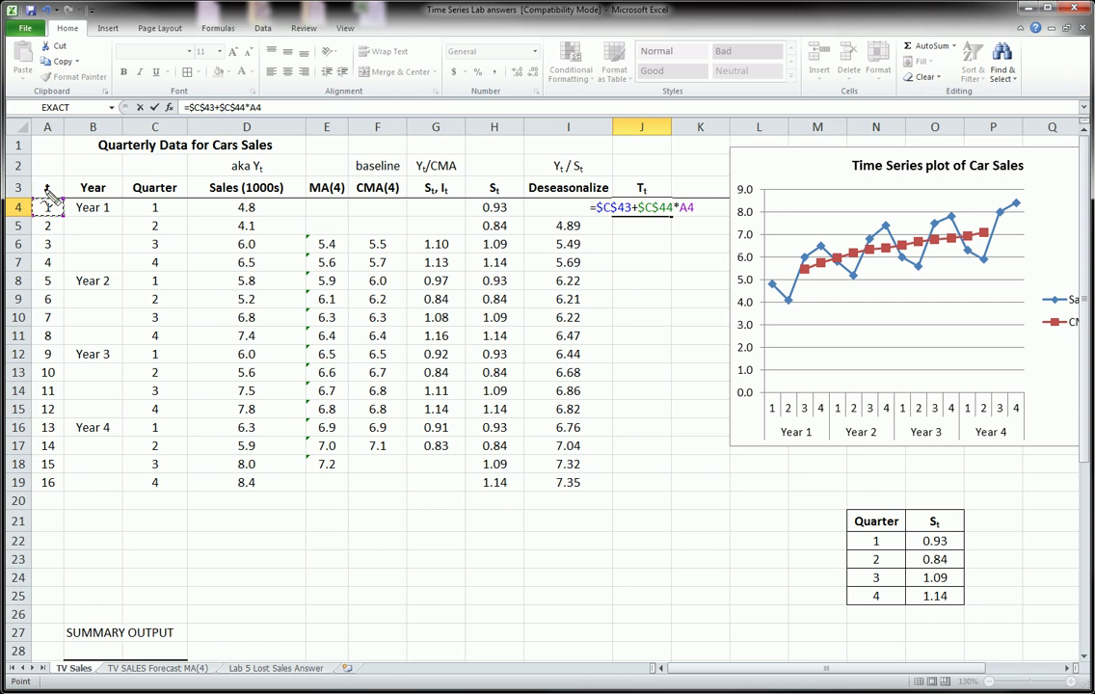
{"action": "mouse_move", "coordinate": [32, 183]}
{"action": "left_mouse_down"}
{"action": "mouse_move", "coordinate": [64, 179]}
{"action": "mouse_move", "coordinate": [46, 218]}
{"action": "mouse_move", "coordinate": [44, 177]}
{"action": "left_mouse_up"}
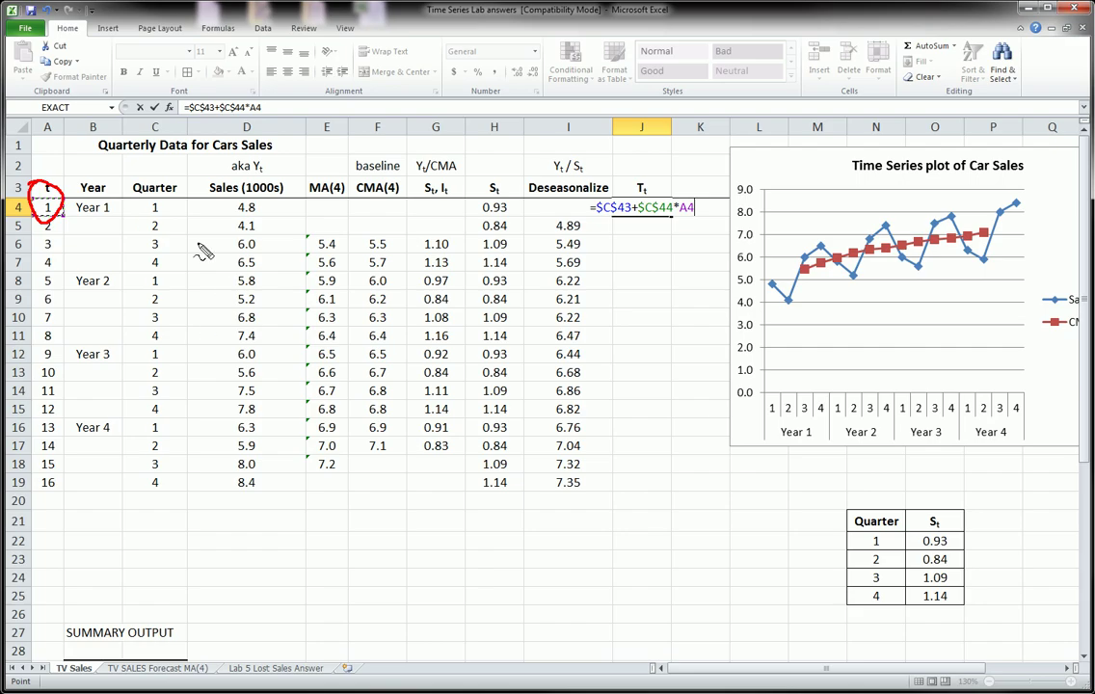
{"action": "key", "text": "Return"}
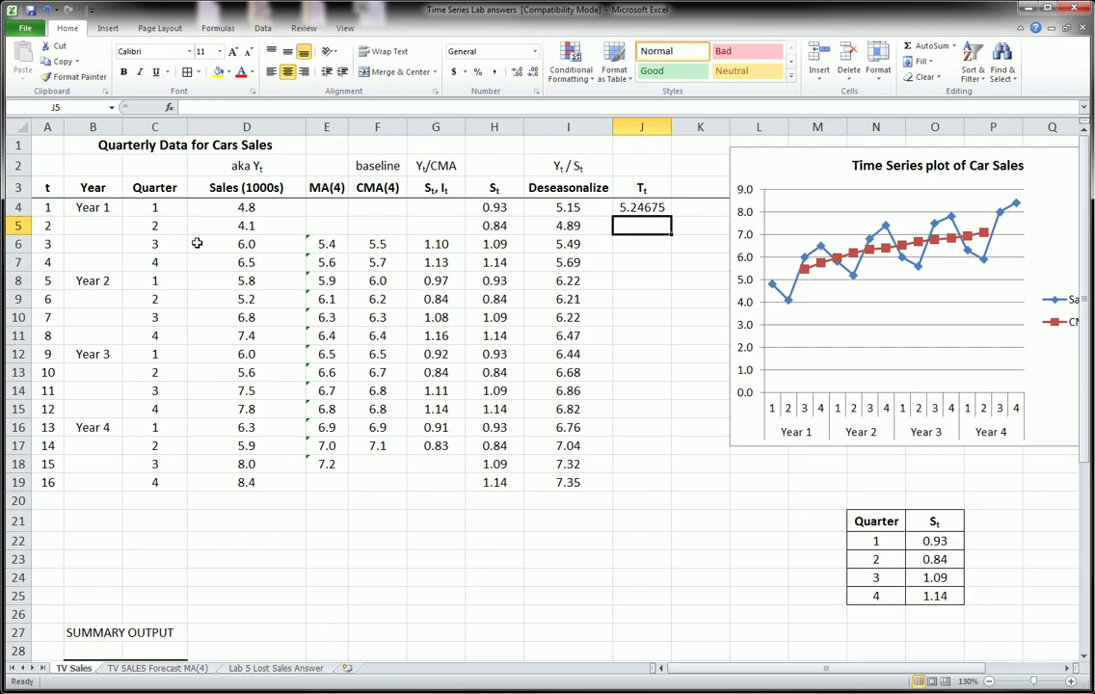
Step: Fill the Tt trend formula from J4 down through J19
{"action": "left_click", "coordinate": [646, 208]}
{"action": "left_click_drag", "start_coordinate": [672, 216], "coordinate": [674, 490]}
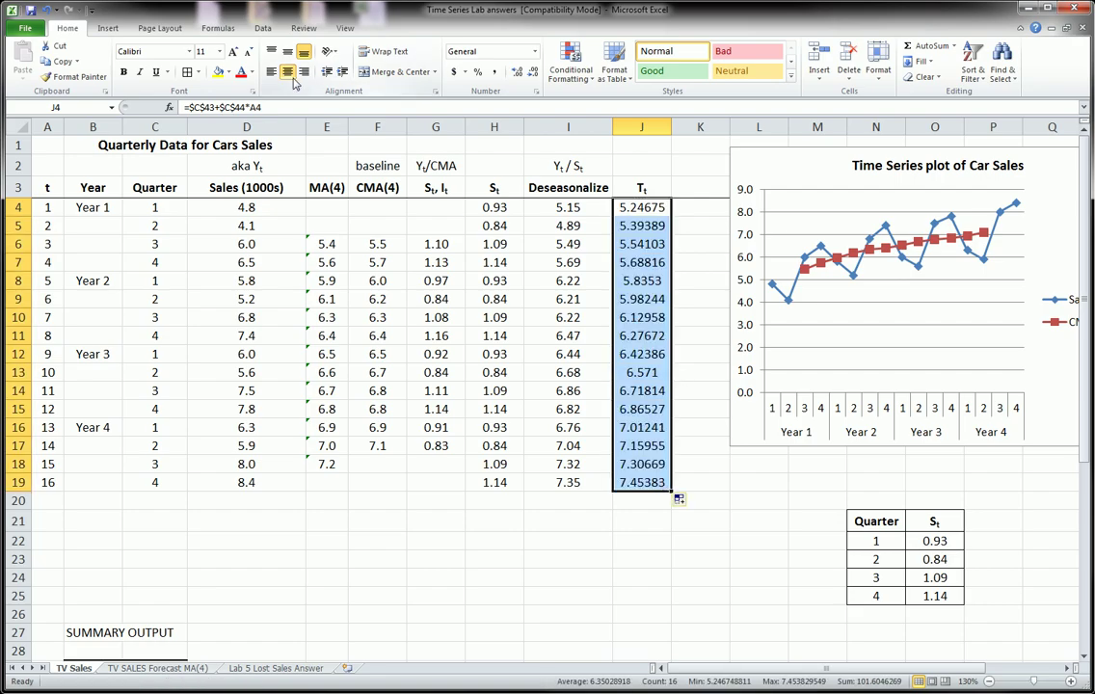
Step: Reduce the Tt values in J4:J19 to two decimal places
{"action": "left_click", "coordinate": [531, 72]}
{"action": "left_click", "coordinate": [531, 72]}
{"action": "left_click", "coordinate": [531, 74]}
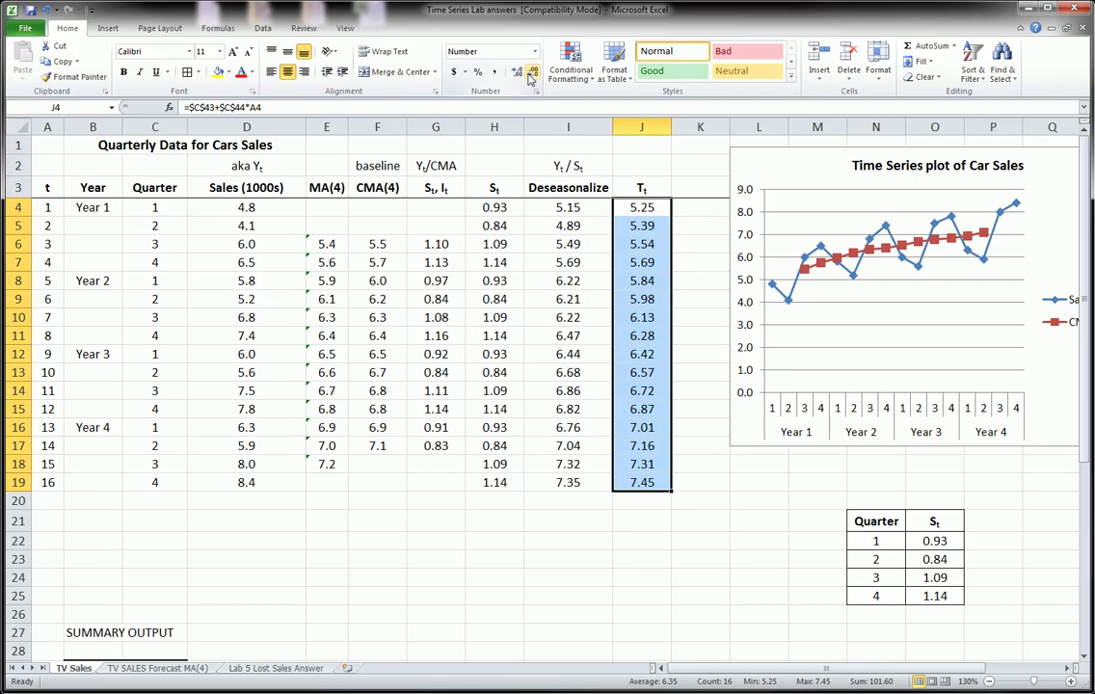
Step: Check the copied trend formulas in cells J5 through J10 for their absolute coefficient and relative t references
{"action": "left_click", "coordinate": [645, 226]}
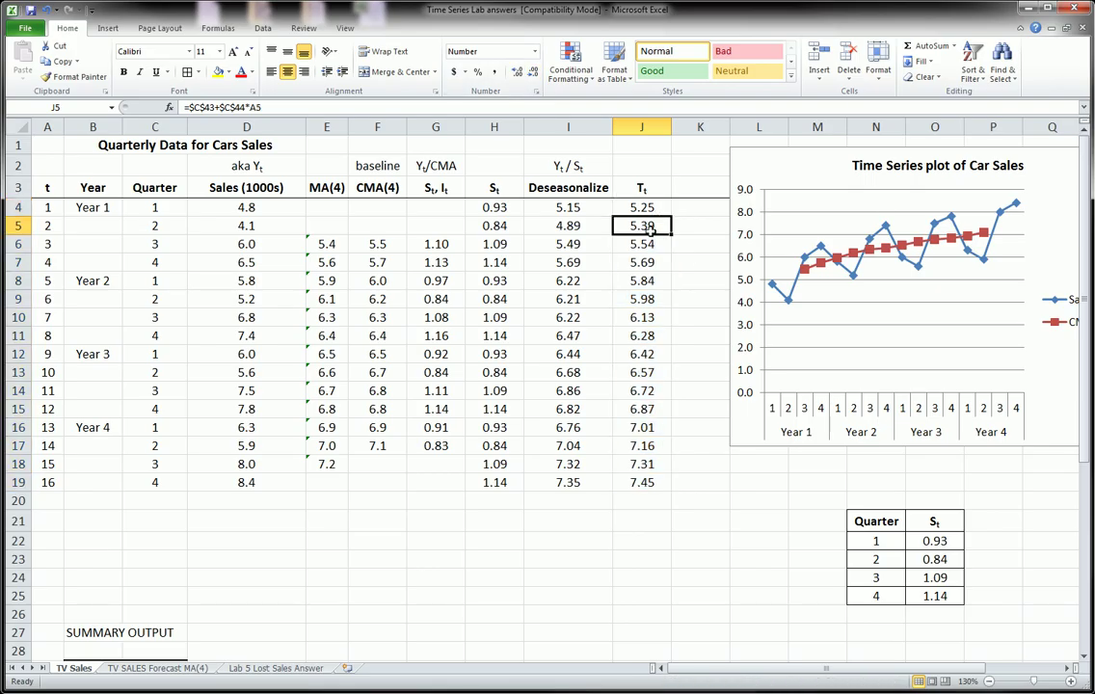
{"action": "left_click", "coordinate": [644, 244]}
{"action": "left_click", "coordinate": [646, 262]}
{"action": "left_click", "coordinate": [646, 281]}
{"action": "left_click", "coordinate": [647, 299]}
{"action": "left_click", "coordinate": [656, 318]}
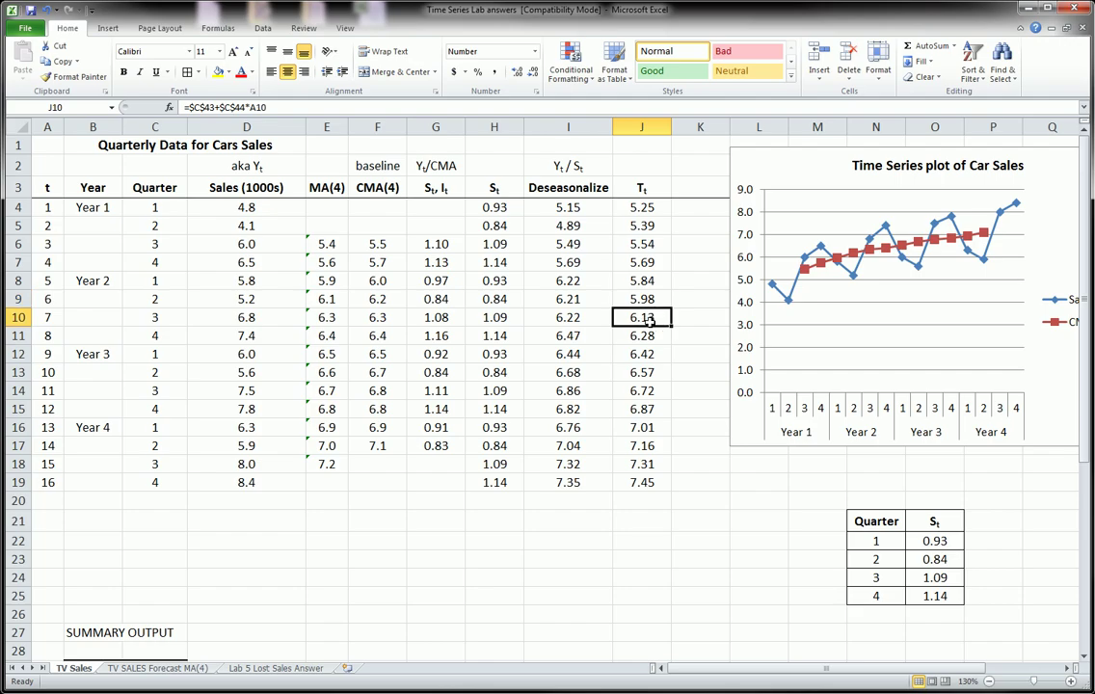
{"action": "left_click", "coordinate": [647, 231]}
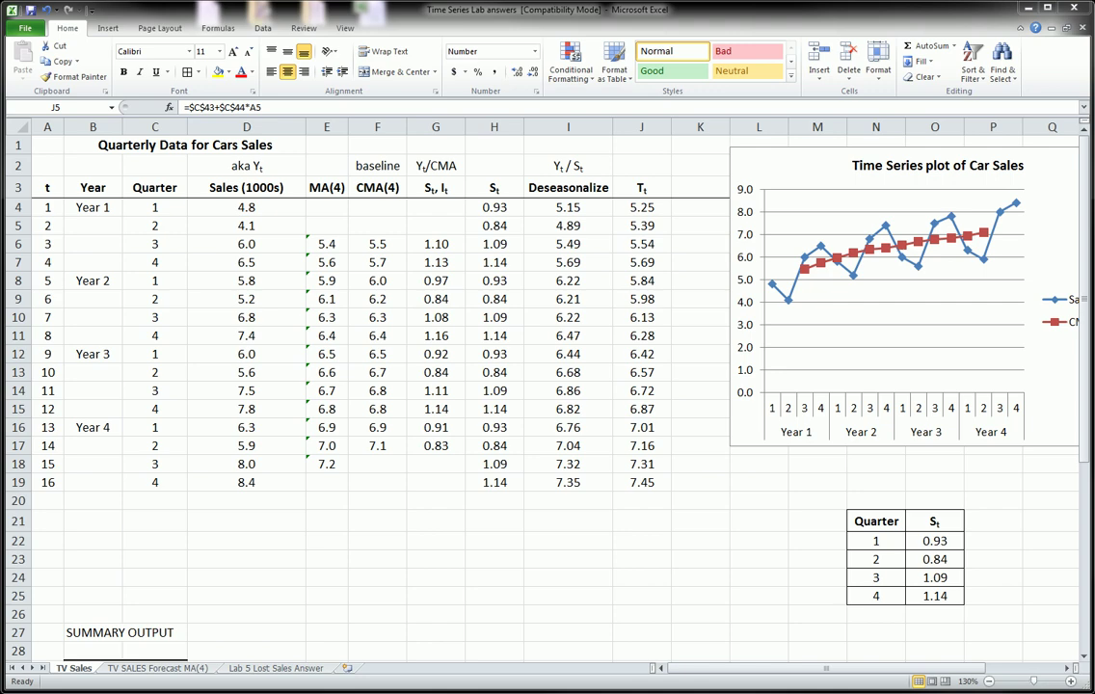
Step: Move the car sales chart slightly away from the table to clear space beside column K
{"action": "left_click", "coordinate": [694, 189]}
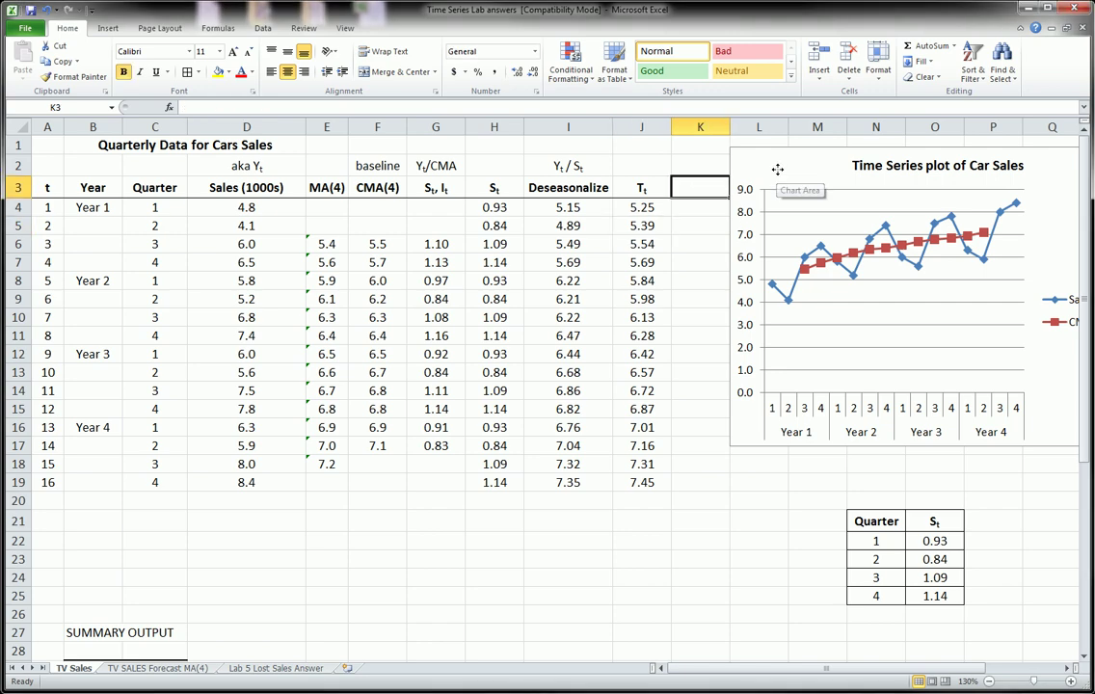
{"action": "left_click_drag", "start_coordinate": [777, 169], "coordinate": [801, 176]}
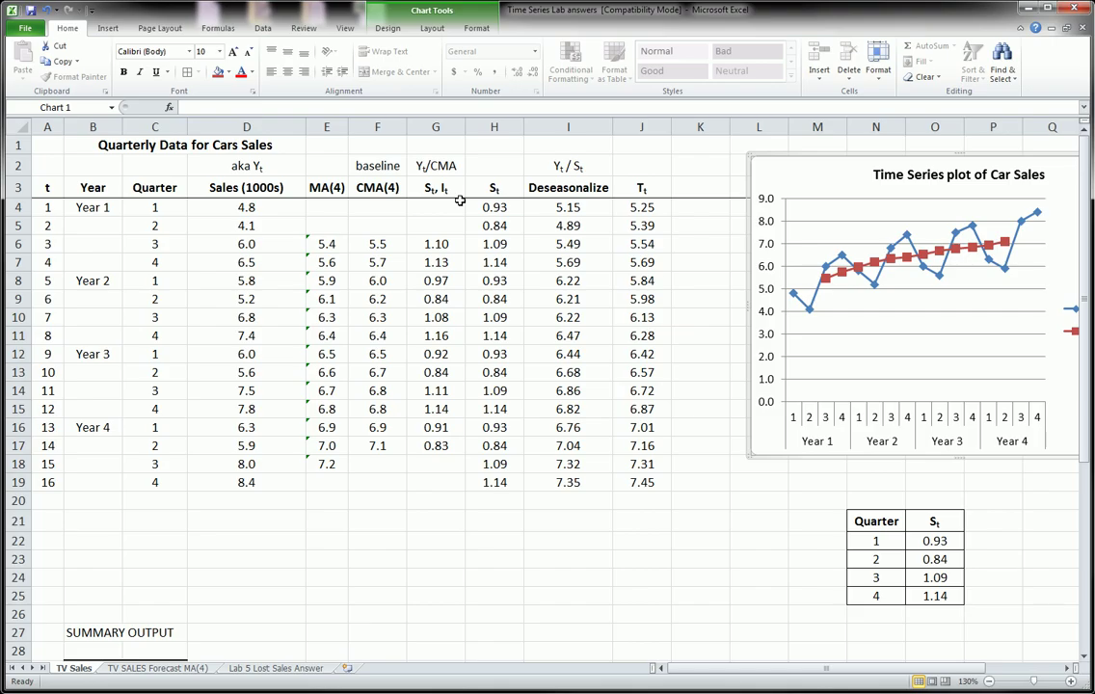
Step: Examine the St and Tt columns as the factors for the empty column K, leaving out the deseasonalized values
{"action": "key", "text": "ctrl+2"}
{"action": "mouse_move", "coordinate": [479, 178]}
{"action": "left_mouse_down"}
{"action": "mouse_move", "coordinate": [499, 195]}
{"action": "mouse_move", "coordinate": [481, 176]}
{"action": "left_mouse_up"}
{"action": "mouse_move", "coordinate": [632, 185]}
{"action": "left_mouse_down"}
{"action": "mouse_move", "coordinate": [664, 187]}
{"action": "mouse_move", "coordinate": [633, 183]}
{"action": "left_mouse_up"}
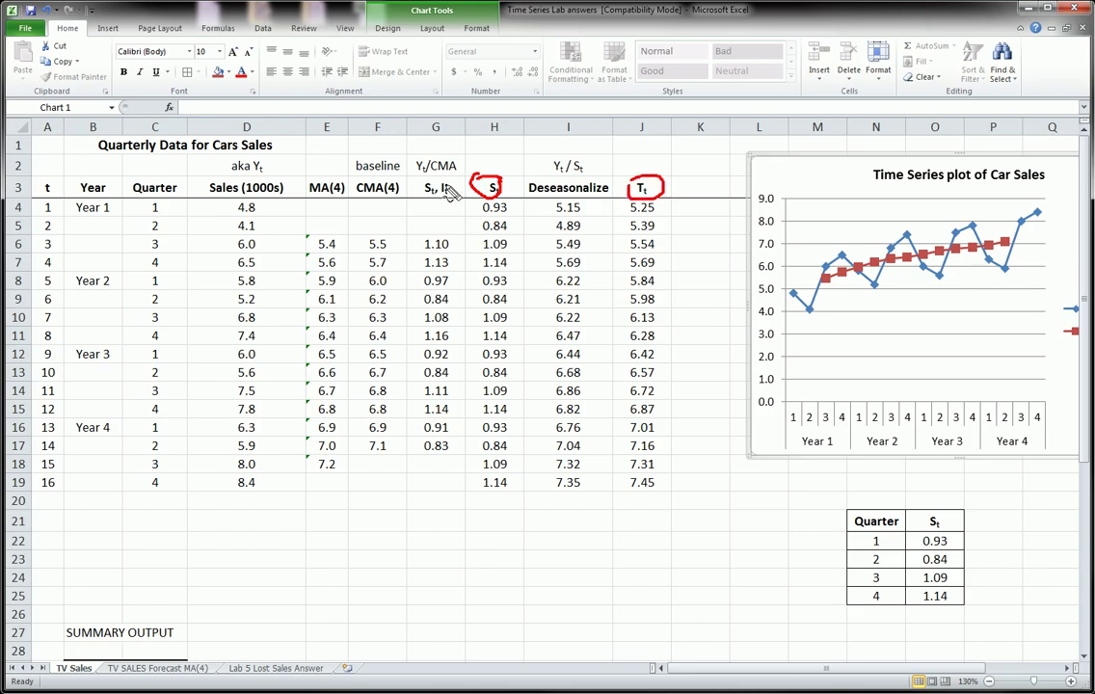
{"action": "mouse_move", "coordinate": [451, 191]}
{"action": "left_mouse_down"}
{"action": "mouse_move", "coordinate": [428, 208]}
{"action": "mouse_move", "coordinate": [430, 193]}
{"action": "left_mouse_up"}
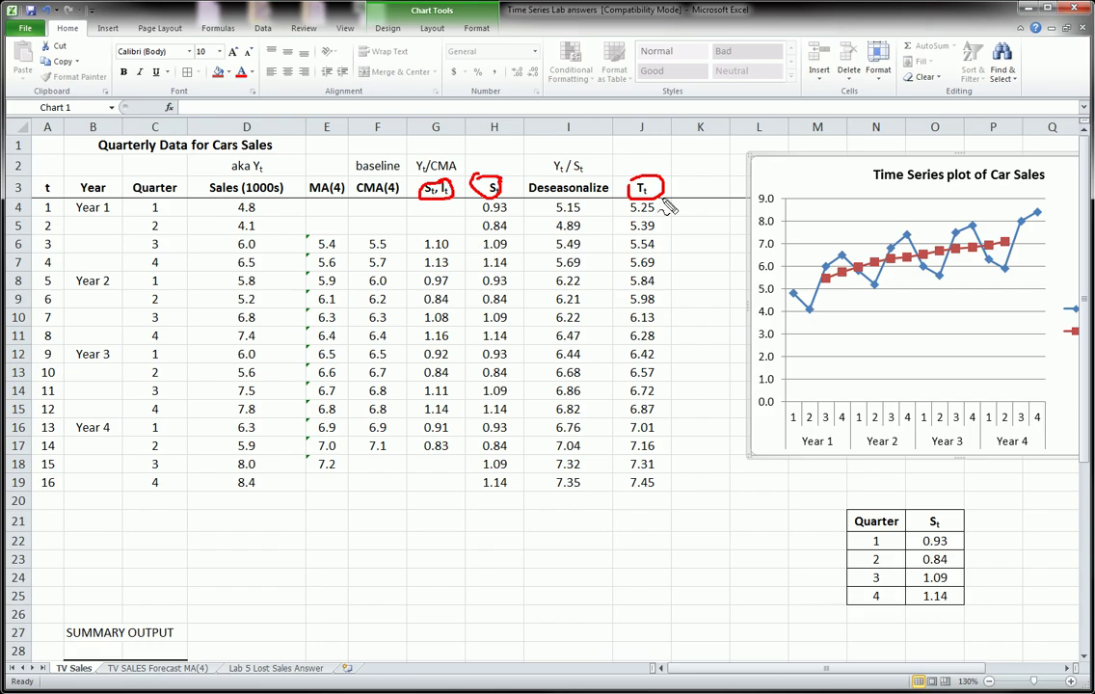
{"action": "mouse_move", "coordinate": [679, 183]}
{"action": "left_mouse_down"}
{"action": "mouse_move", "coordinate": [703, 176]}
{"action": "mouse_move", "coordinate": [734, 197]}
{"action": "mouse_move", "coordinate": [671, 193]}
{"action": "left_mouse_up"}
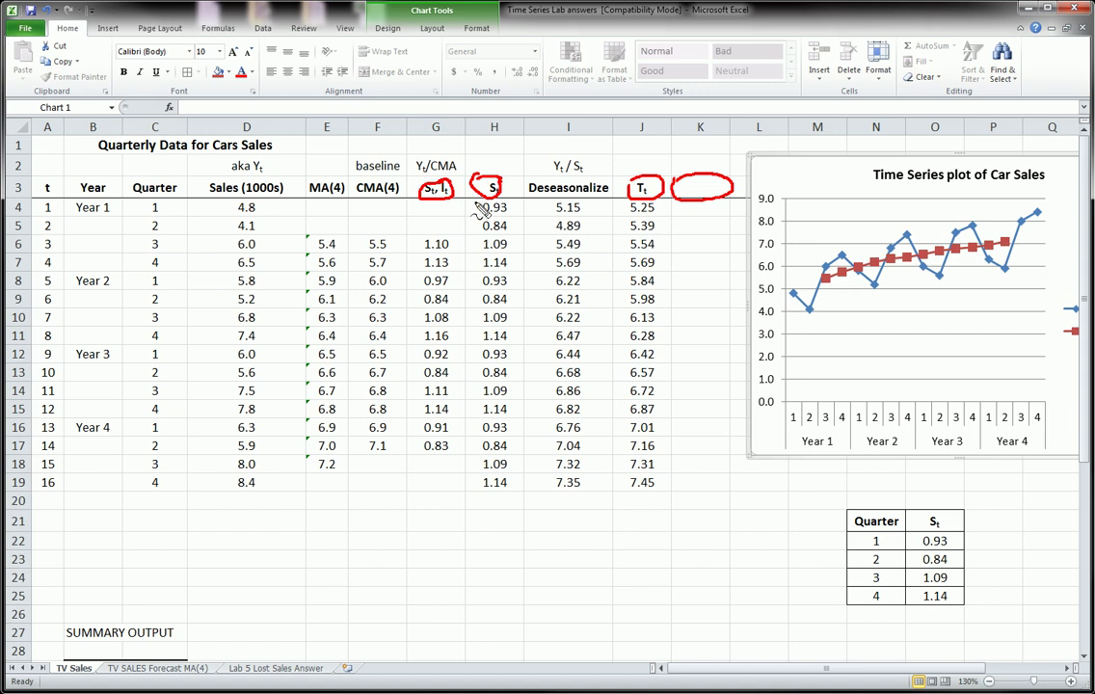
{"action": "mouse_move", "coordinate": [484, 204]}
{"action": "left_mouse_down"}
{"action": "mouse_move", "coordinate": [511, 216]}
{"action": "mouse_move", "coordinate": [479, 220]}
{"action": "left_mouse_up"}
{"action": "mouse_move", "coordinate": [661, 202]}
{"action": "left_mouse_down"}
{"action": "mouse_move", "coordinate": [634, 200]}
{"action": "mouse_move", "coordinate": [622, 214]}
{"action": "mouse_move", "coordinate": [694, 213]}
{"action": "mouse_move", "coordinate": [680, 205]}
{"action": "left_mouse_up"}
{"action": "left_click_drag", "start_coordinate": [549, 208], "coordinate": [581, 204]}
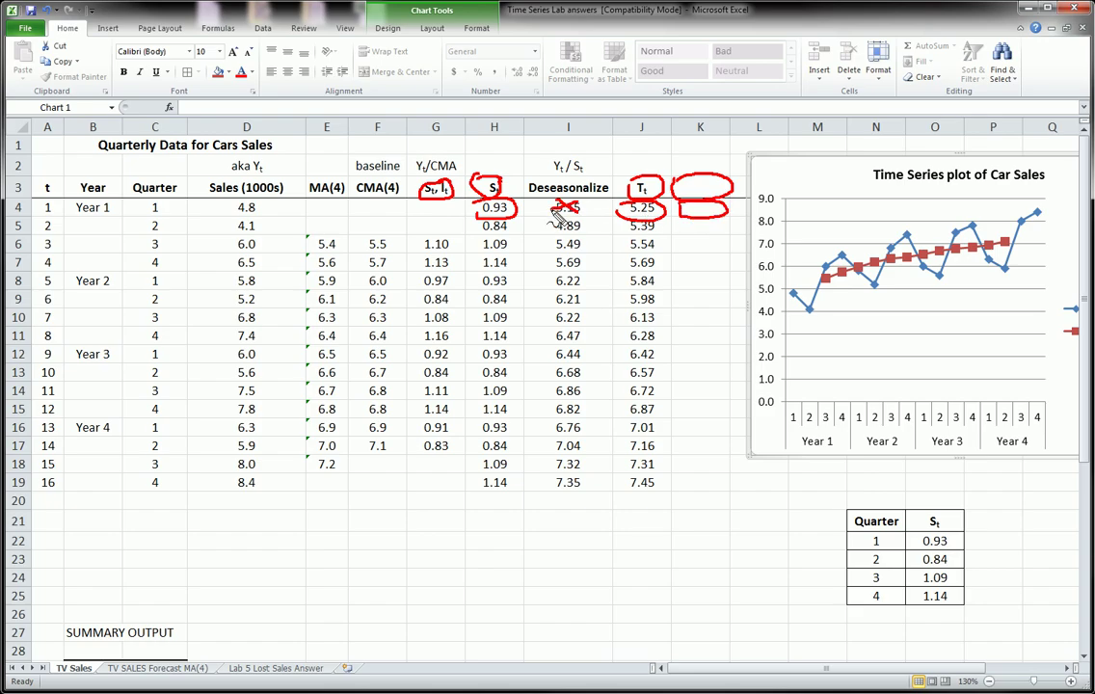
{"action": "key", "text": "Escape"}
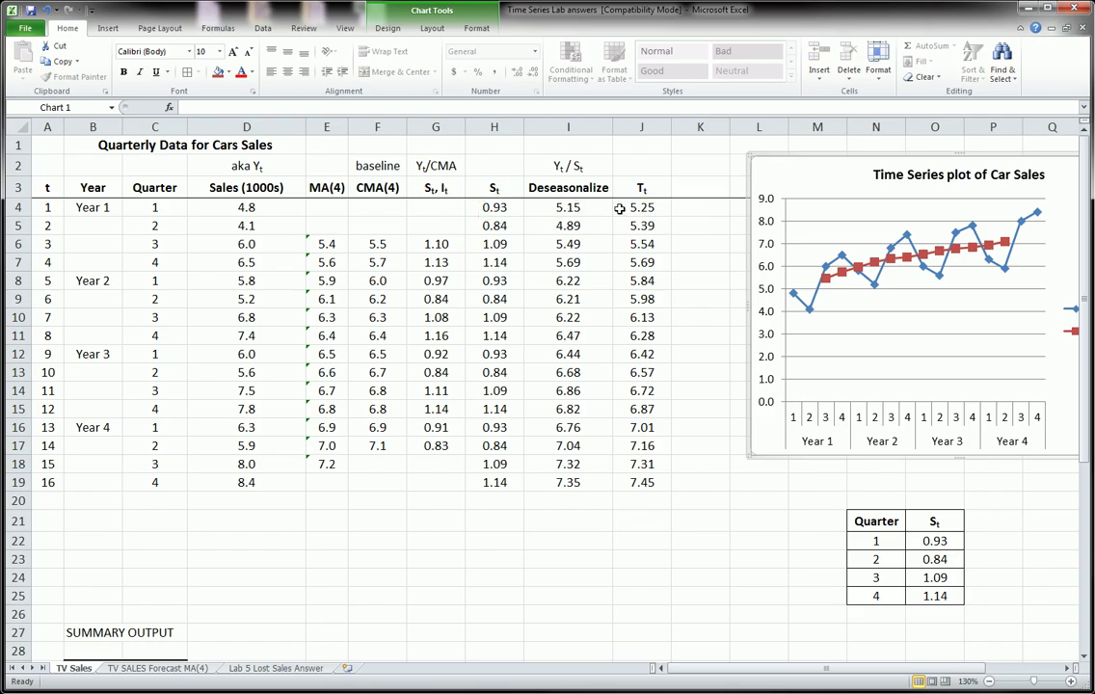
Step: Enter the heading Prediction in cell K3
{"action": "left_click", "coordinate": [707, 191]}
{"action": "type", "text": "Predi"}
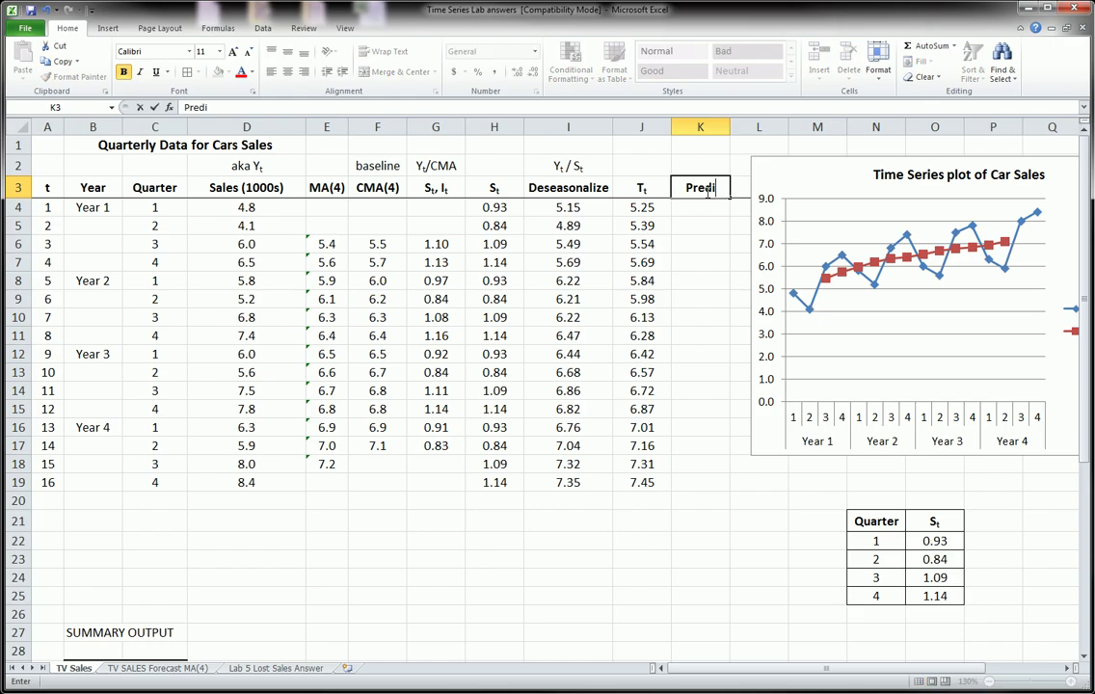
{"action": "type", "text": "ction"}
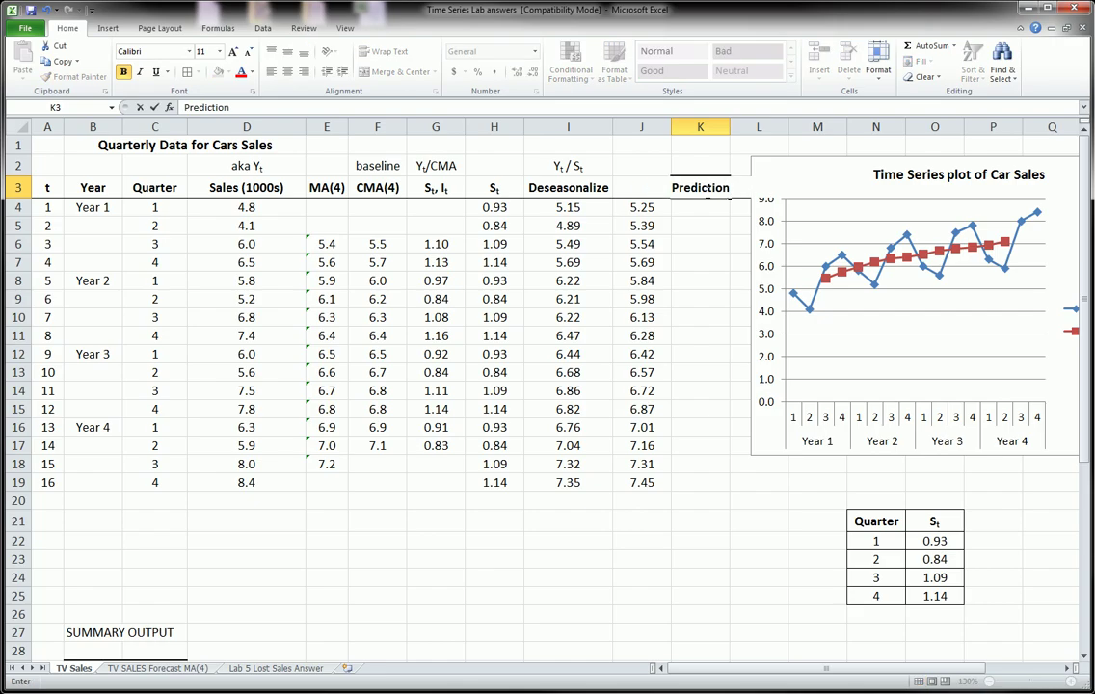
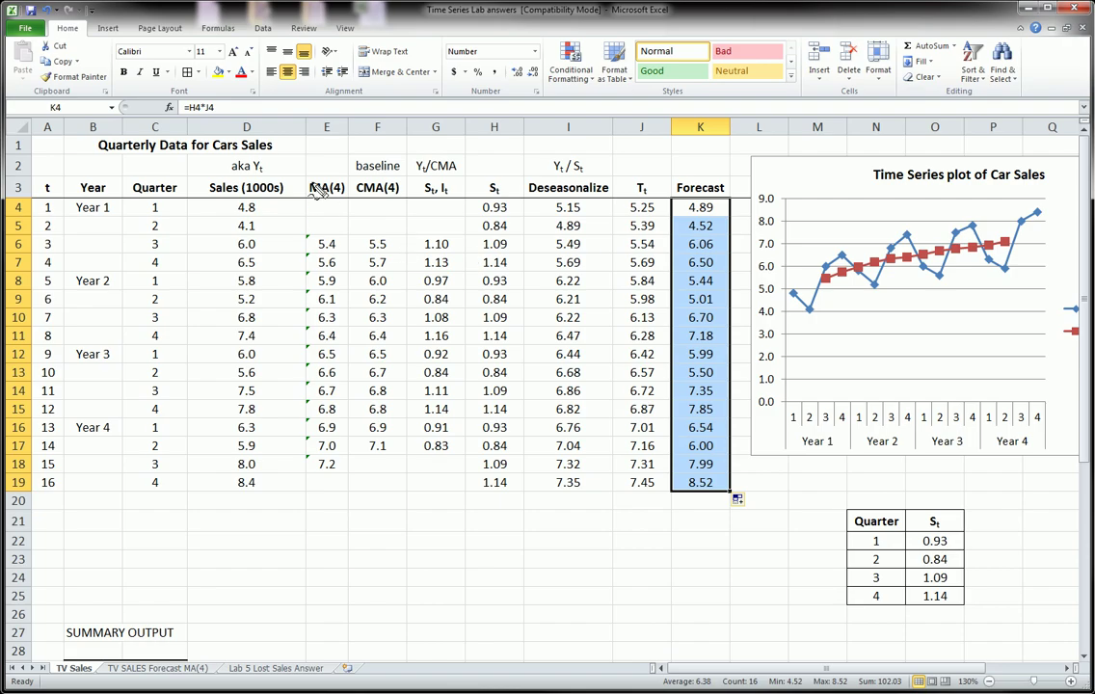
Step: Review the columns computed from the sales data, from MA(4) and CMA(4) to the seasonal-irregular values
{"action": "mouse_move", "coordinate": [304, 179]}
{"action": "left_mouse_down"}
{"action": "mouse_move", "coordinate": [318, 501]}
{"action": "mouse_move", "coordinate": [476, 523]}
{"action": "left_mouse_up"}
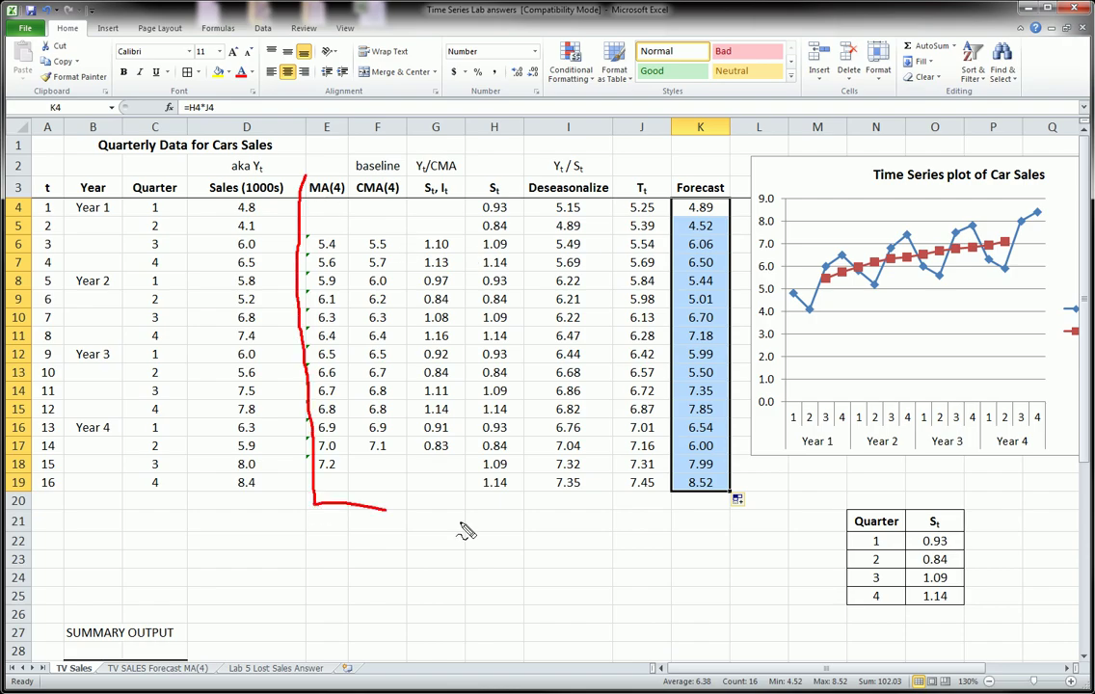
{"action": "mouse_move", "coordinate": [330, 409]}
{"action": "left_mouse_down"}
{"action": "mouse_move", "coordinate": [437, 405]}
{"action": "mouse_move", "coordinate": [422, 420]}
{"action": "left_mouse_up"}
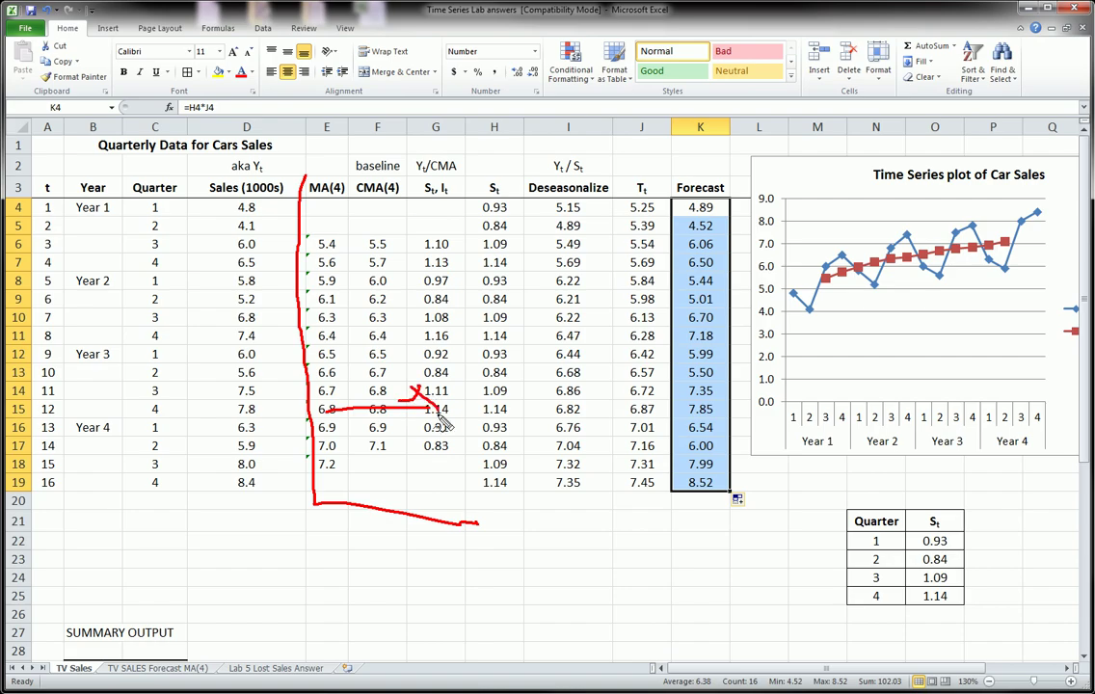
{"action": "mouse_move", "coordinate": [427, 479]}
{"action": "left_mouse_down"}
{"action": "mouse_move", "coordinate": [432, 503]}
{"action": "mouse_move", "coordinate": [476, 532]}
{"action": "mouse_move", "coordinate": [444, 546]}
{"action": "left_mouse_up"}
{"action": "left_click_drag", "start_coordinate": [309, 192], "coordinate": [447, 192]}
{"action": "left_click_drag", "start_coordinate": [416, 180], "coordinate": [445, 200]}
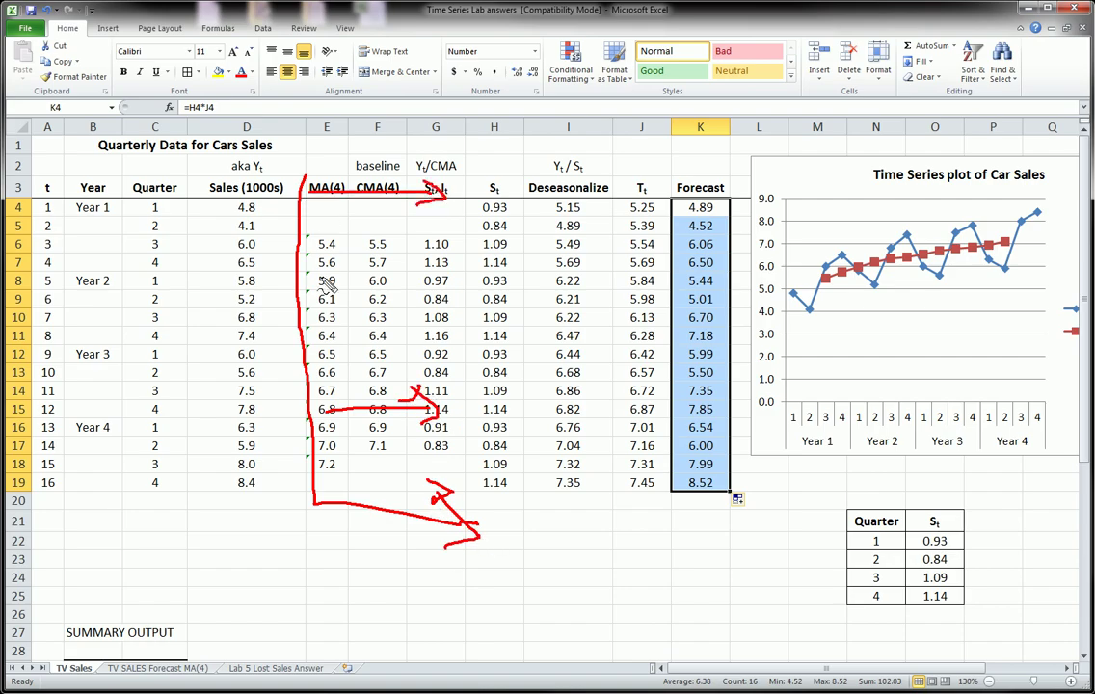
{"action": "mouse_move", "coordinate": [313, 280]}
{"action": "left_mouse_down"}
{"action": "mouse_move", "coordinate": [429, 281]}
{"action": "mouse_move", "coordinate": [416, 285]}
{"action": "left_mouse_up"}
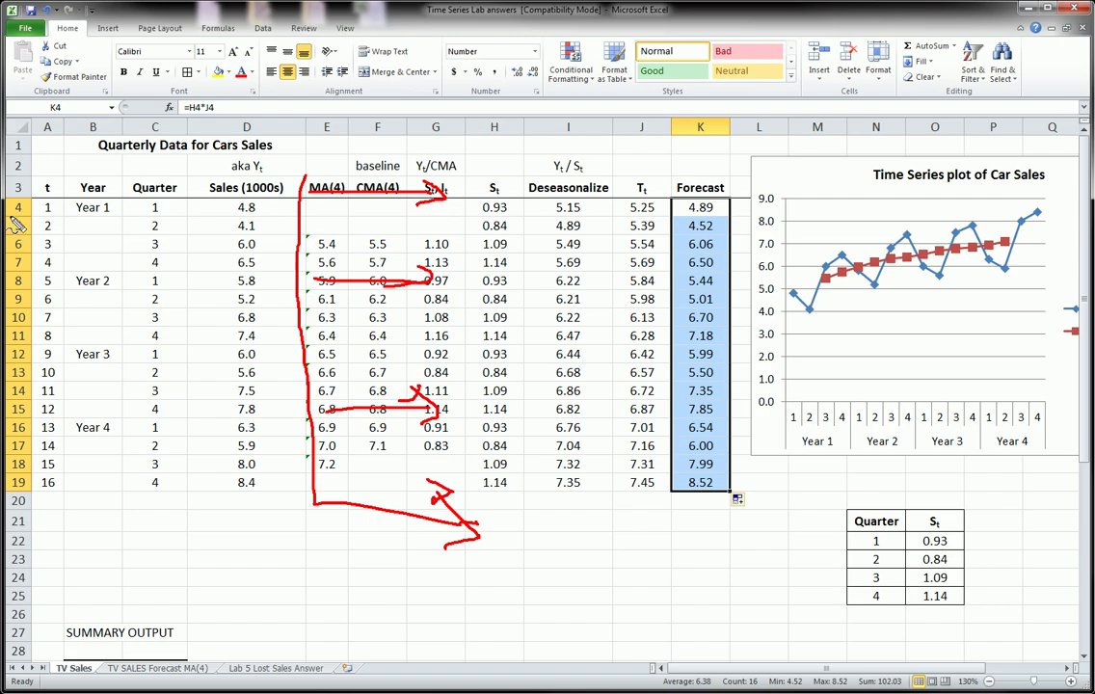
Step: Review the t column, the quarterly St table and the simple linear regression output that feed the forecast
{"action": "mouse_move", "coordinate": [39, 162]}
{"action": "left_mouse_down"}
{"action": "mouse_move", "coordinate": [72, 212]}
{"action": "mouse_move", "coordinate": [67, 395]}
{"action": "mouse_move", "coordinate": [38, 492]}
{"action": "mouse_move", "coordinate": [32, 159]}
{"action": "left_mouse_up"}
{"action": "mouse_move", "coordinate": [846, 485]}
{"action": "left_mouse_down"}
{"action": "mouse_move", "coordinate": [993, 617]}
{"action": "mouse_move", "coordinate": [821, 552]}
{"action": "mouse_move", "coordinate": [819, 508]}
{"action": "left_mouse_up"}
{"action": "mouse_move", "coordinate": [46, 609]}
{"action": "left_mouse_down"}
{"action": "mouse_move", "coordinate": [274, 596]}
{"action": "mouse_move", "coordinate": [354, 647]}
{"action": "left_mouse_up"}
{"action": "left_click_drag", "start_coordinate": [46, 611], "coordinate": [217, 658]}
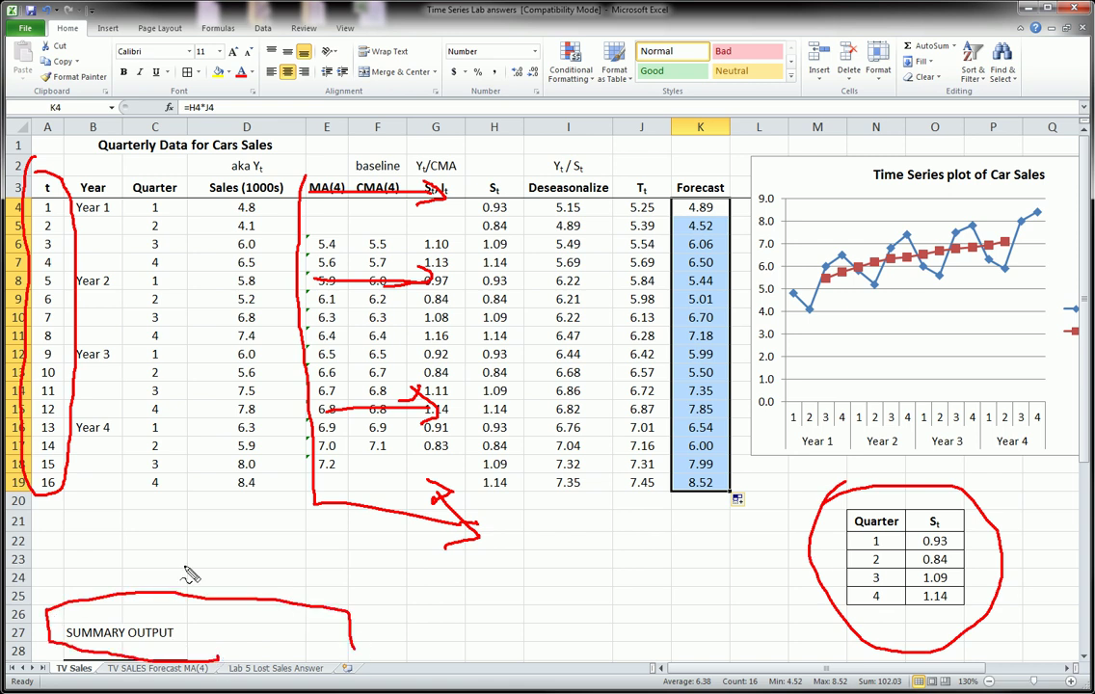
{"action": "mouse_move", "coordinate": [162, 557]}
{"action": "left_mouse_down"}
{"action": "mouse_move", "coordinate": [172, 578]}
{"action": "mouse_move", "coordinate": [277, 590]}
{"action": "left_mouse_up"}
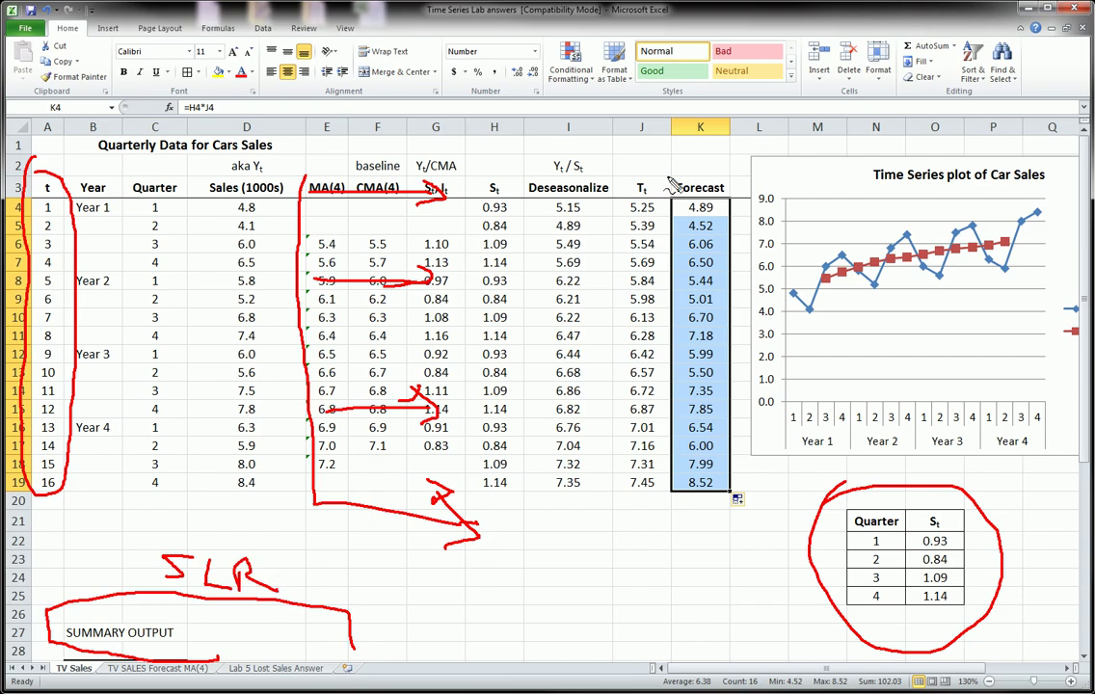
Step: Compare the Forecast column with actual sales from Year 1 to Year 4 and note the empty cells below for future quarters
{"action": "mouse_move", "coordinate": [686, 188]}
{"action": "left_mouse_down"}
{"action": "mouse_move", "coordinate": [744, 241]}
{"action": "mouse_move", "coordinate": [744, 477]}
{"action": "mouse_move", "coordinate": [665, 487]}
{"action": "mouse_move", "coordinate": [632, 253]}
{"action": "mouse_move", "coordinate": [675, 197]}
{"action": "mouse_move", "coordinate": [728, 217]}
{"action": "left_mouse_up"}
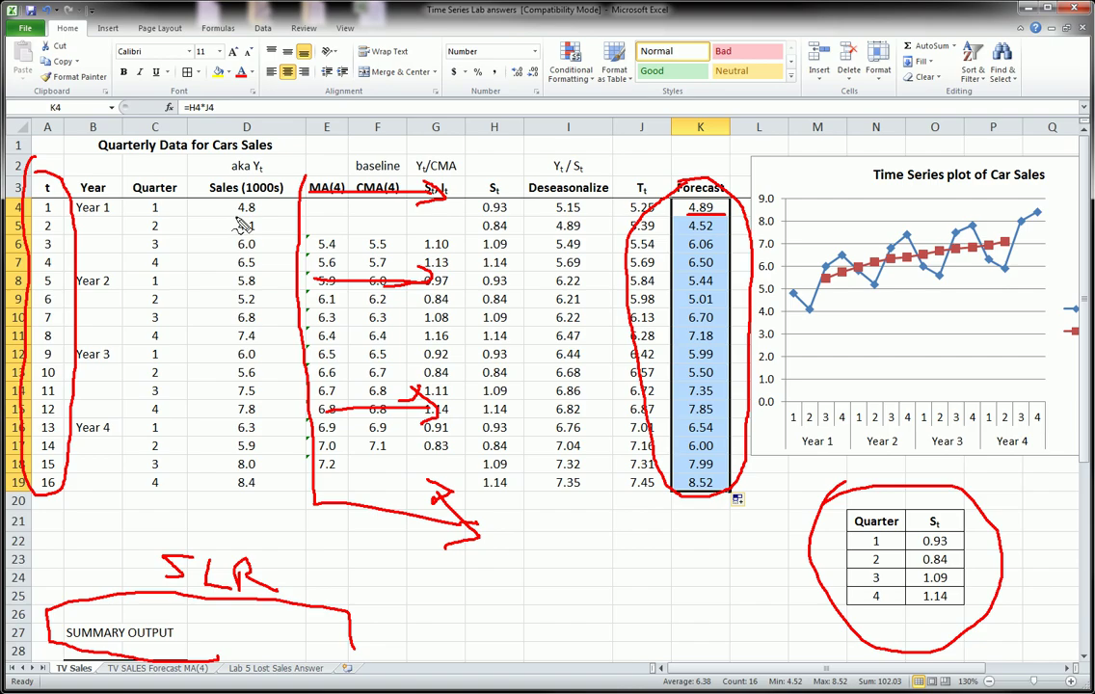
{"action": "mouse_move", "coordinate": [232, 217]}
{"action": "left_mouse_down"}
{"action": "mouse_move", "coordinate": [258, 218]}
{"action": "mouse_move", "coordinate": [260, 234]}
{"action": "mouse_move", "coordinate": [258, 253]}
{"action": "mouse_move", "coordinate": [233, 273]}
{"action": "left_mouse_up"}
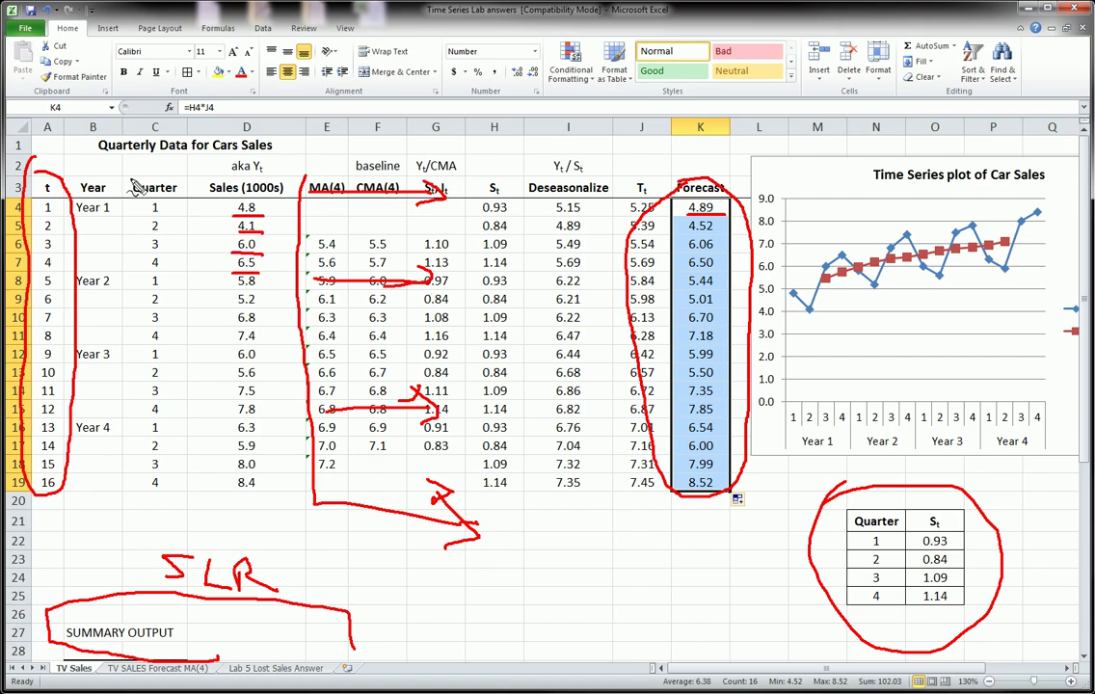
{"action": "mouse_move", "coordinate": [130, 179]}
{"action": "left_mouse_down"}
{"action": "mouse_move", "coordinate": [280, 210]}
{"action": "mouse_move", "coordinate": [274, 318]}
{"action": "mouse_move", "coordinate": [246, 453]}
{"action": "mouse_move", "coordinate": [163, 488]}
{"action": "mouse_move", "coordinate": [75, 282]}
{"action": "mouse_move", "coordinate": [123, 156]}
{"action": "left_mouse_up"}
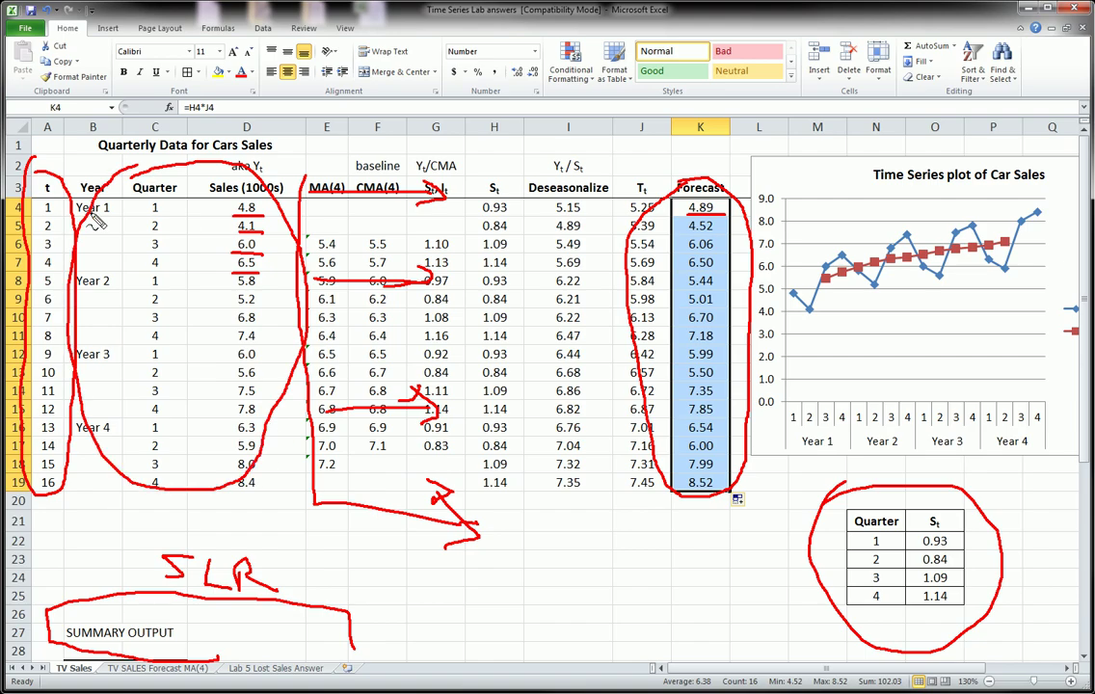
{"action": "left_click_drag", "start_coordinate": [144, 216], "coordinate": [260, 216]}
{"action": "left_click_drag", "start_coordinate": [78, 437], "coordinate": [109, 434]}
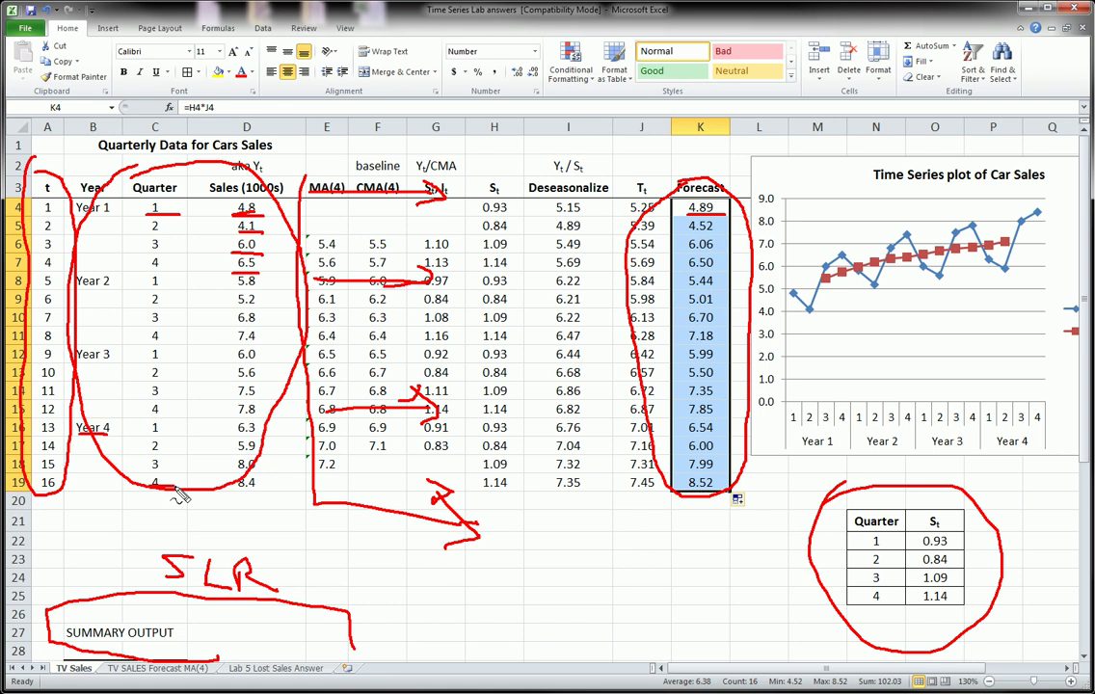
{"action": "mouse_move", "coordinate": [241, 466]}
{"action": "left_mouse_down"}
{"action": "mouse_move", "coordinate": [262, 485]}
{"action": "mouse_move", "coordinate": [241, 465]}
{"action": "left_mouse_up"}
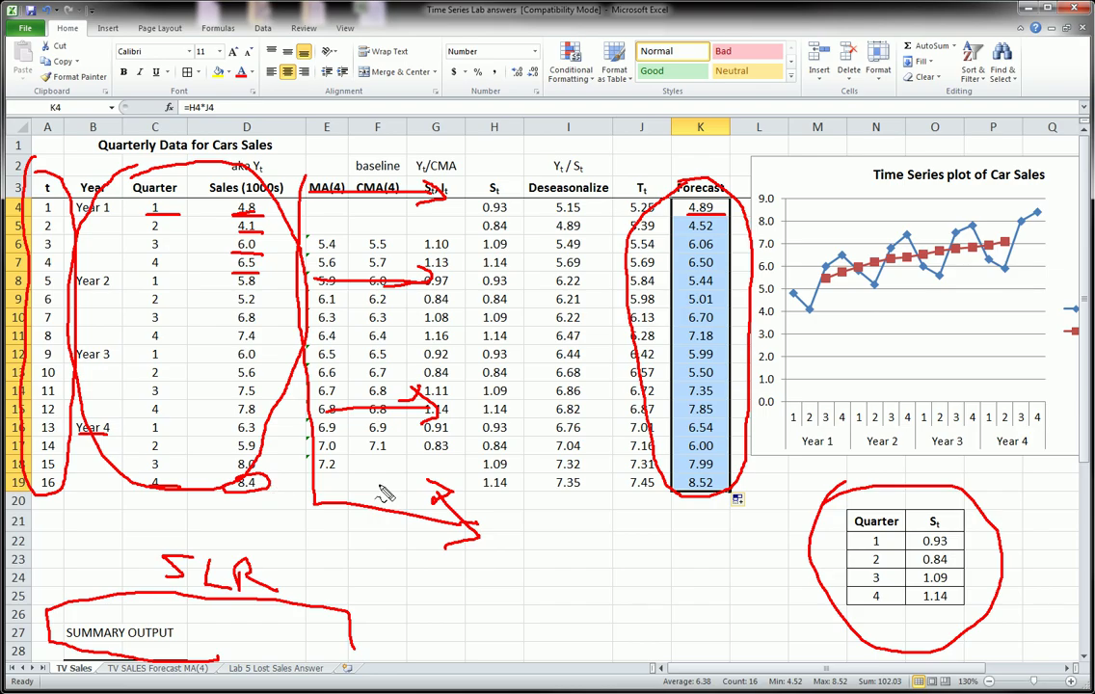
{"action": "mouse_move", "coordinate": [683, 473]}
{"action": "left_mouse_down"}
{"action": "mouse_move", "coordinate": [718, 470]}
{"action": "mouse_move", "coordinate": [686, 475]}
{"action": "mouse_move", "coordinate": [693, 493]}
{"action": "mouse_move", "coordinate": [713, 492]}
{"action": "left_mouse_up"}
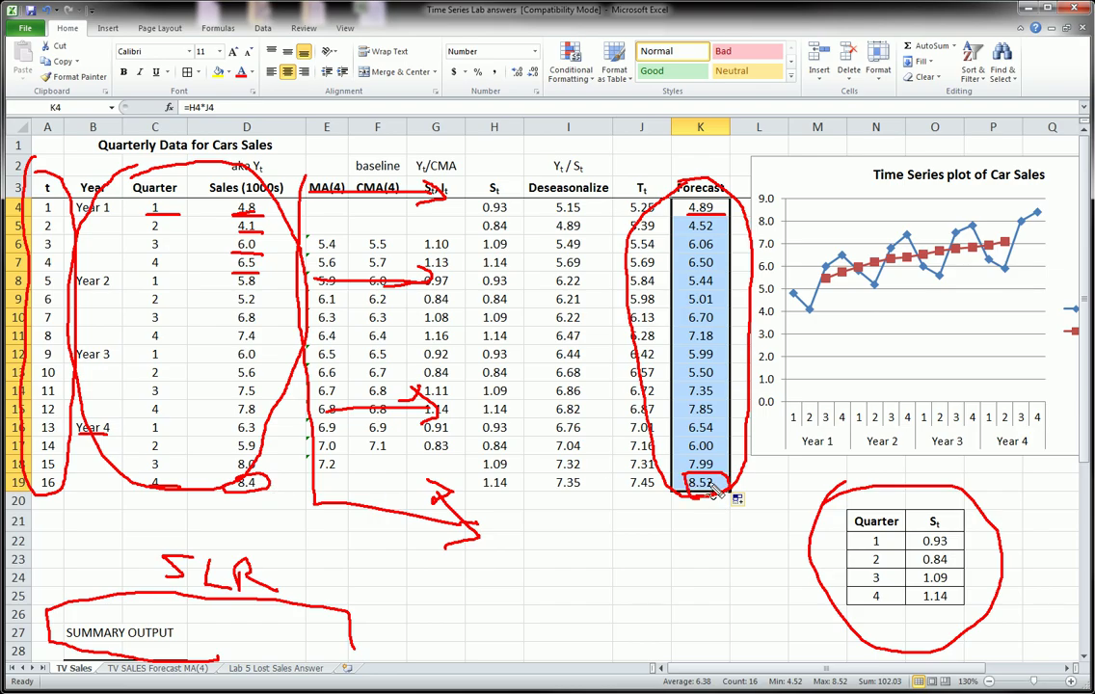
{"action": "mouse_move", "coordinate": [308, 224]}
{"action": "left_mouse_down"}
{"action": "mouse_move", "coordinate": [374, 225]}
{"action": "mouse_move", "coordinate": [358, 233]}
{"action": "left_mouse_up"}
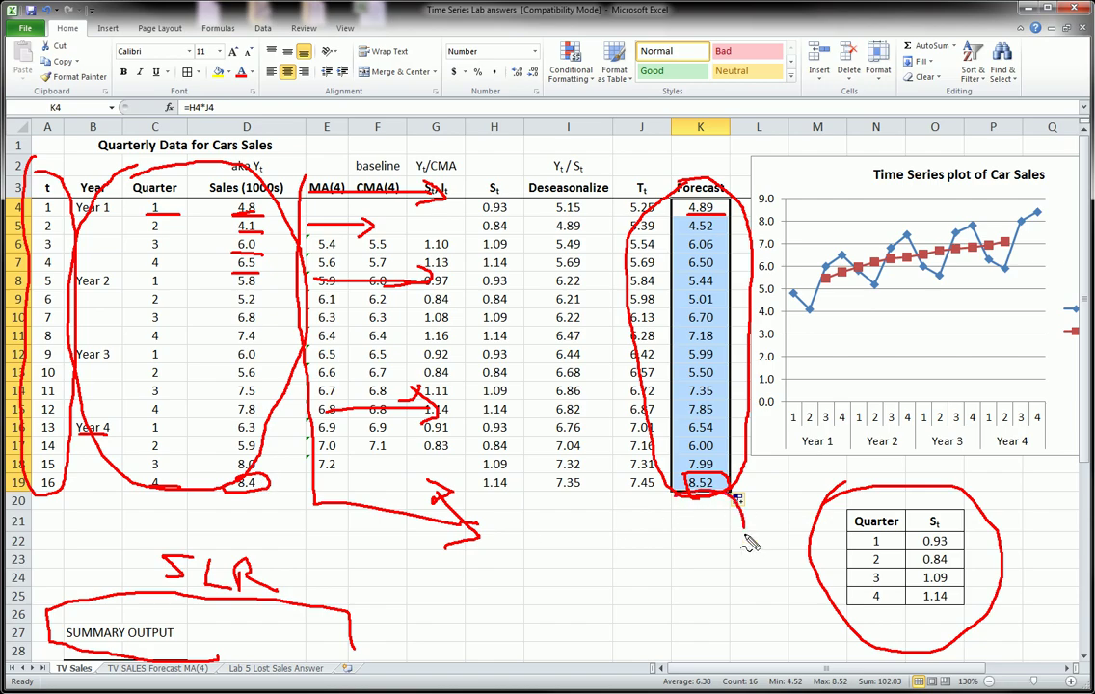
{"action": "mouse_move", "coordinate": [732, 499]}
{"action": "left_mouse_down"}
{"action": "mouse_move", "coordinate": [692, 587]}
{"action": "mouse_move", "coordinate": [655, 542]}
{"action": "mouse_move", "coordinate": [679, 516]}
{"action": "left_mouse_up"}
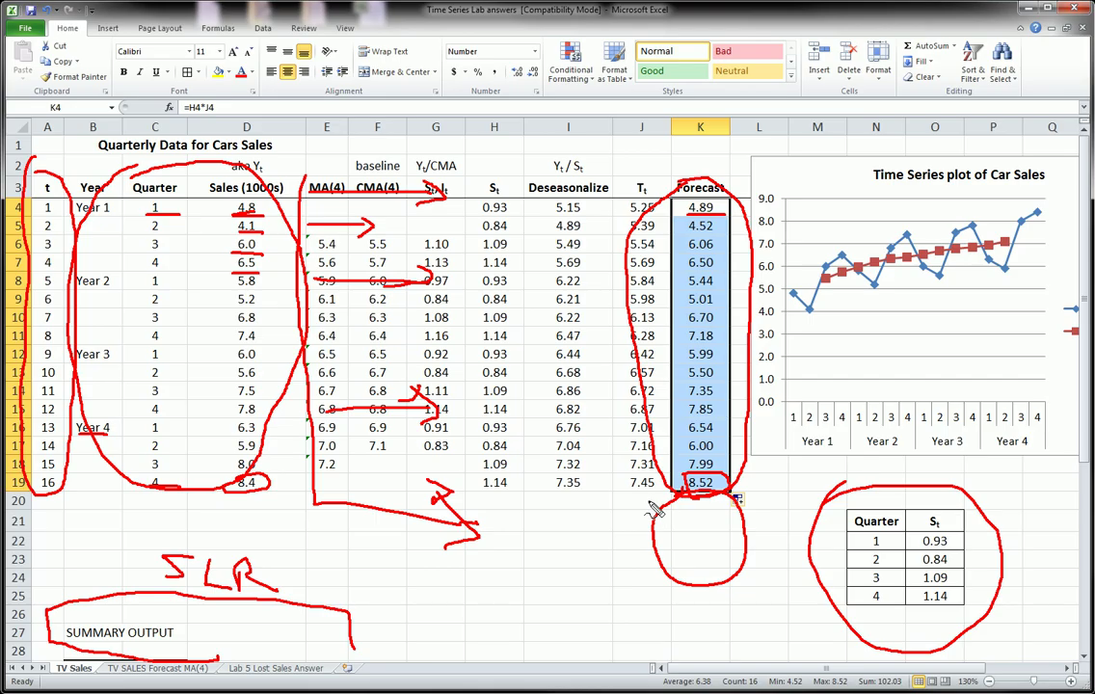
{"action": "key", "text": "Escape"}
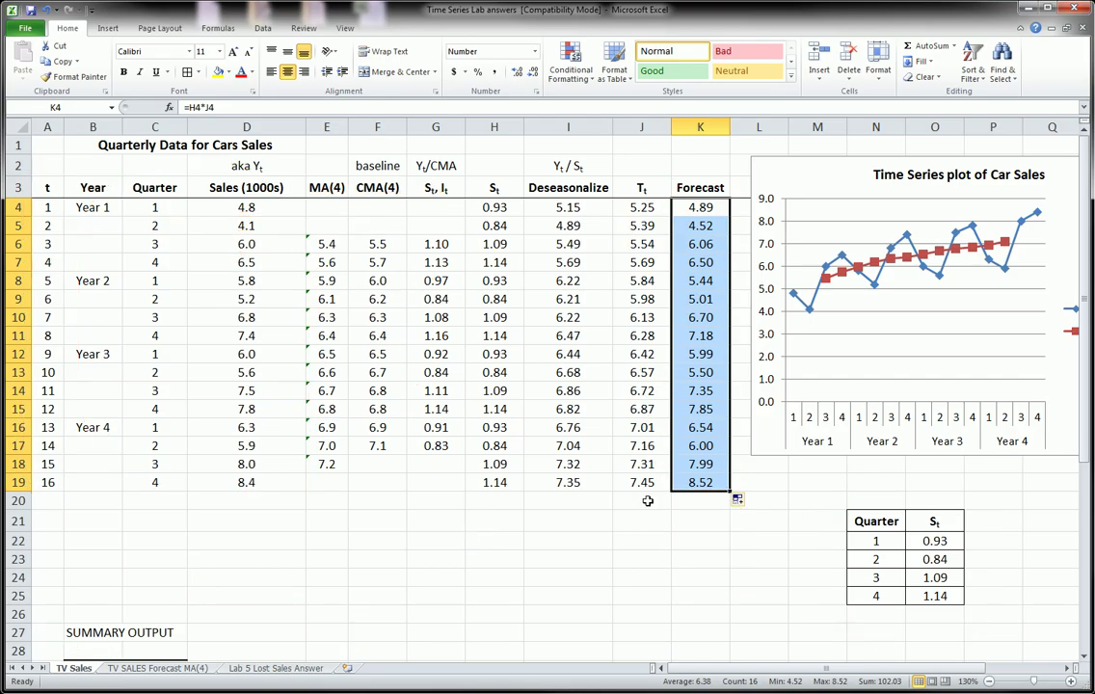
{"action": "left_click", "coordinate": [58, 489]}
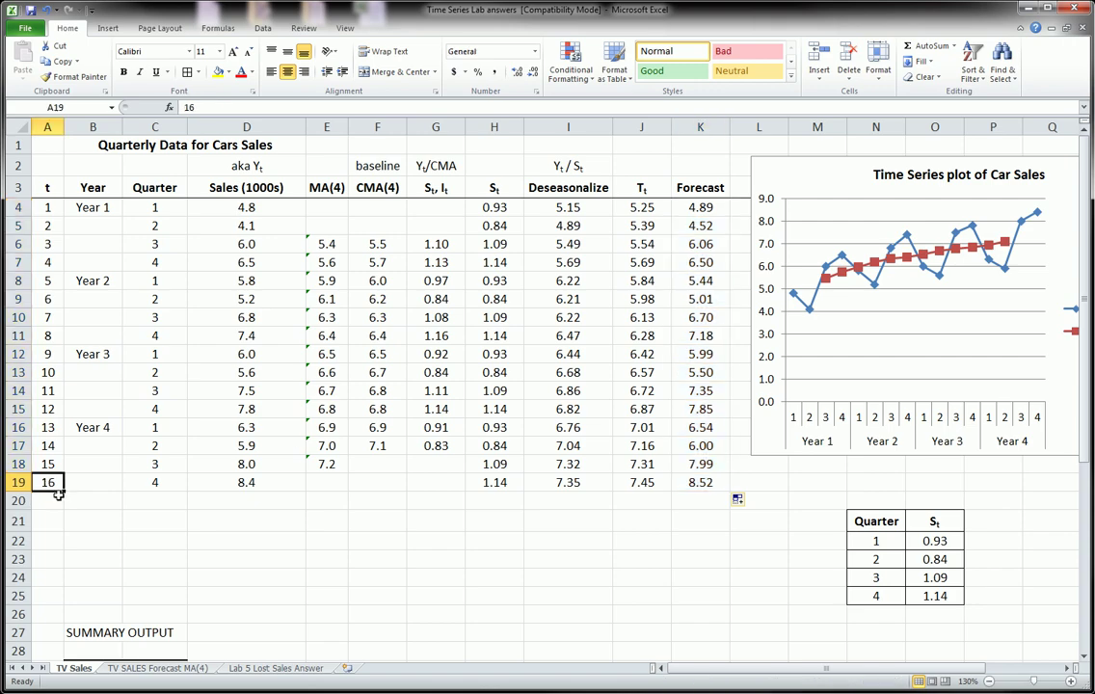
{"action": "left_click_drag", "start_coordinate": [48, 482], "coordinate": [280, 481]}
{"action": "left_click_drag", "start_coordinate": [38, 500], "coordinate": [701, 553]}
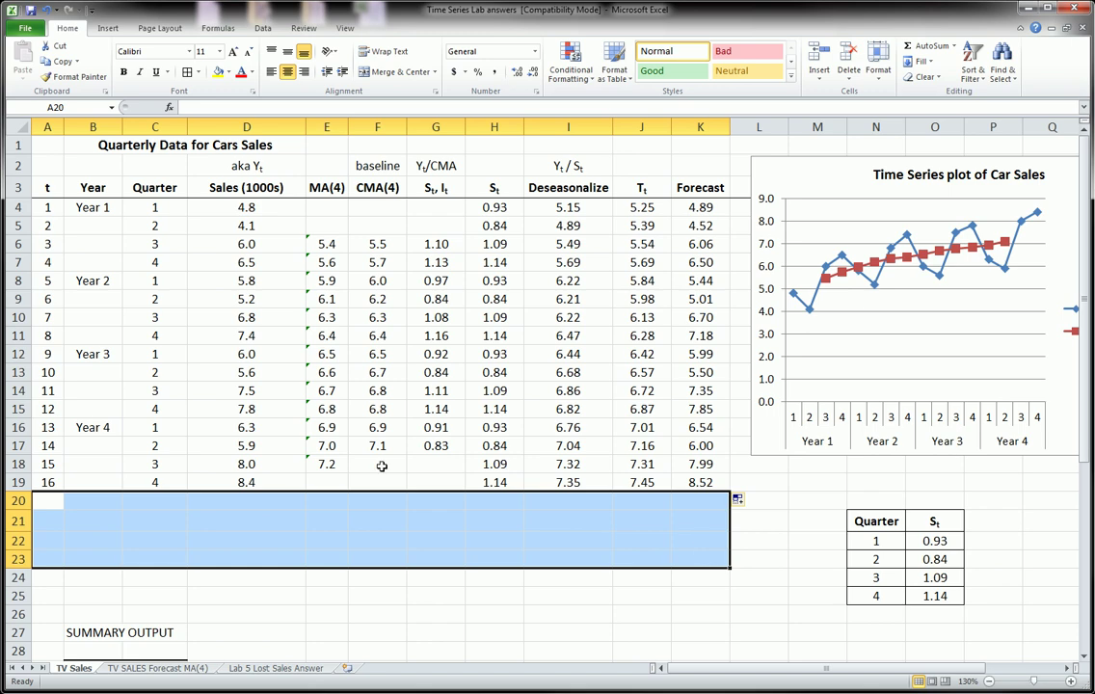
{"action": "left_click", "coordinate": [74, 496]}
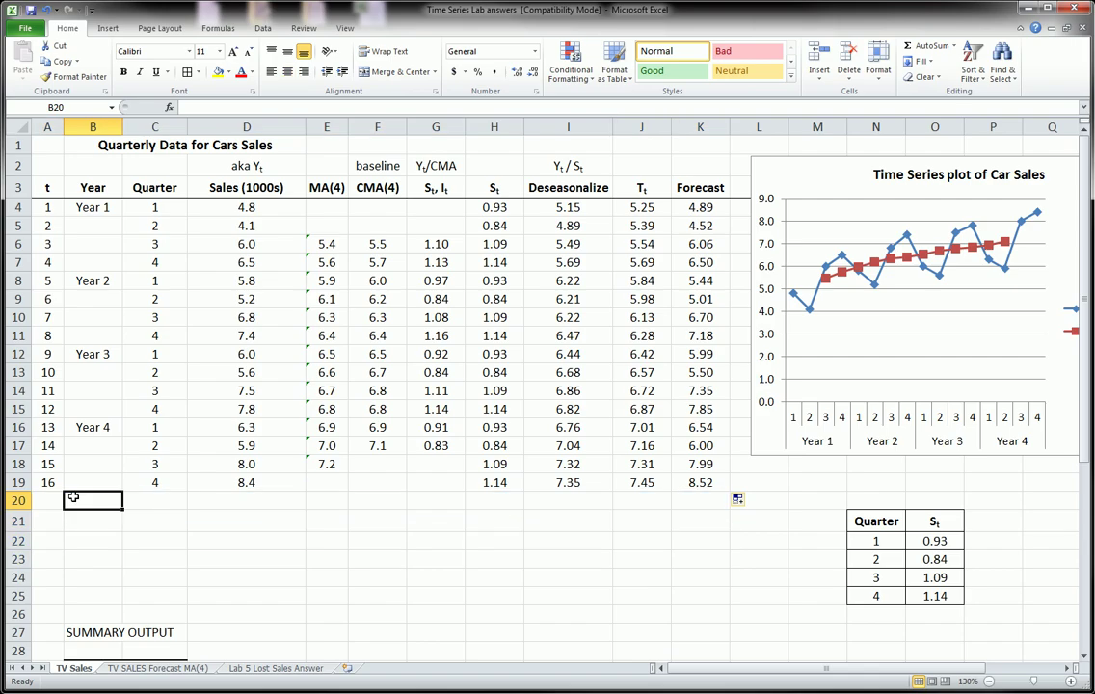
{"action": "type", "text": "Y"}
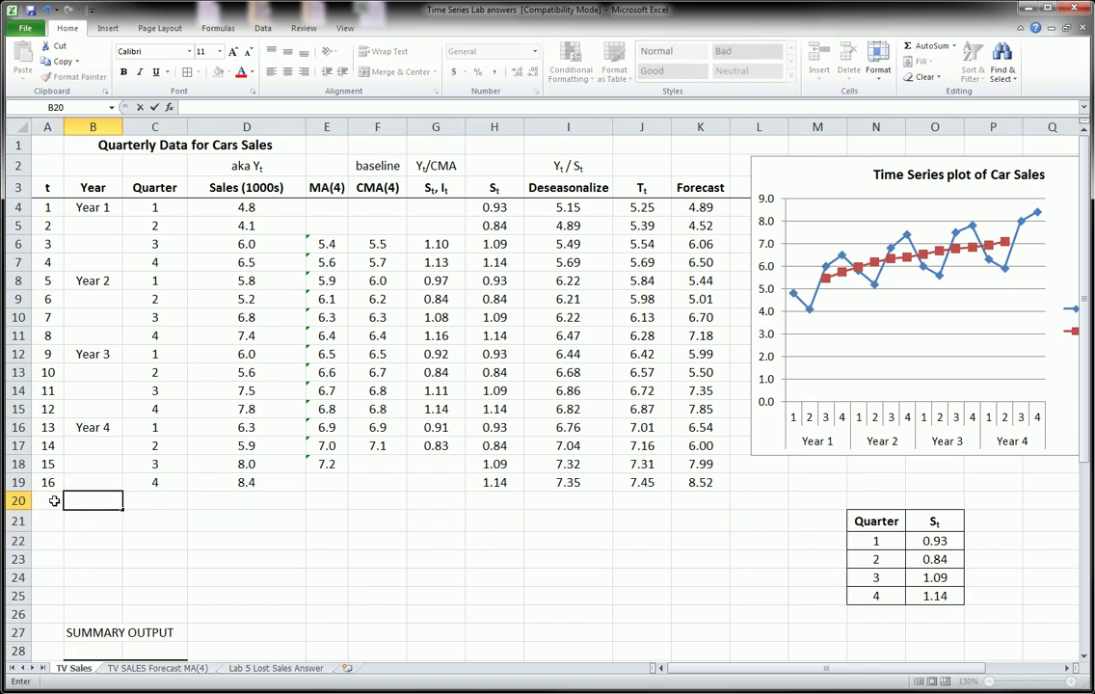
Step: Shade the empty block A20:K23 below the data with a light green fill to set it apart from the historical rows
{"action": "left_click_drag", "start_coordinate": [55, 500], "coordinate": [681, 552]}
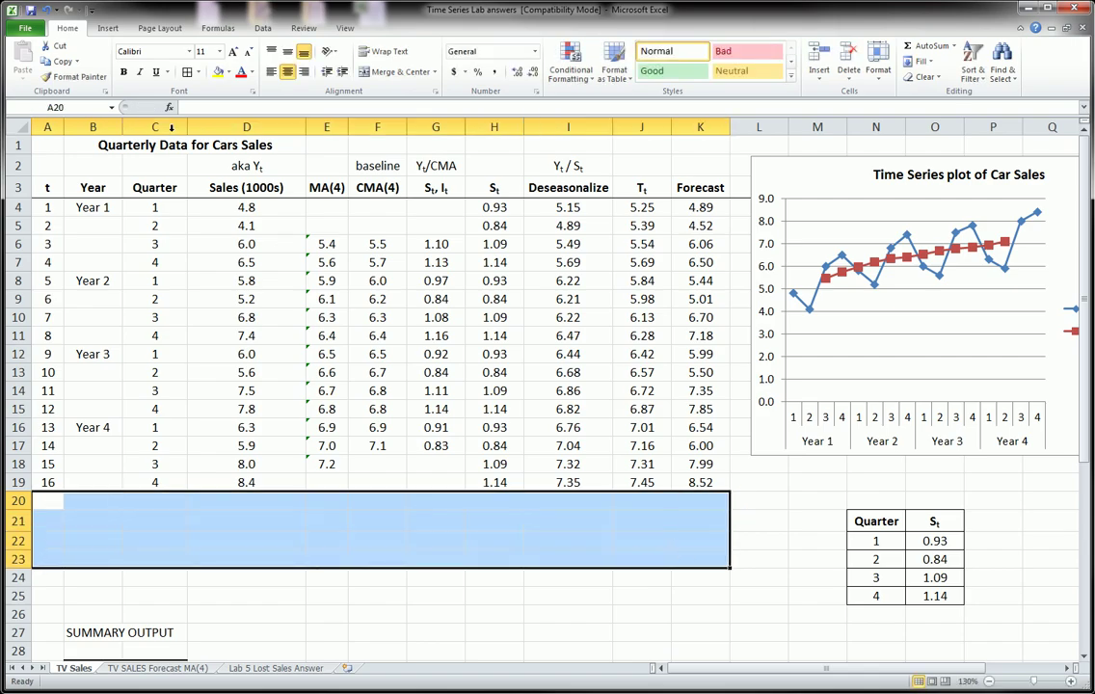
{"action": "left_click", "coordinate": [228, 73]}
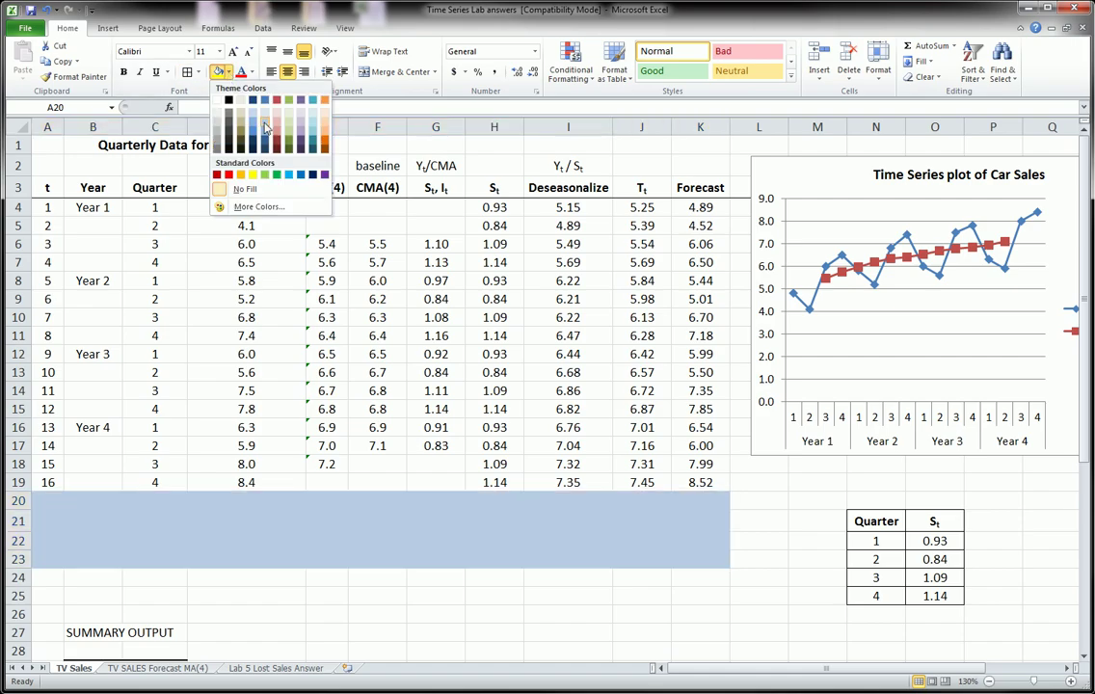
{"action": "left_click", "coordinate": [294, 128]}
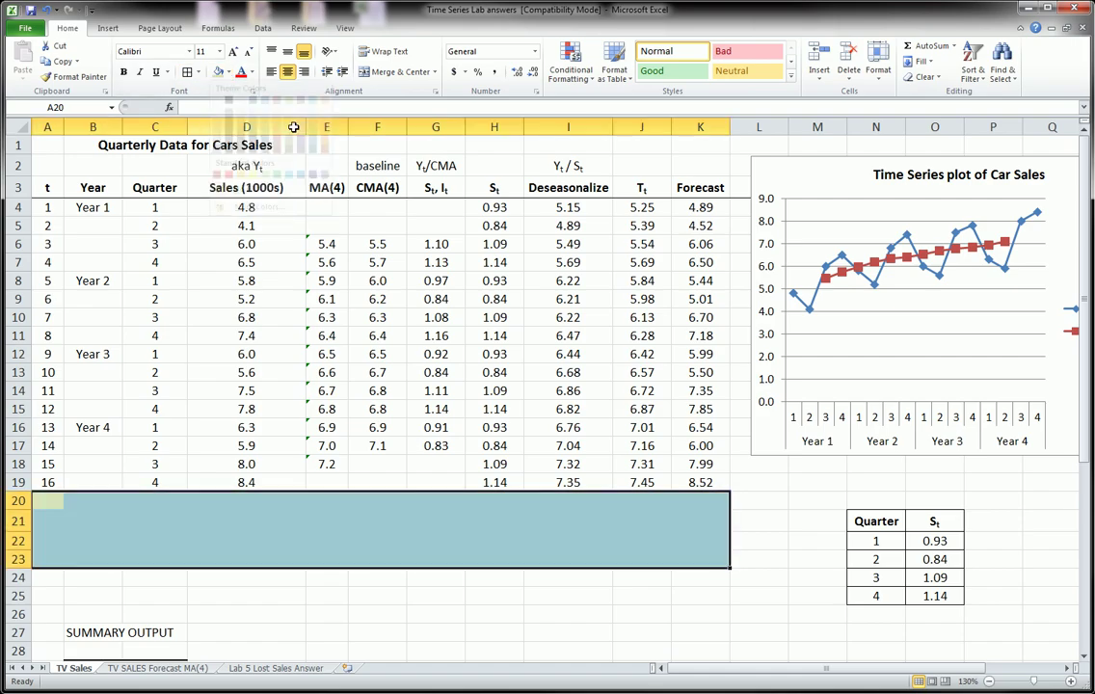
{"action": "left_click", "coordinate": [496, 545]}
{"action": "left_click", "coordinate": [67, 499]}
{"action": "left_click_drag", "start_coordinate": [67, 498], "coordinate": [694, 552]}
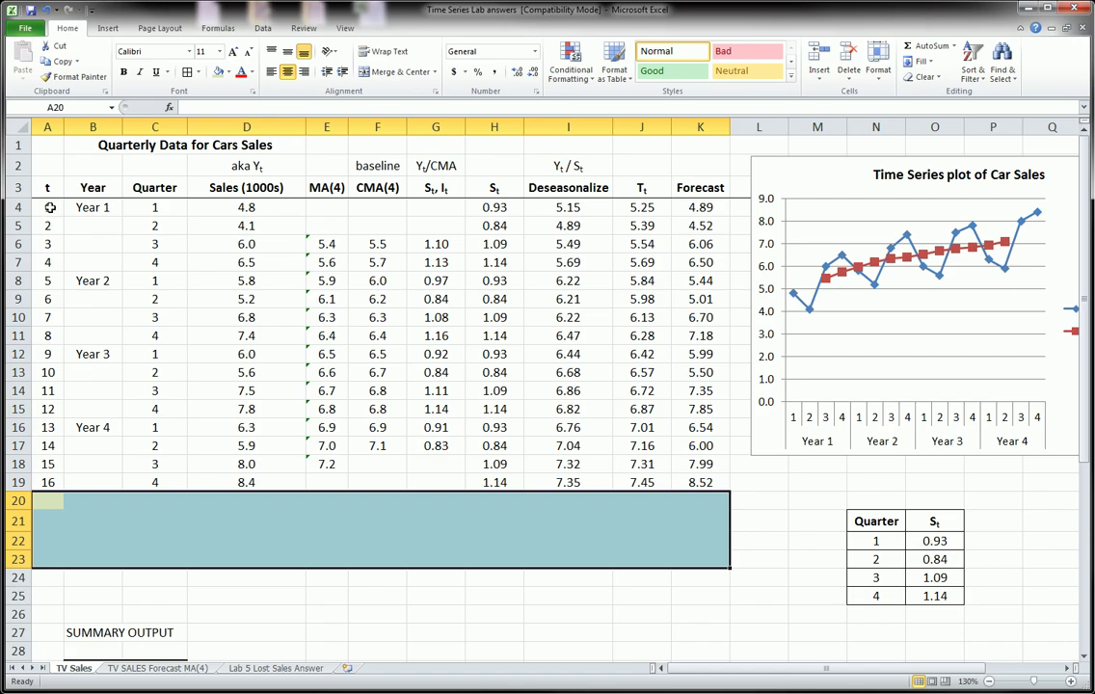
{"action": "left_click_drag", "start_coordinate": [51, 207], "coordinate": [690, 481]}
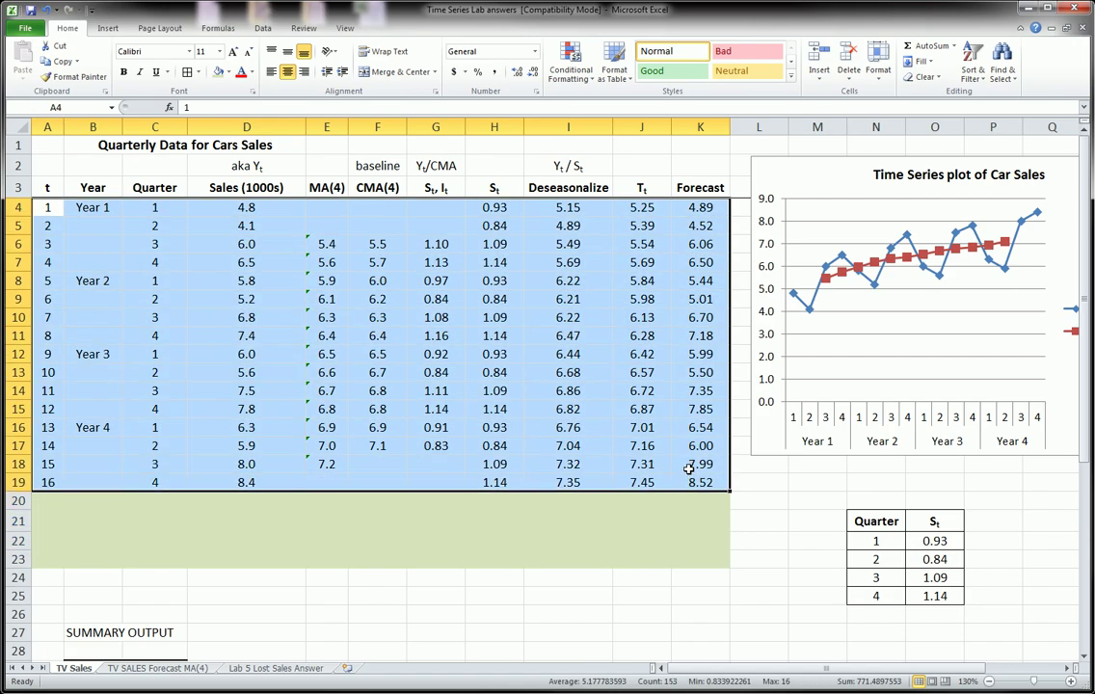
Step: Enter the label Year 5 in B20 and centre the contents of A20:K23
{"action": "left_click", "coordinate": [92, 500]}
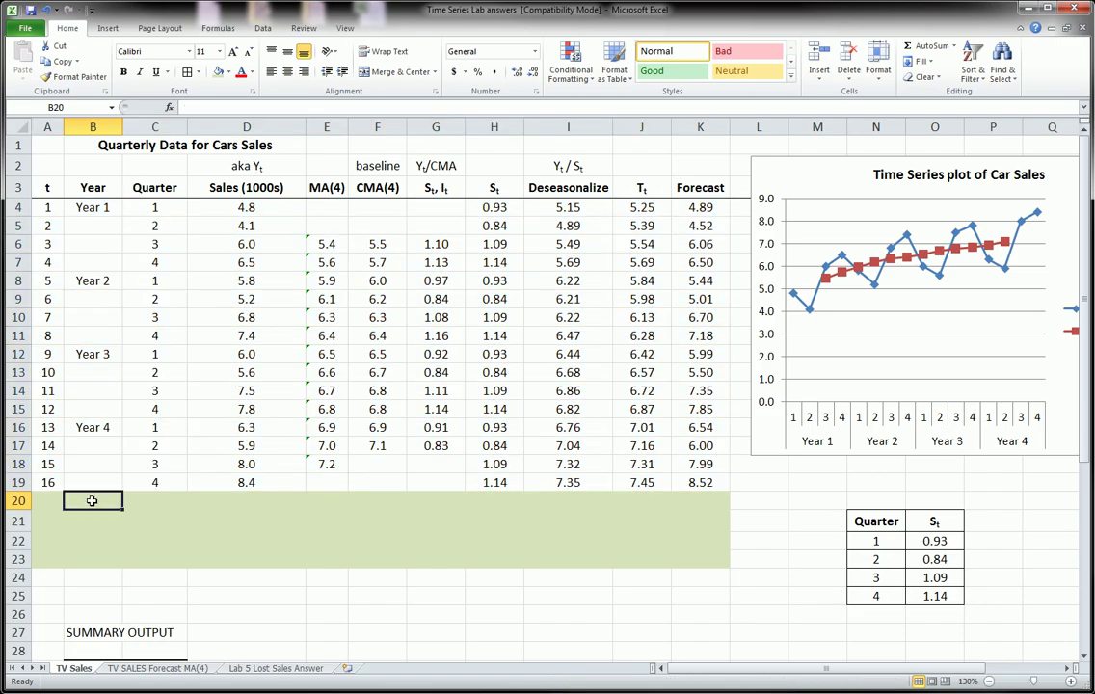
{"action": "type", "text": "Year 5"}
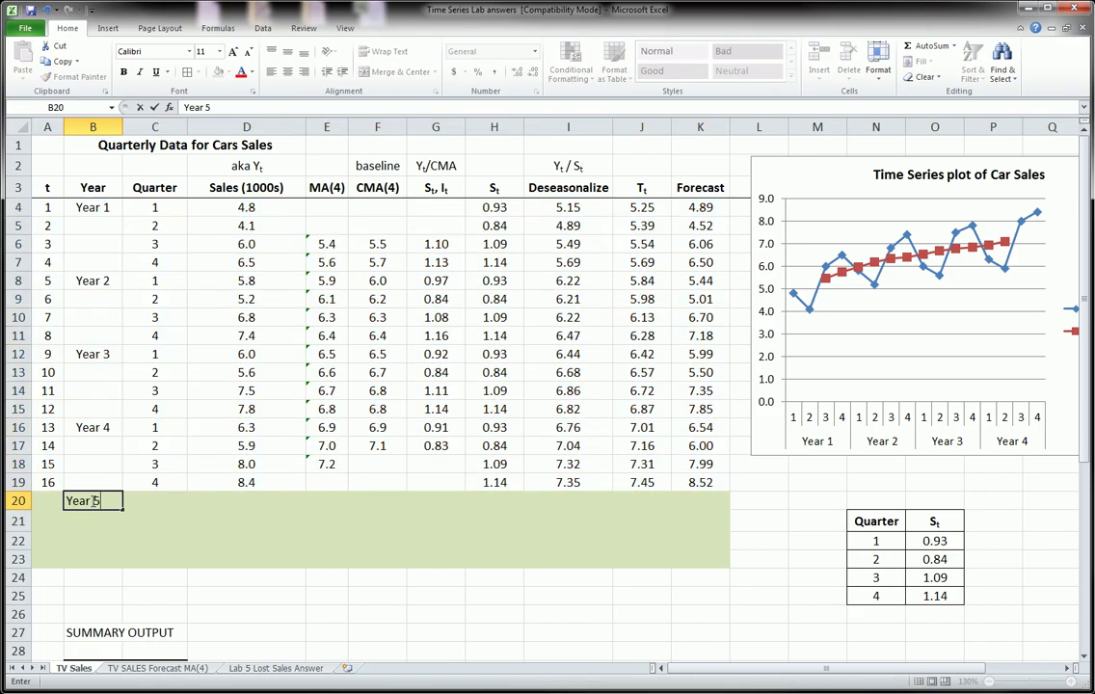
{"action": "key", "text": "Return"}
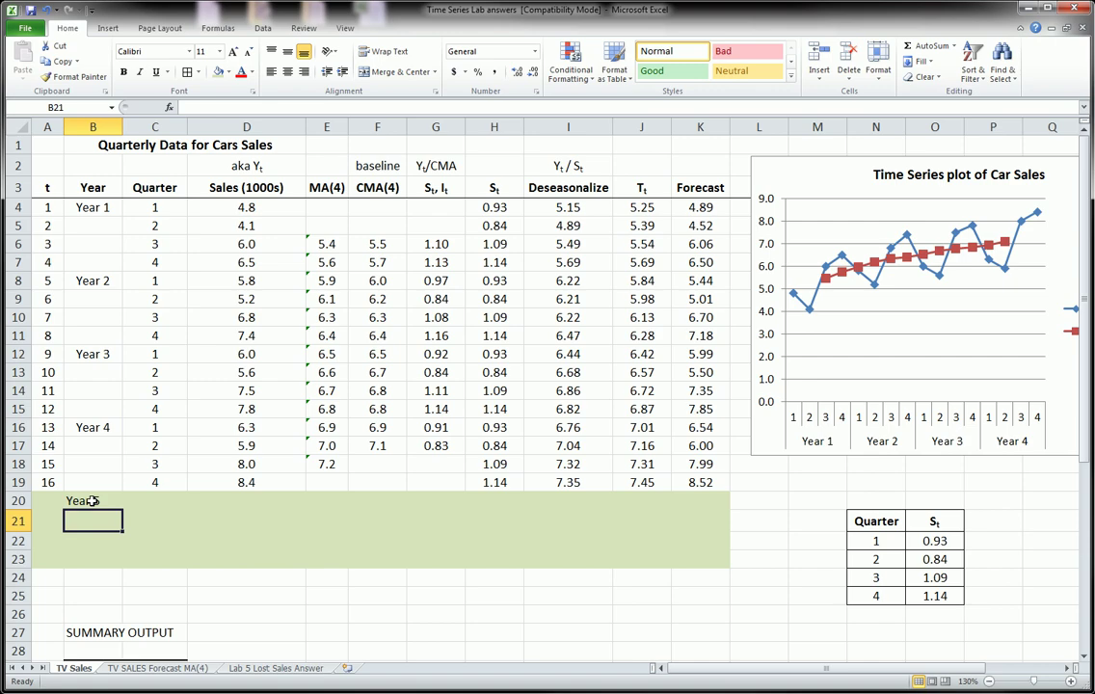
{"action": "left_click_drag", "start_coordinate": [51, 500], "coordinate": [711, 557]}
{"action": "left_click", "coordinate": [289, 75]}
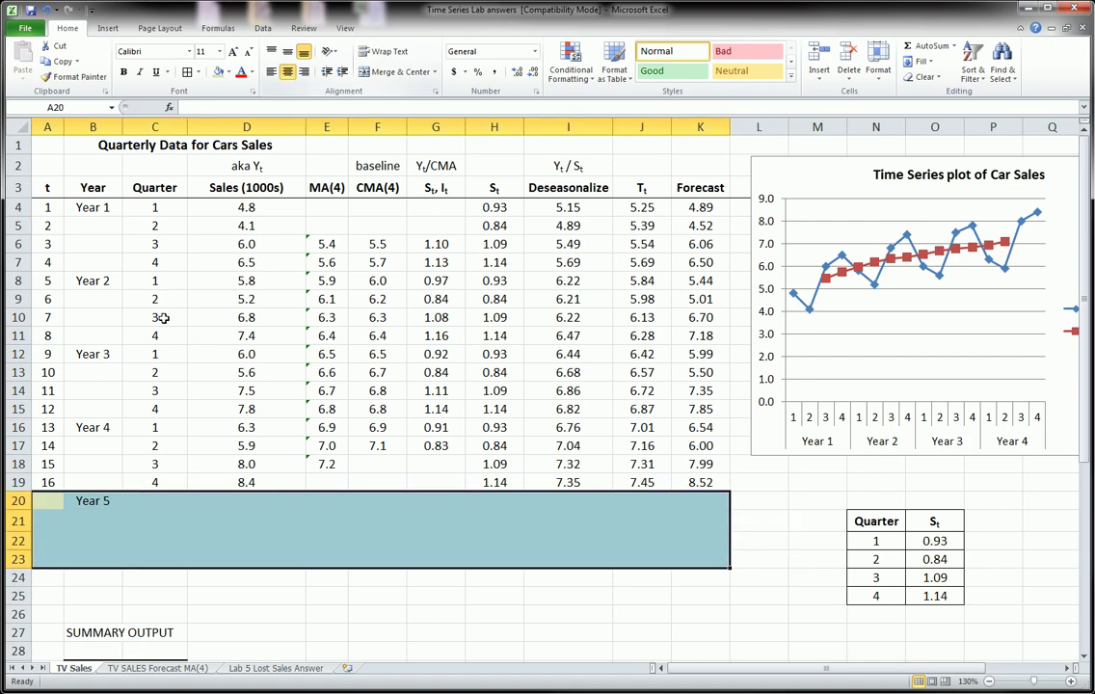
Step: Enter the quarter numbers 1, 2, 3 and 4 in C20:C23 for Year 5
{"action": "left_click", "coordinate": [153, 495]}
{"action": "type", "text": "1"}
{"action": "key", "text": "Return"}
{"action": "type", "text": "2"}
{"action": "key", "text": "Return"}
{"action": "type", "text": "3"}
{"action": "key", "text": "Return"}
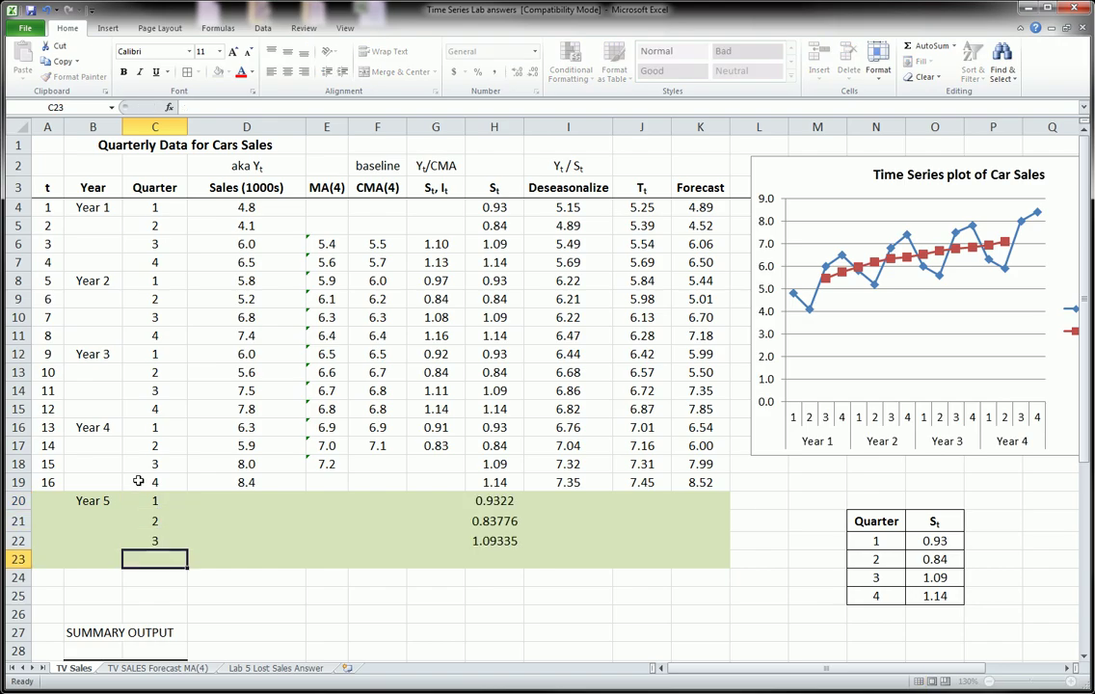
{"action": "type", "text": "4"}
{"action": "key", "text": "Return"}
Step: Try to extend the t series from A19 down to A23 without copying the formatting
{"action": "left_click", "coordinate": [59, 489]}
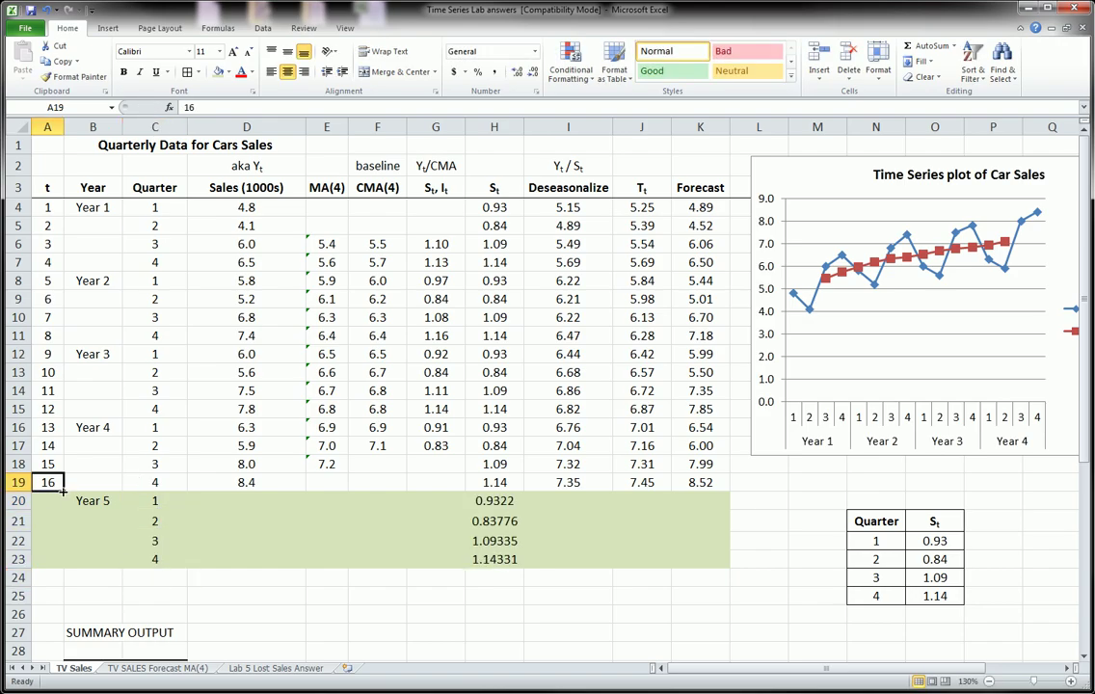
{"action": "left_click_drag", "start_coordinate": [62, 492], "coordinate": [72, 578]}
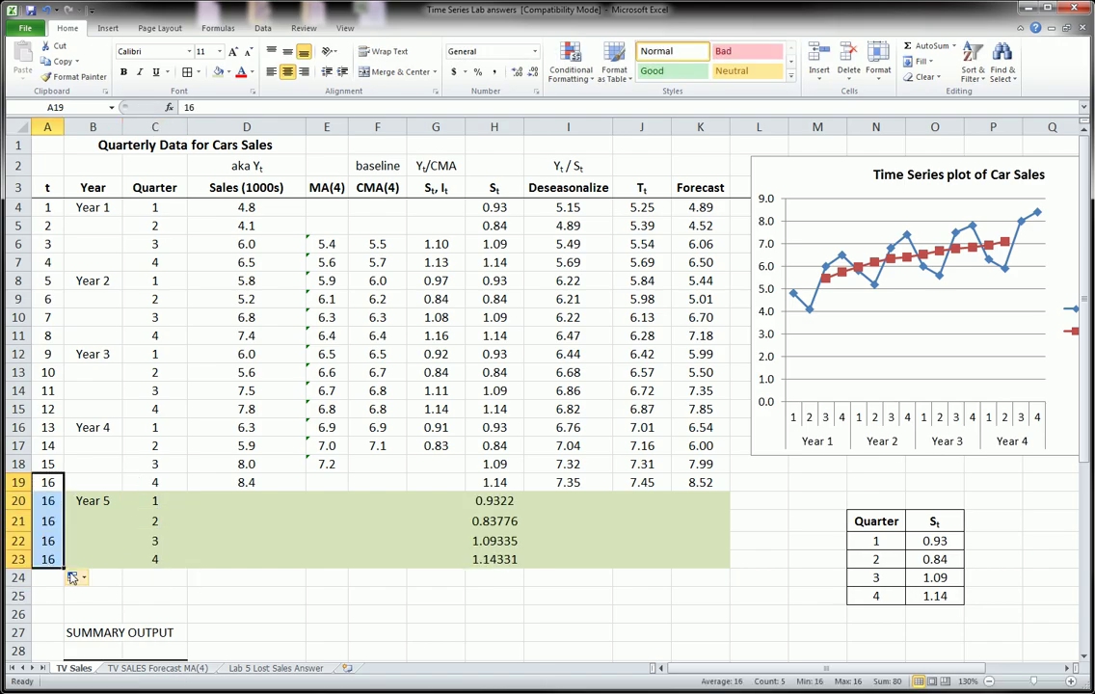
{"action": "key", "text": "ctrl+z"}
{"action": "left_click_drag", "start_coordinate": [63, 492], "coordinate": [76, 576]}
{"action": "left_click", "coordinate": [76, 576]}
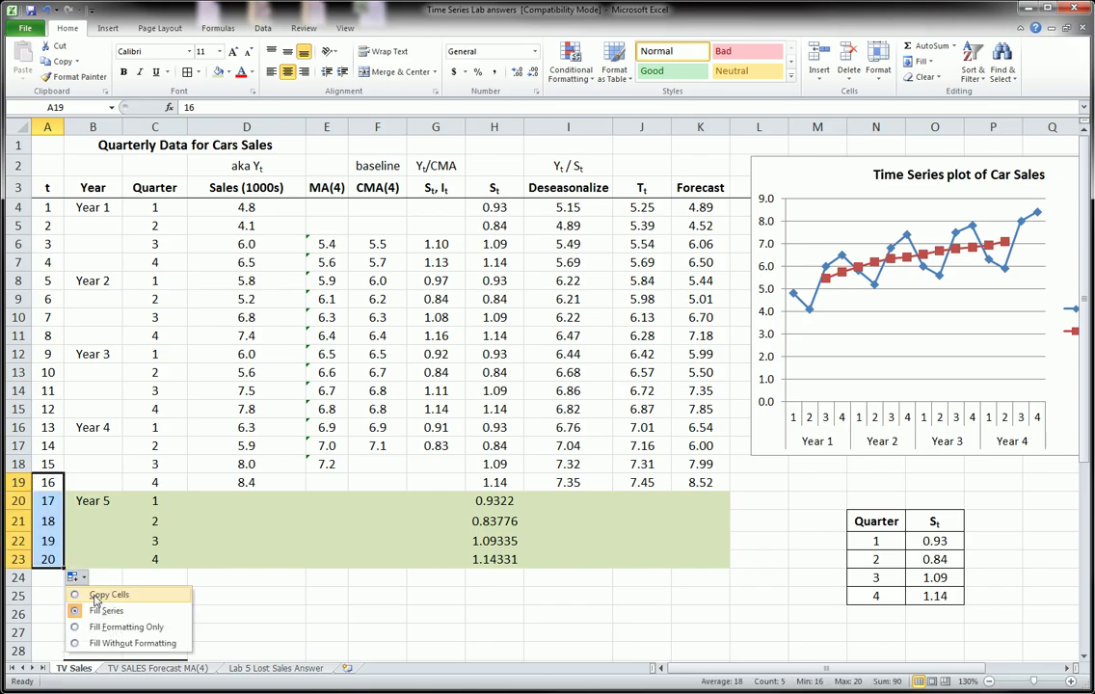
{"action": "left_click", "coordinate": [125, 643]}
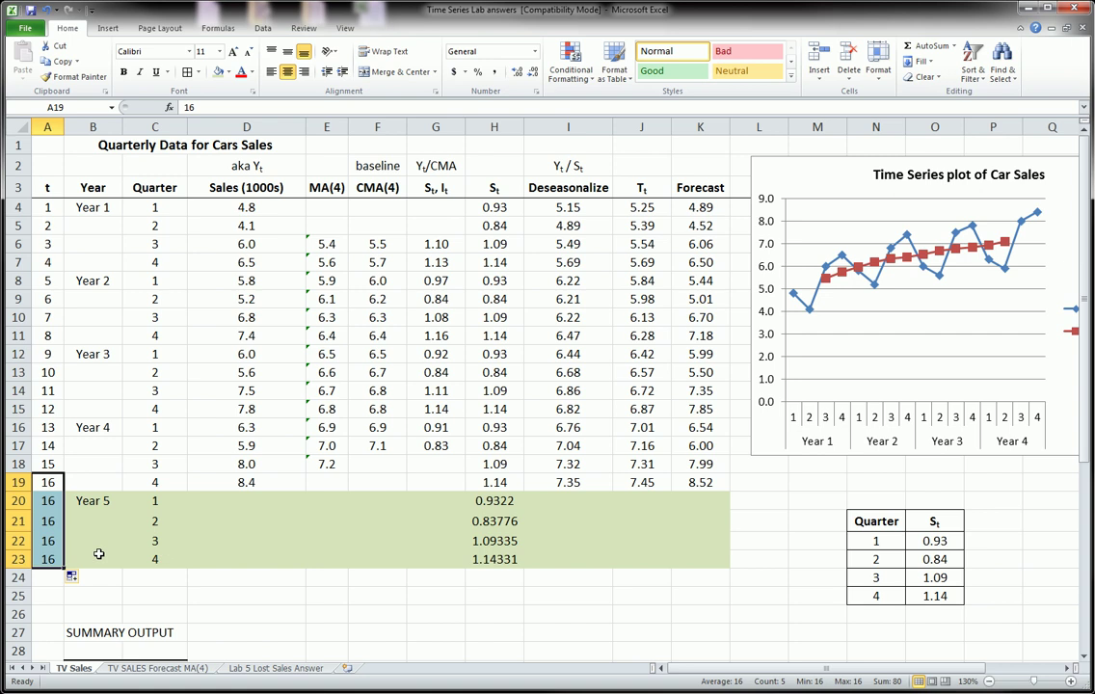
Step: Enter the t values 17, 18, 19 and 20 in A20:A23
{"action": "left_click", "coordinate": [47, 503]}
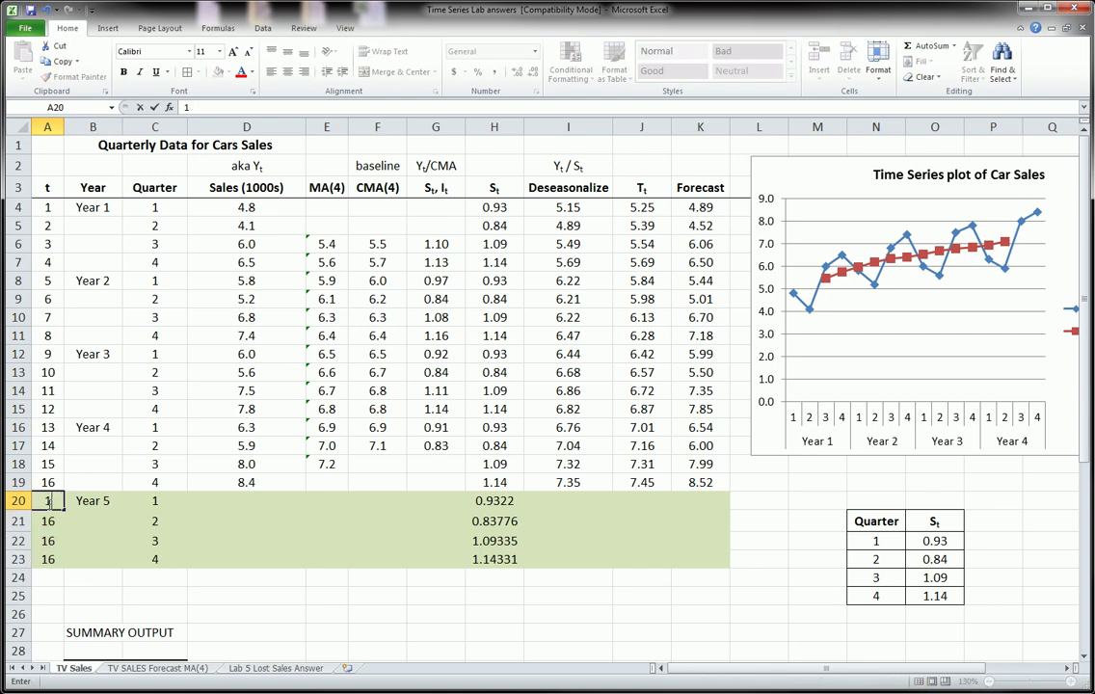
{"action": "type", "text": "17"}
{"action": "key", "text": "Return"}
{"action": "type", "text": "18"}
{"action": "key", "text": "Return"}
{"action": "type", "text": "19"}
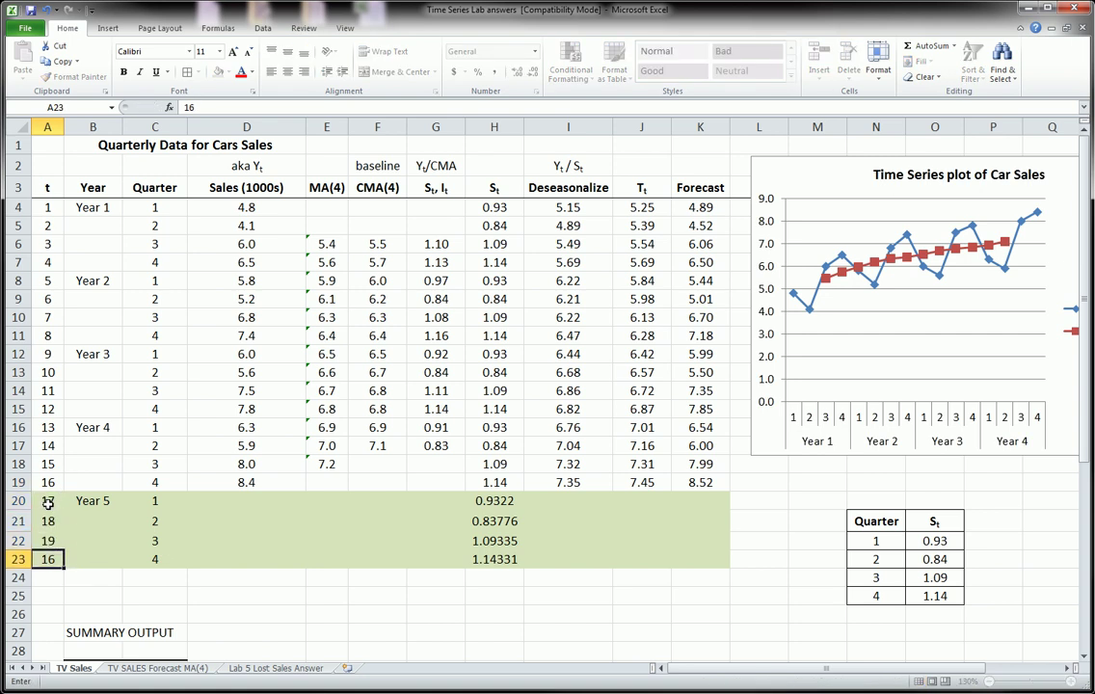
{"action": "key", "text": "Return"}
{"action": "type", "text": "20"}
{"action": "key", "text": "Return"}
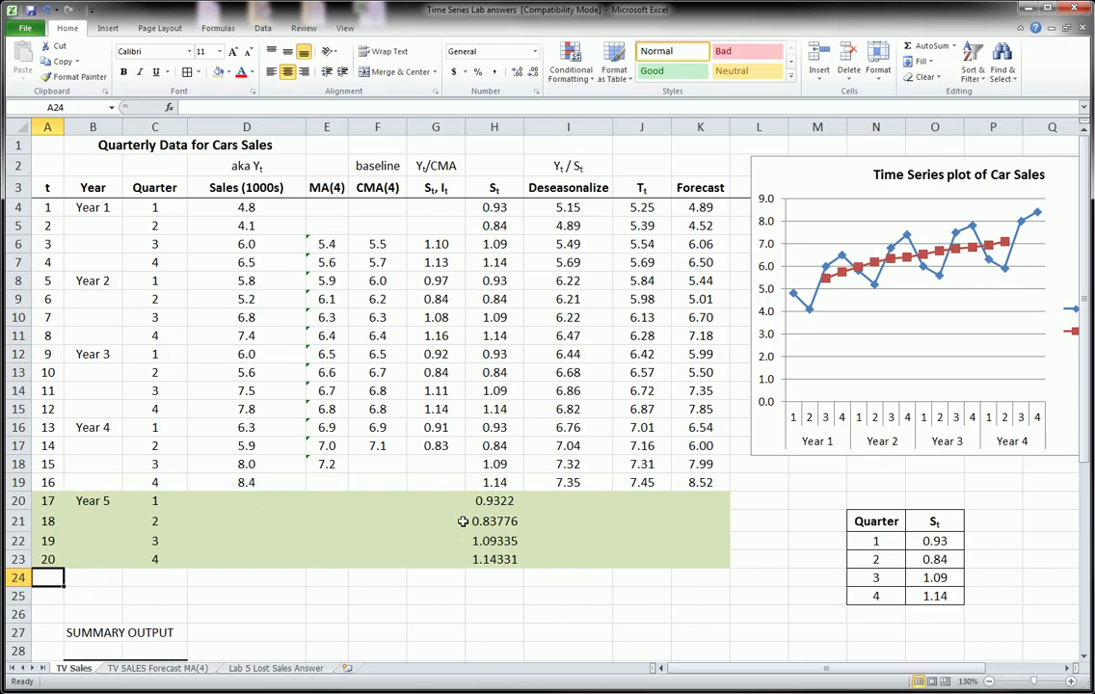
Step: Format the Year 5 seasonal indices in H20:H23 to two decimal places
{"action": "left_click", "coordinate": [507, 503]}
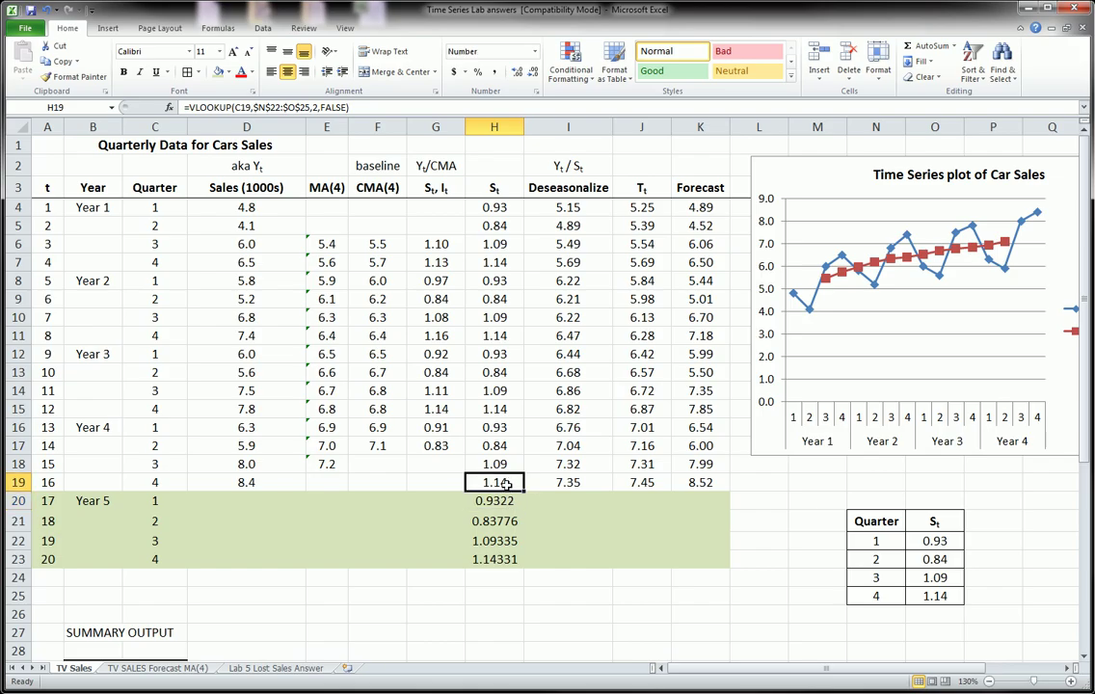
{"action": "left_click_drag", "start_coordinate": [511, 502], "coordinate": [511, 559]}
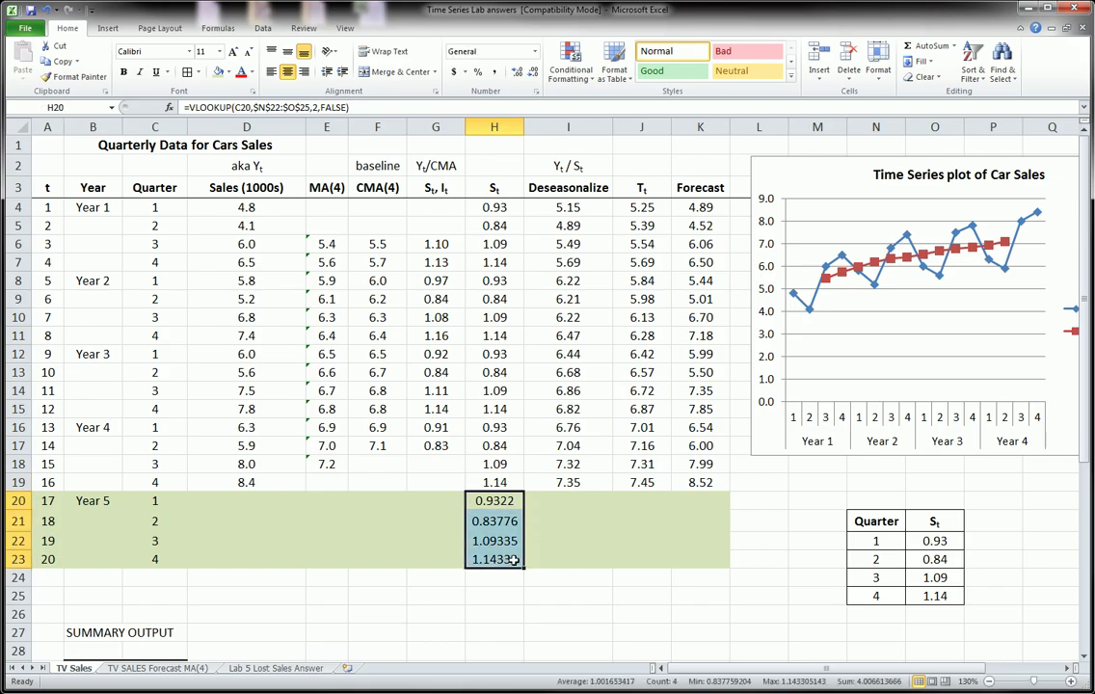
{"action": "left_click", "coordinate": [517, 75]}
{"action": "left_click", "coordinate": [516, 75]}
{"action": "left_click", "coordinate": [517, 75]}
{"action": "left_click", "coordinate": [516, 75]}
{"action": "left_click", "coordinate": [516, 75]}
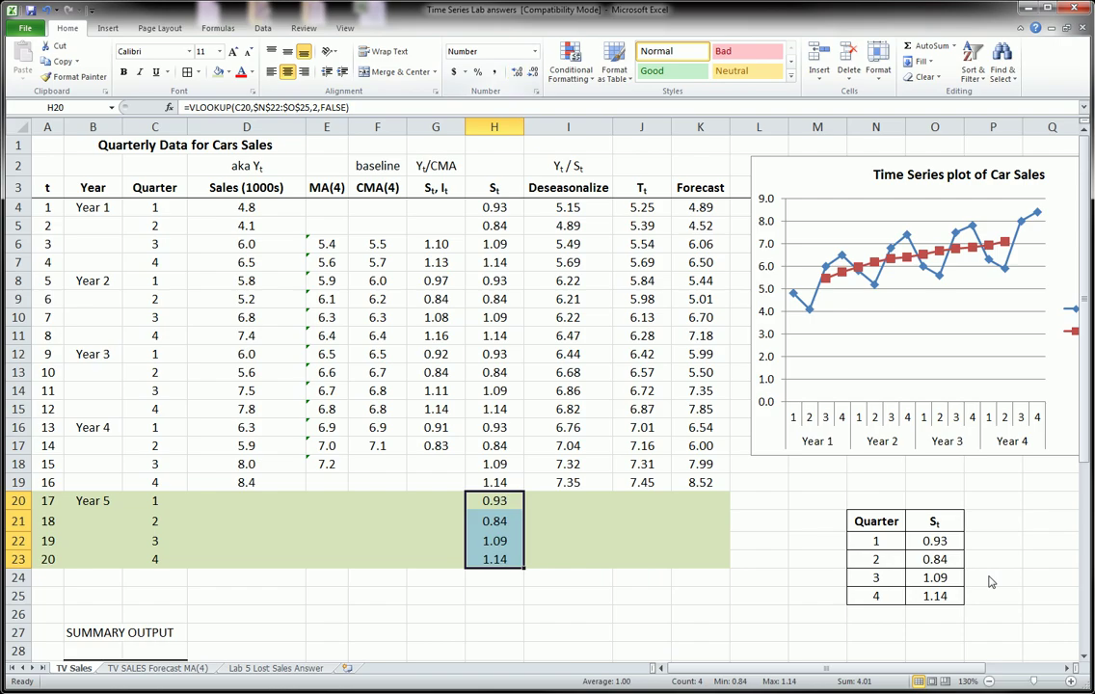
Step: Check the Year 5 quarters and their St values against the Quarter and St lookup table
{"action": "mouse_move", "coordinate": [834, 508]}
{"action": "left_mouse_down"}
{"action": "mouse_move", "coordinate": [1014, 587]}
{"action": "mouse_move", "coordinate": [851, 521]}
{"action": "mouse_move", "coordinate": [865, 503]}
{"action": "left_mouse_up"}
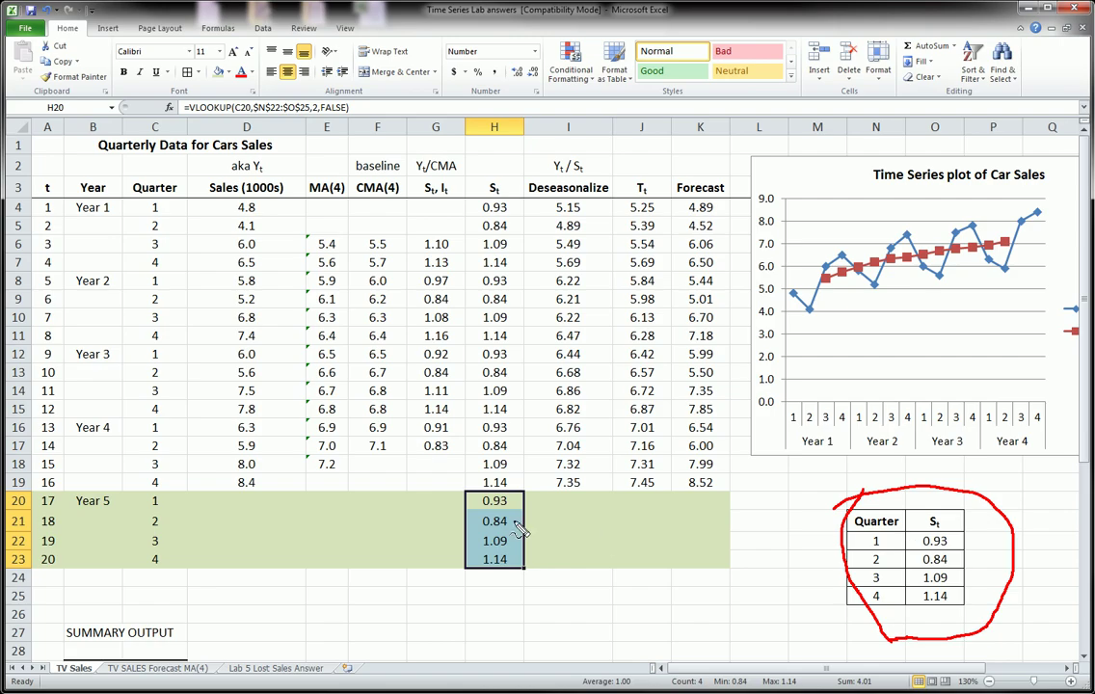
{"action": "mouse_move", "coordinate": [162, 500]}
{"action": "left_mouse_down"}
{"action": "mouse_move", "coordinate": [145, 505]}
{"action": "mouse_move", "coordinate": [166, 493]}
{"action": "left_mouse_up"}
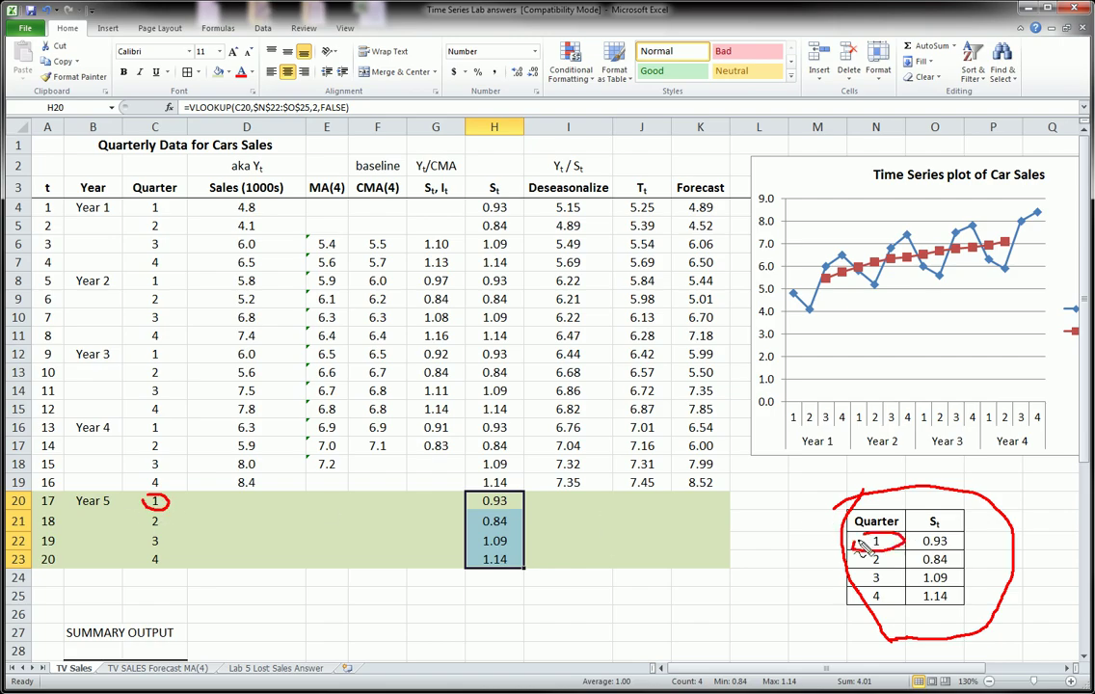
{"action": "left_click_drag", "start_coordinate": [852, 550], "coordinate": [894, 546]}
{"action": "mouse_move", "coordinate": [885, 586]}
{"action": "left_mouse_down"}
{"action": "mouse_move", "coordinate": [879, 604]}
{"action": "mouse_move", "coordinate": [962, 591]}
{"action": "left_mouse_up"}
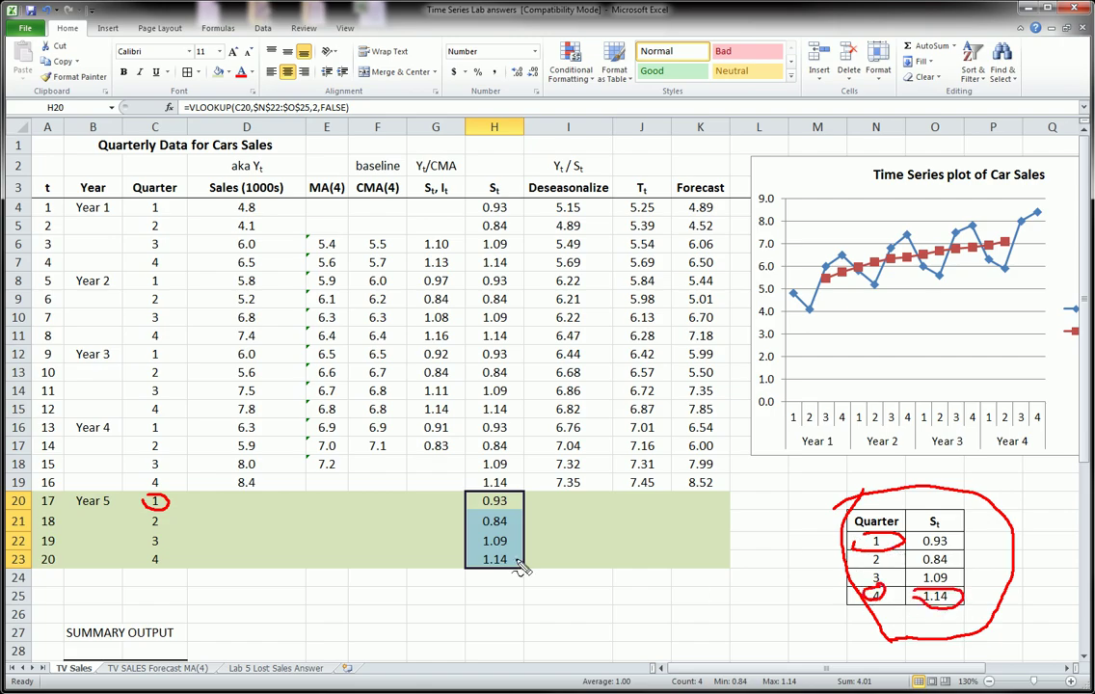
{"action": "left_click_drag", "start_coordinate": [146, 562], "coordinate": [144, 551]}
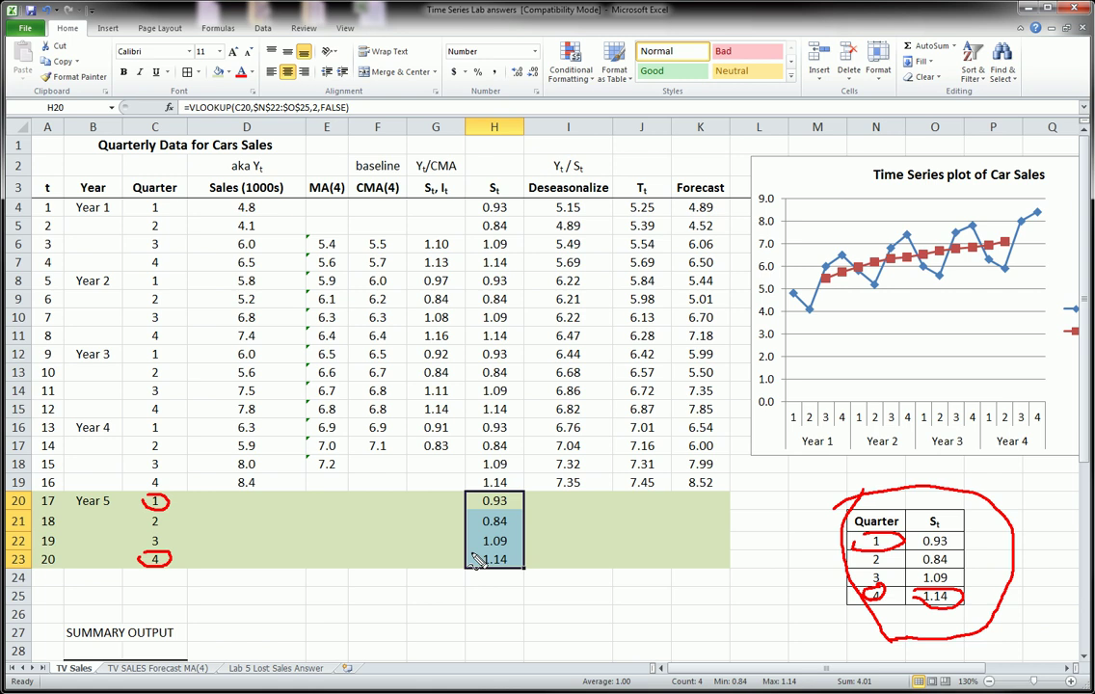
{"action": "mouse_move", "coordinate": [482, 551]}
{"action": "left_mouse_down"}
{"action": "mouse_move", "coordinate": [471, 561]}
{"action": "mouse_move", "coordinate": [491, 568]}
{"action": "left_mouse_up"}
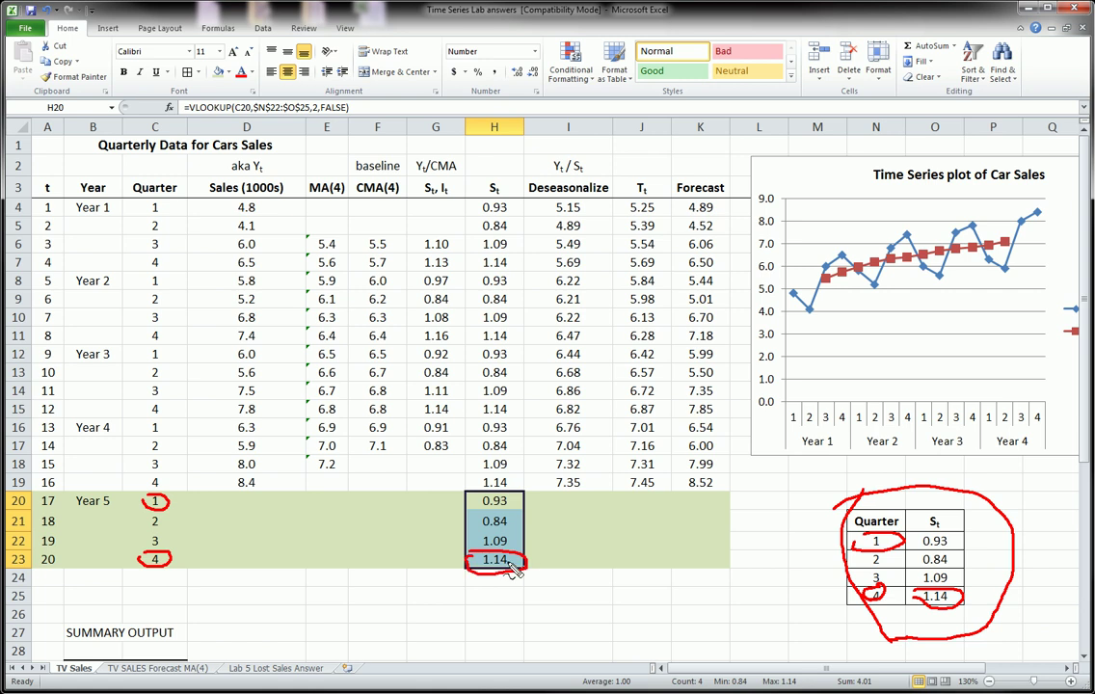
{"action": "key", "text": "Escape"}
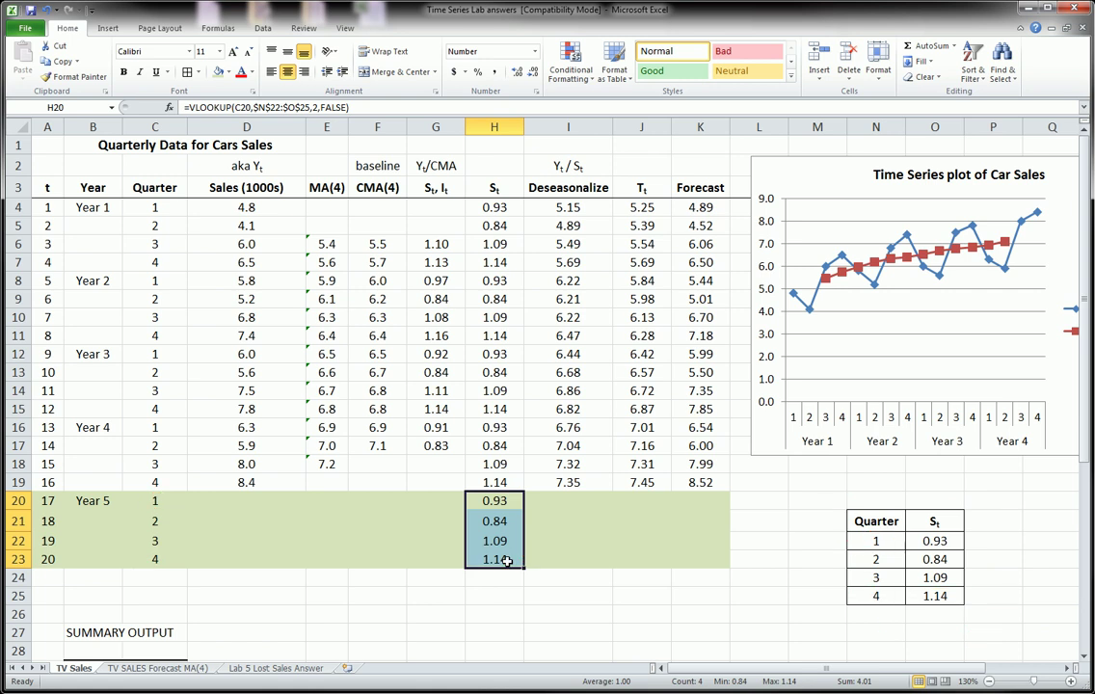
Step: Copy the Tt trend formula from J19 down to J23 without its formatting and show the values with two decimals
{"action": "left_click", "coordinate": [642, 481]}
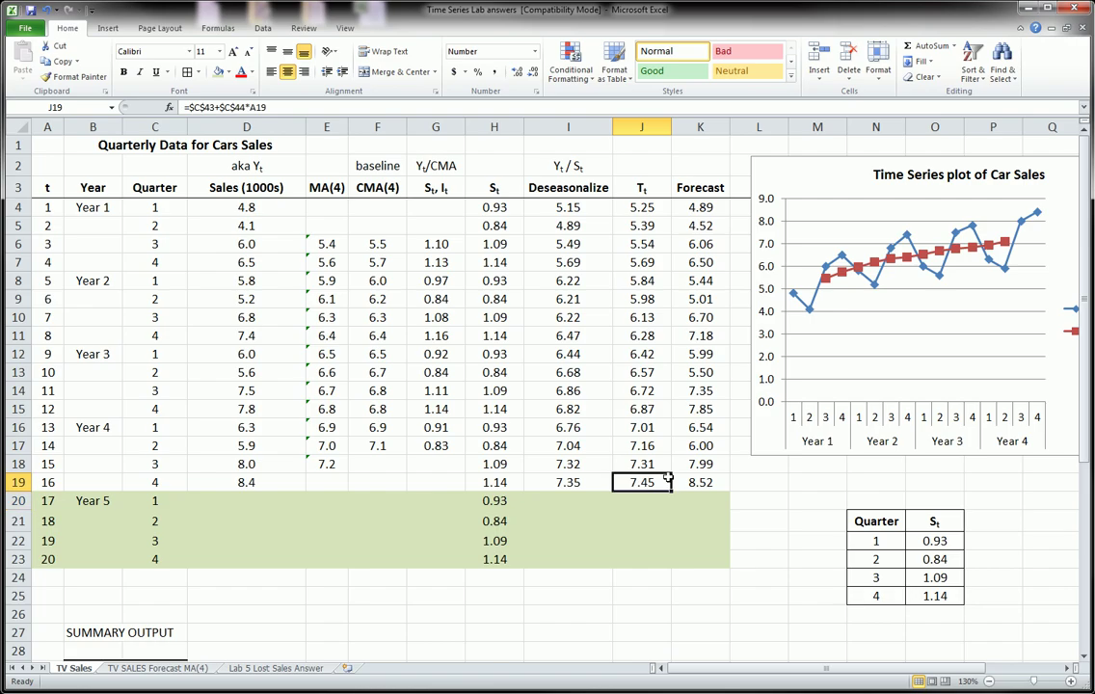
{"action": "left_click_drag", "start_coordinate": [669, 491], "coordinate": [665, 564]}
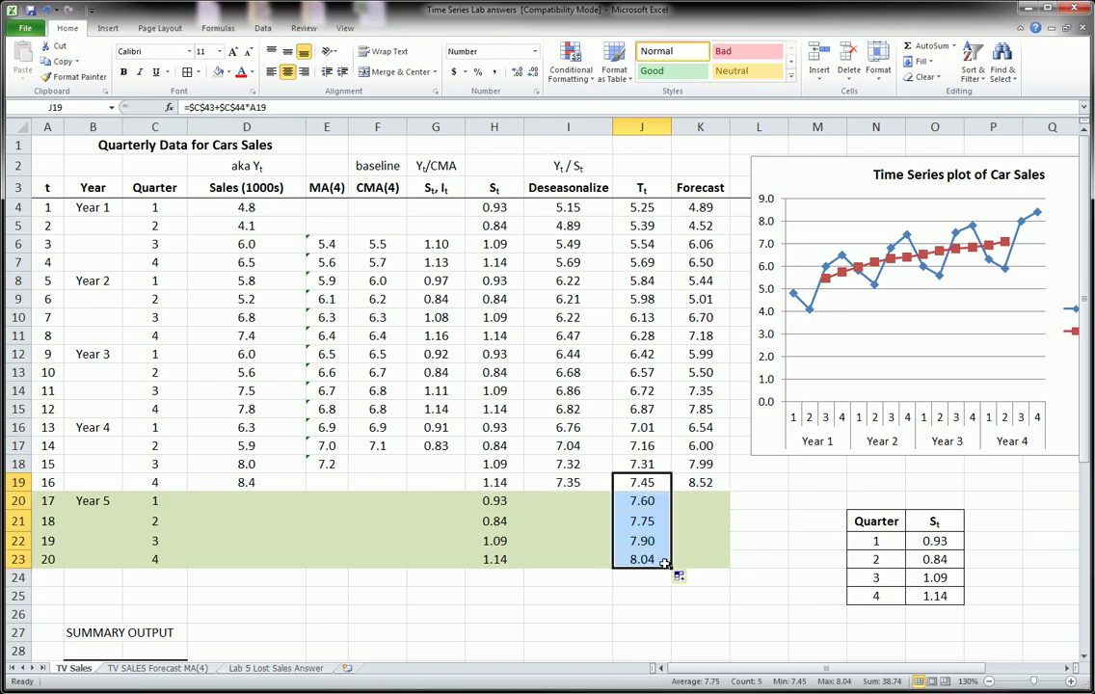
{"action": "left_click", "coordinate": [680, 577]}
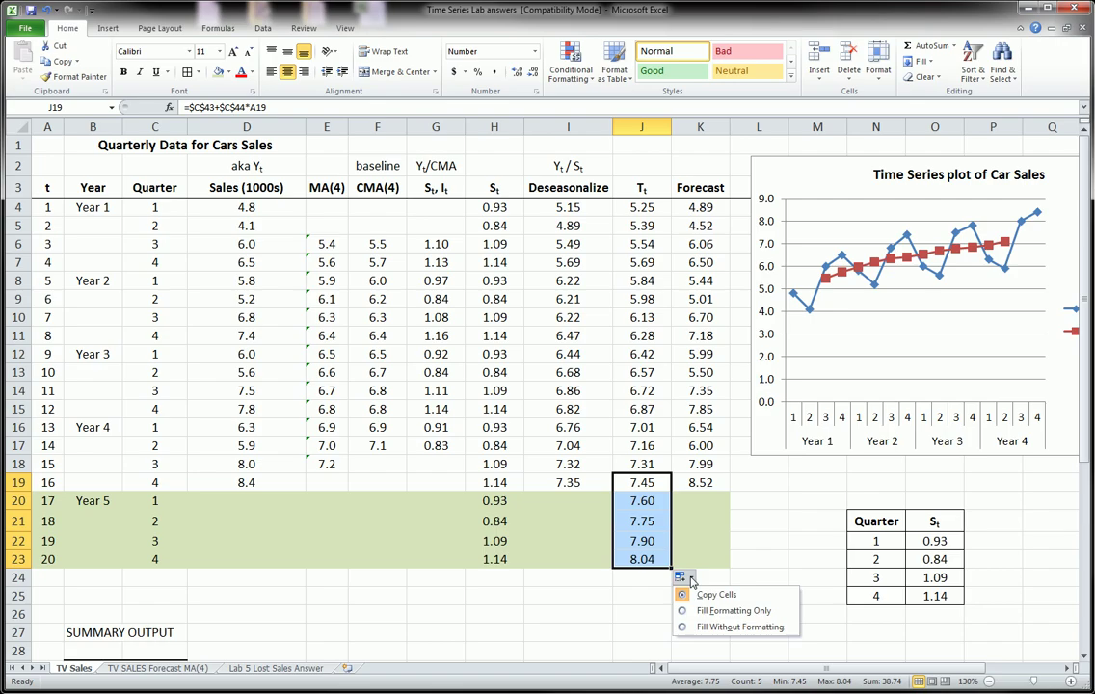
{"action": "left_click", "coordinate": [723, 628]}
{"action": "left_click", "coordinate": [533, 74]}
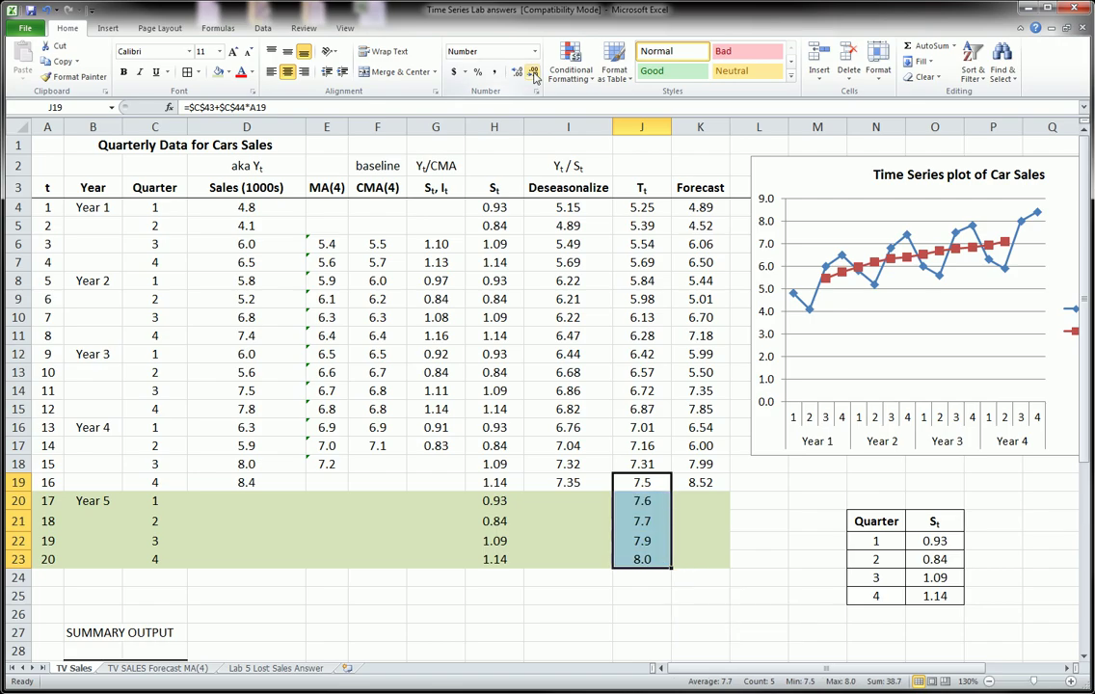
{"action": "left_click", "coordinate": [517, 72]}
{"action": "left_click", "coordinate": [714, 580]}
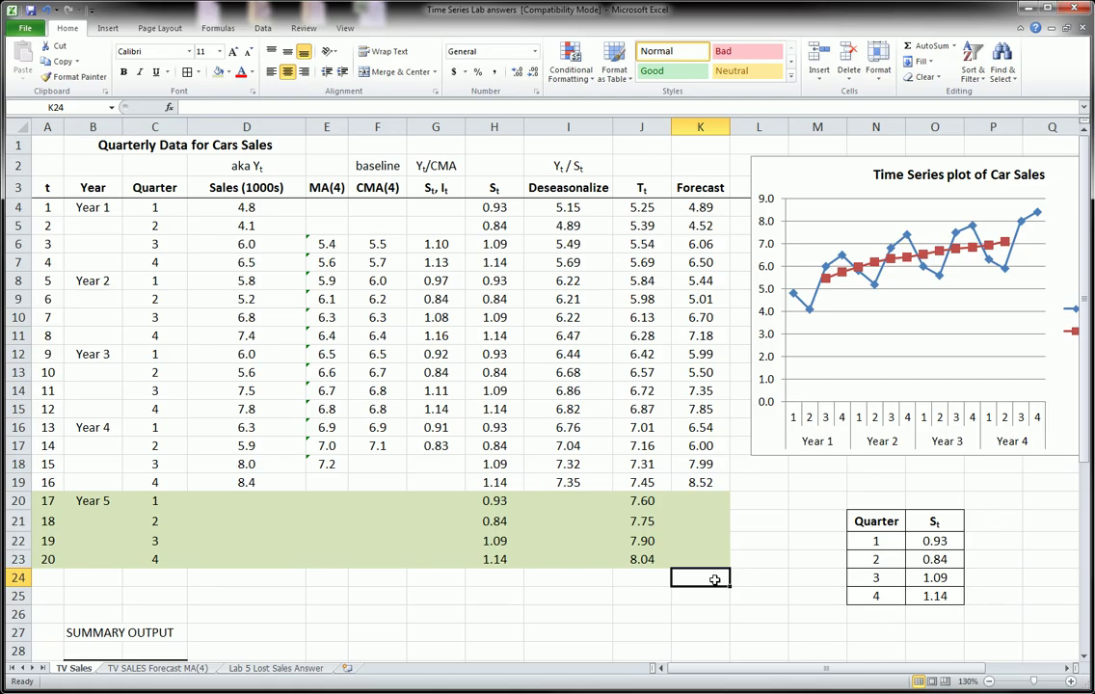
Step: Review the St and Tt columns needed for the Year 5 forecast against the MA(4), CMA(4), seasonal-irregular and deseasonalized columns
{"action": "left_click", "coordinate": [486, 503]}
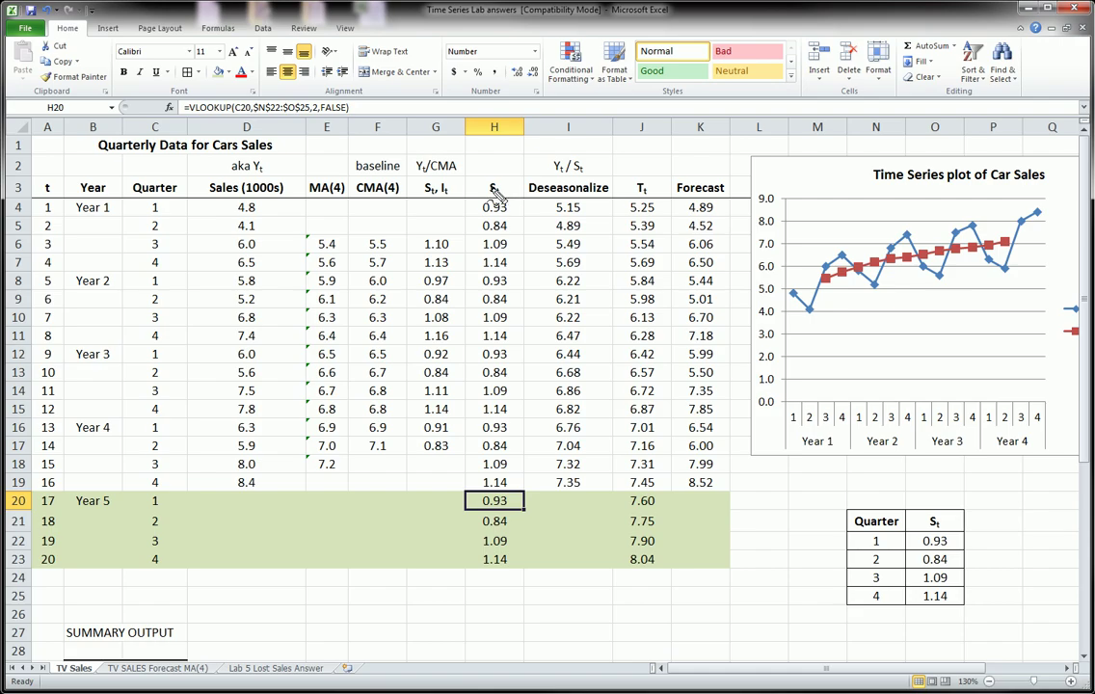
{"action": "left_click_drag", "start_coordinate": [488, 182], "coordinate": [502, 208]}
{"action": "left_click_drag", "start_coordinate": [654, 183], "coordinate": [638, 181]}
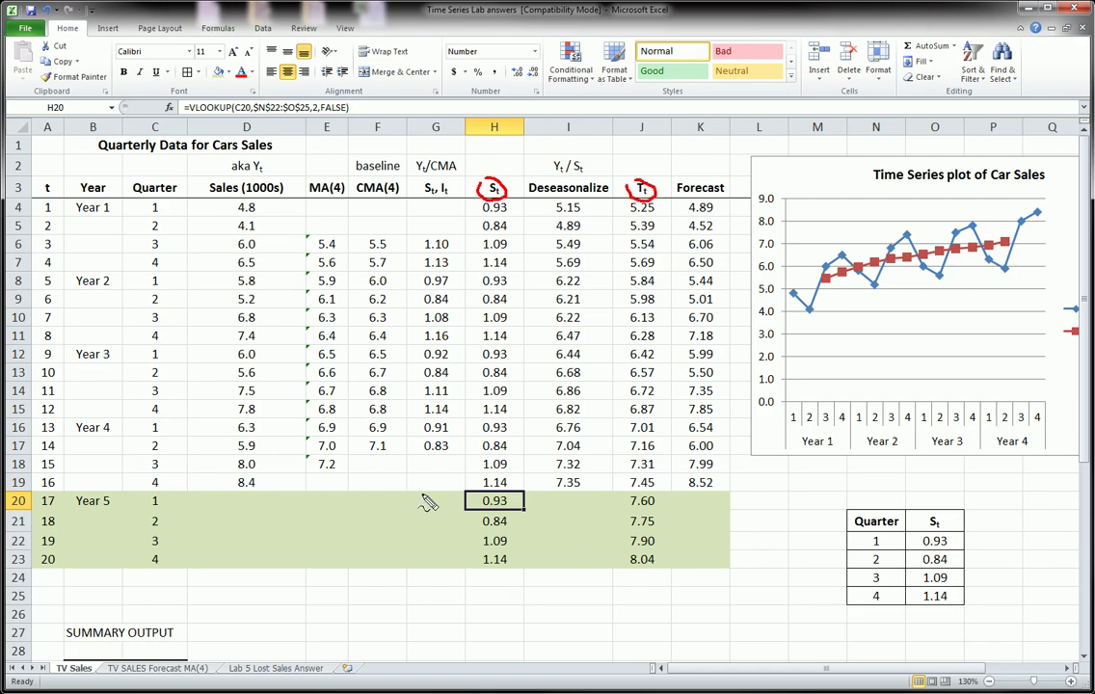
{"action": "mouse_move", "coordinate": [308, 179]}
{"action": "left_mouse_down"}
{"action": "mouse_move", "coordinate": [483, 314]}
{"action": "mouse_move", "coordinate": [420, 496]}
{"action": "mouse_move", "coordinate": [310, 258]}
{"action": "mouse_move", "coordinate": [306, 162]}
{"action": "left_mouse_up"}
{"action": "mouse_move", "coordinate": [533, 185]}
{"action": "left_mouse_down"}
{"action": "mouse_move", "coordinate": [617, 274]}
{"action": "mouse_move", "coordinate": [606, 457]}
{"action": "mouse_move", "coordinate": [543, 447]}
{"action": "mouse_move", "coordinate": [527, 183]}
{"action": "mouse_move", "coordinate": [492, 159]}
{"action": "mouse_move", "coordinate": [491, 145]}
{"action": "mouse_move", "coordinate": [499, 183]}
{"action": "mouse_move", "coordinate": [488, 169]}
{"action": "left_mouse_up"}
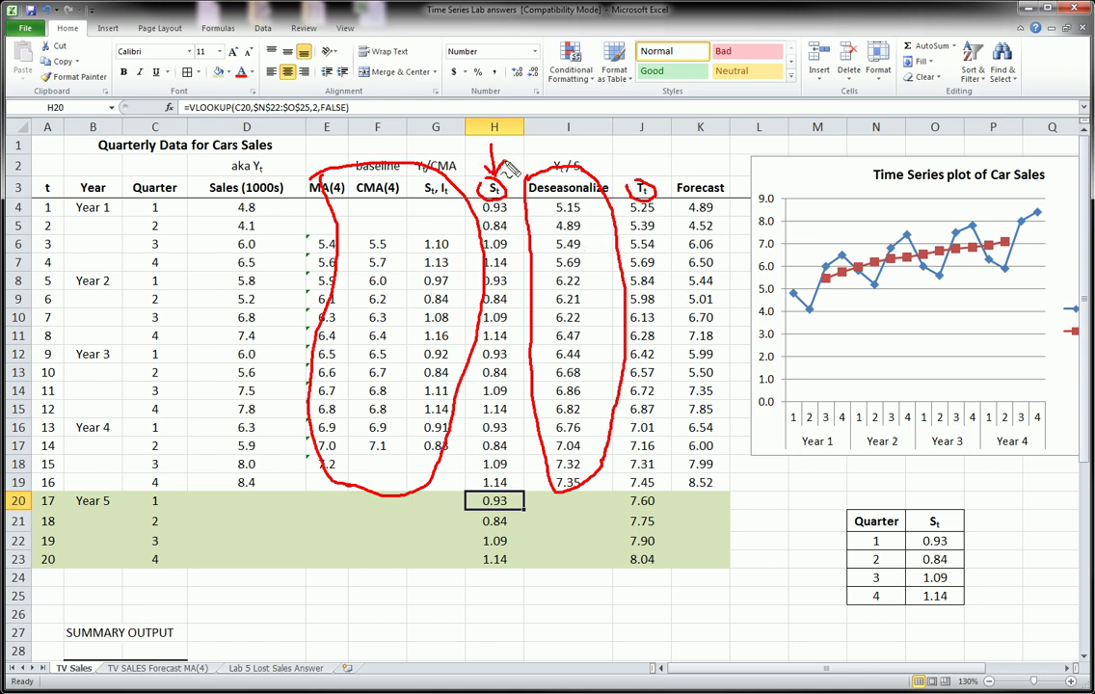
{"action": "mouse_move", "coordinate": [636, 143]}
{"action": "left_mouse_down"}
{"action": "mouse_move", "coordinate": [647, 181]}
{"action": "mouse_move", "coordinate": [649, 164]}
{"action": "left_mouse_up"}
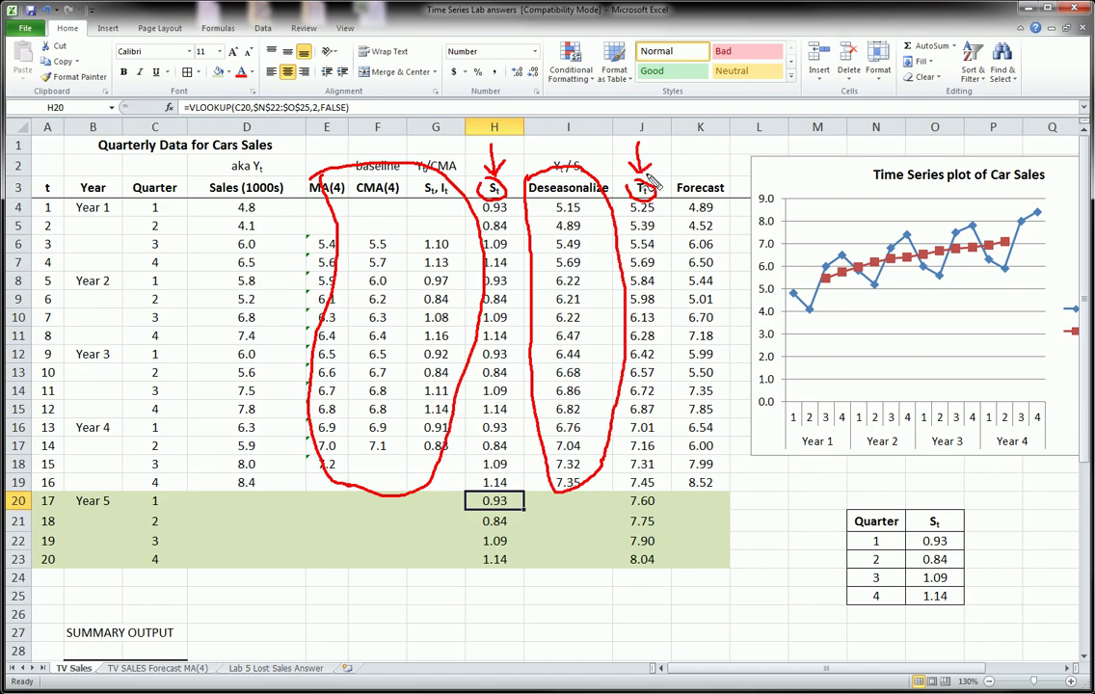
Step: Review the Year 5 St values in H20:H23 and Tt values in J20:J23 that feed the forecast
{"action": "mouse_move", "coordinate": [464, 486]}
{"action": "left_mouse_down"}
{"action": "mouse_move", "coordinate": [533, 578]}
{"action": "mouse_move", "coordinate": [468, 506]}
{"action": "mouse_move", "coordinate": [466, 487]}
{"action": "left_mouse_up"}
{"action": "mouse_move", "coordinate": [624, 494]}
{"action": "left_mouse_down"}
{"action": "mouse_move", "coordinate": [677, 509]}
{"action": "mouse_move", "coordinate": [622, 545]}
{"action": "mouse_move", "coordinate": [620, 495]}
{"action": "left_mouse_up"}
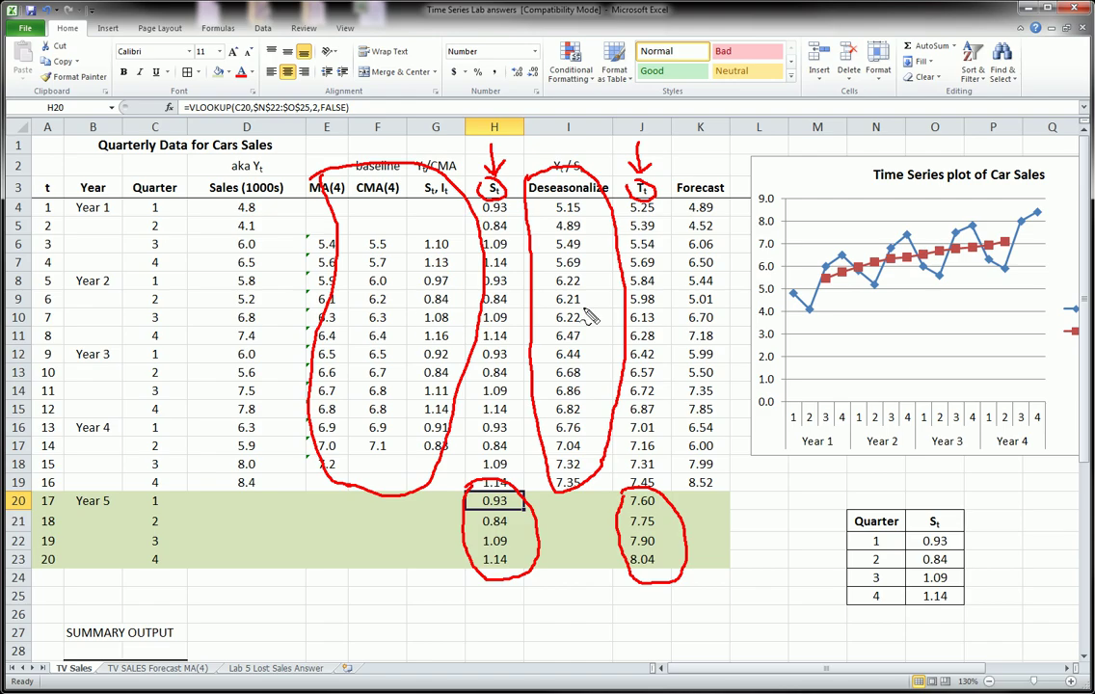
{"action": "key", "text": "Escape"}
{"action": "left_click", "coordinate": [691, 499]}
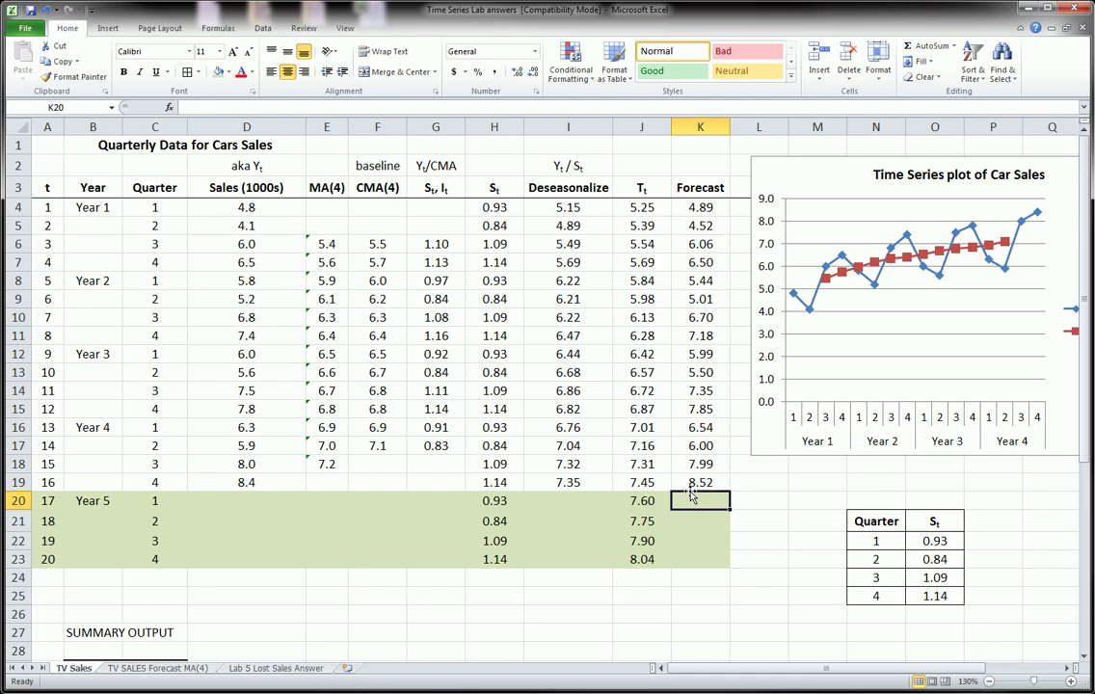
Step: Copy the St × Tt forecast formula from K19 down to K23 without its formatting and show the values with two decimals
{"action": "left_click", "coordinate": [713, 483]}
{"action": "left_click", "coordinate": [730, 490]}
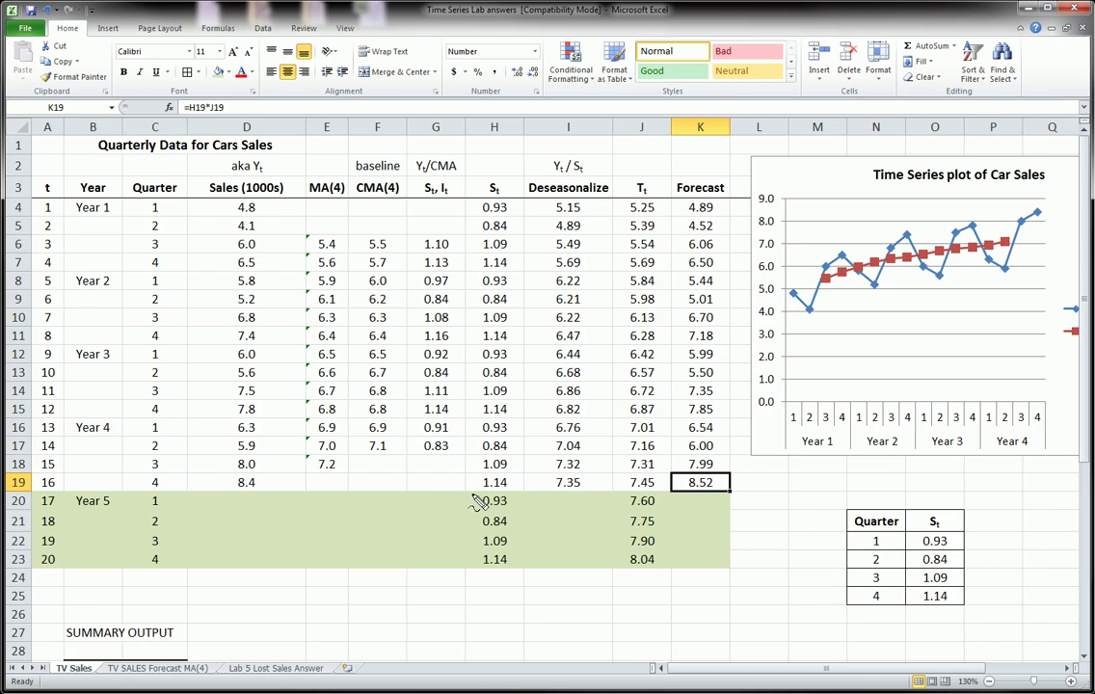
{"action": "left_click_drag", "start_coordinate": [478, 501], "coordinate": [501, 489]}
{"action": "left_click_drag", "start_coordinate": [576, 497], "coordinate": [584, 505]}
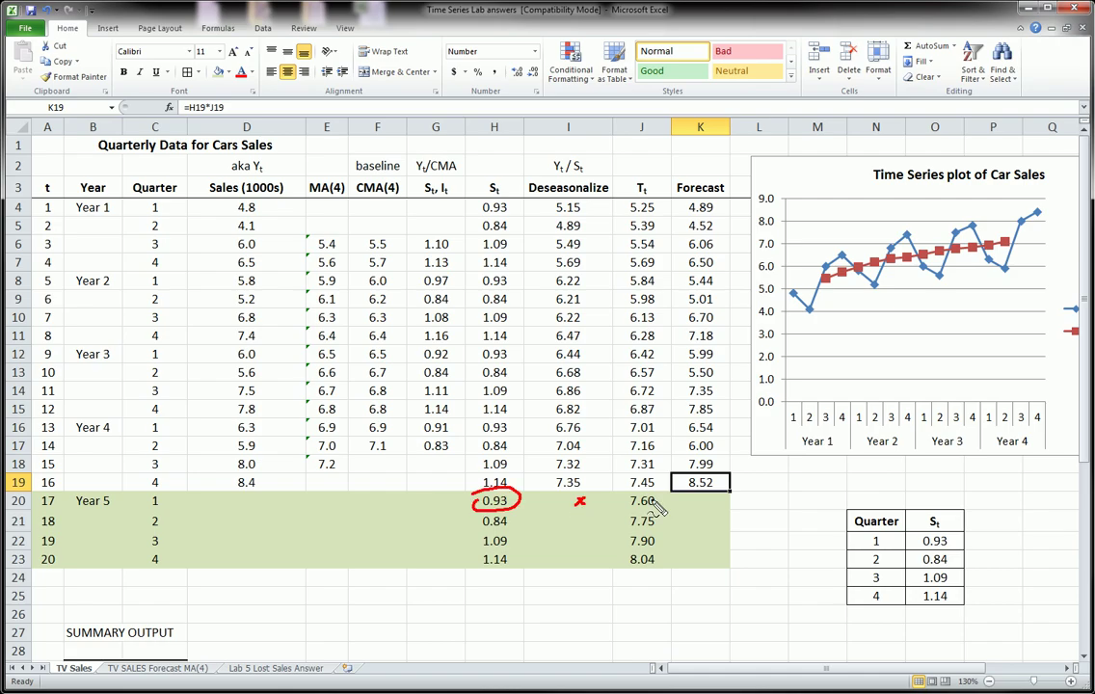
{"action": "mouse_move", "coordinate": [655, 494]}
{"action": "left_mouse_down"}
{"action": "mouse_move", "coordinate": [622, 503]}
{"action": "mouse_move", "coordinate": [643, 533]}
{"action": "left_mouse_up"}
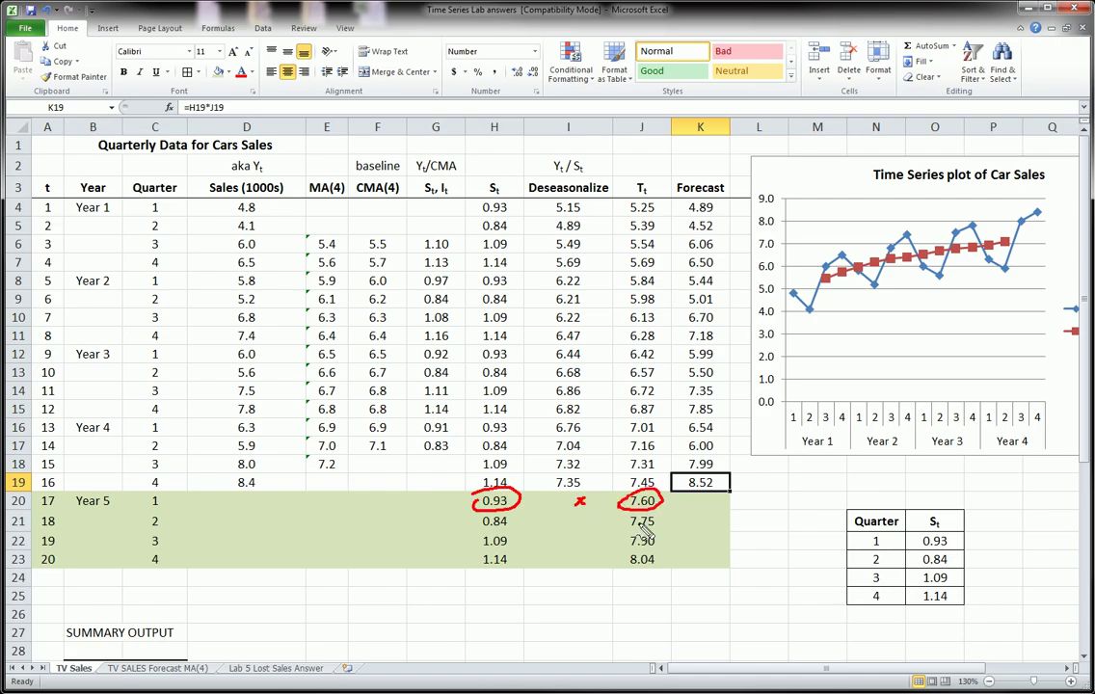
{"action": "key", "text": "Escape"}
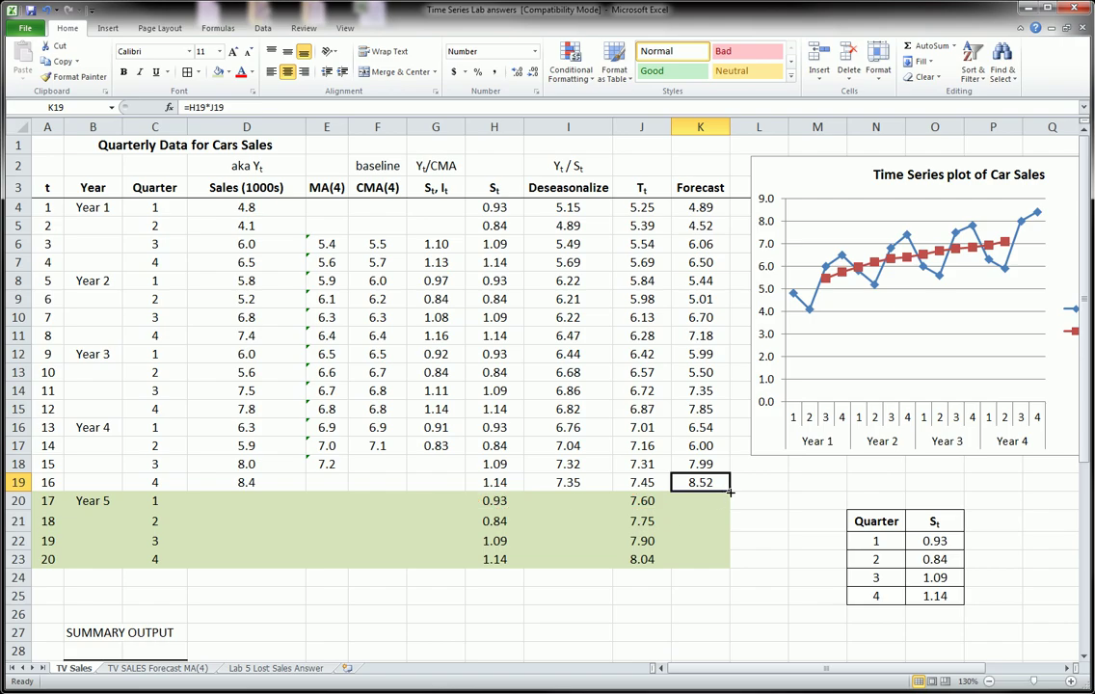
{"action": "left_click_drag", "start_coordinate": [729, 492], "coordinate": [728, 568]}
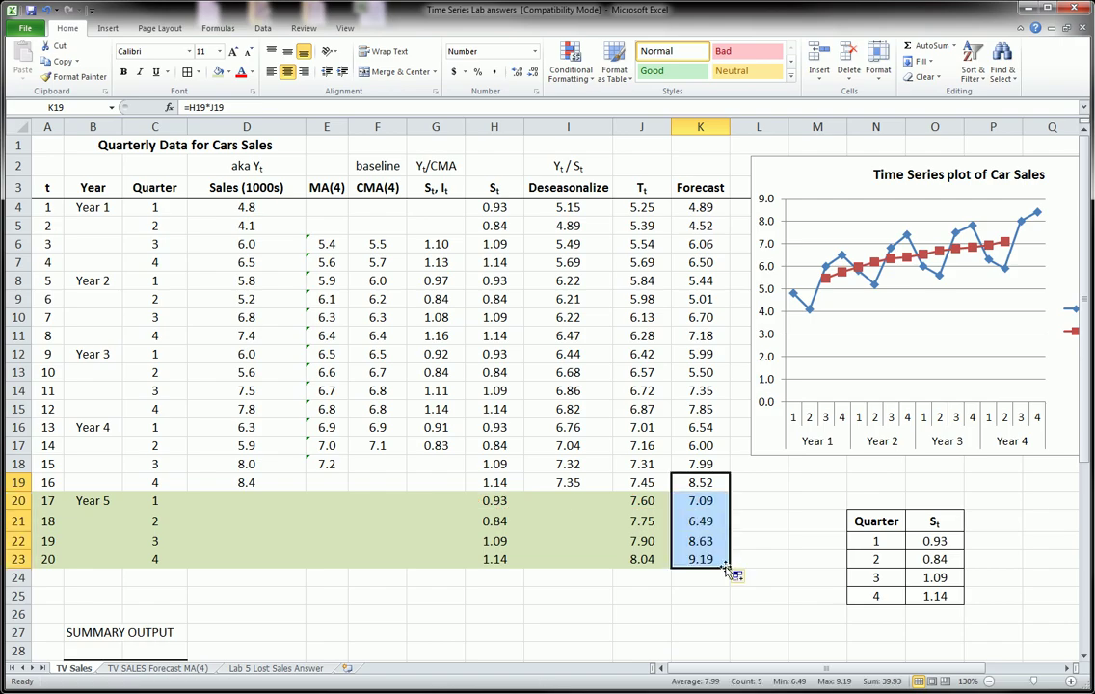
{"action": "left_click", "coordinate": [736, 575]}
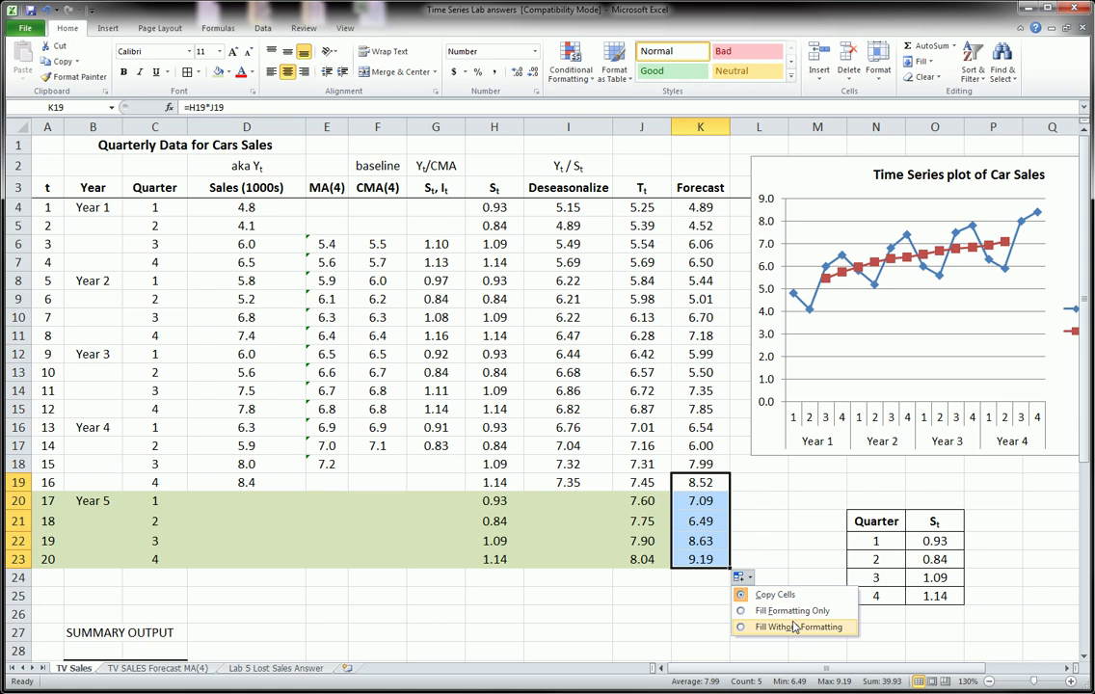
{"action": "left_click", "coordinate": [779, 623]}
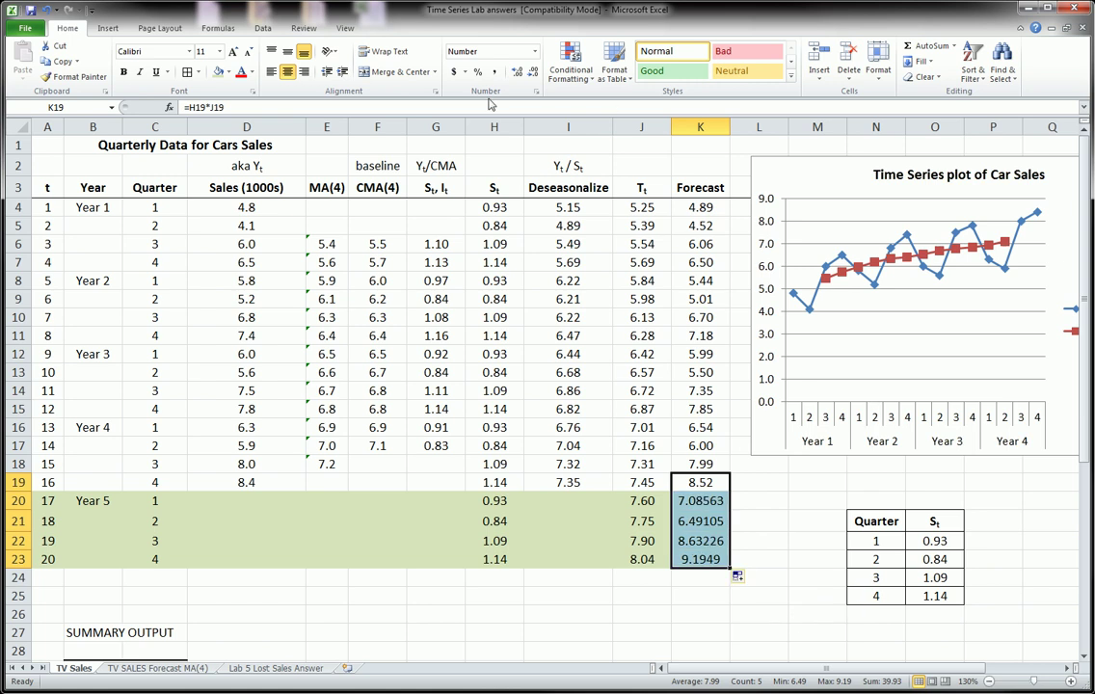
{"action": "left_click", "coordinate": [518, 73]}
{"action": "left_click", "coordinate": [518, 73]}
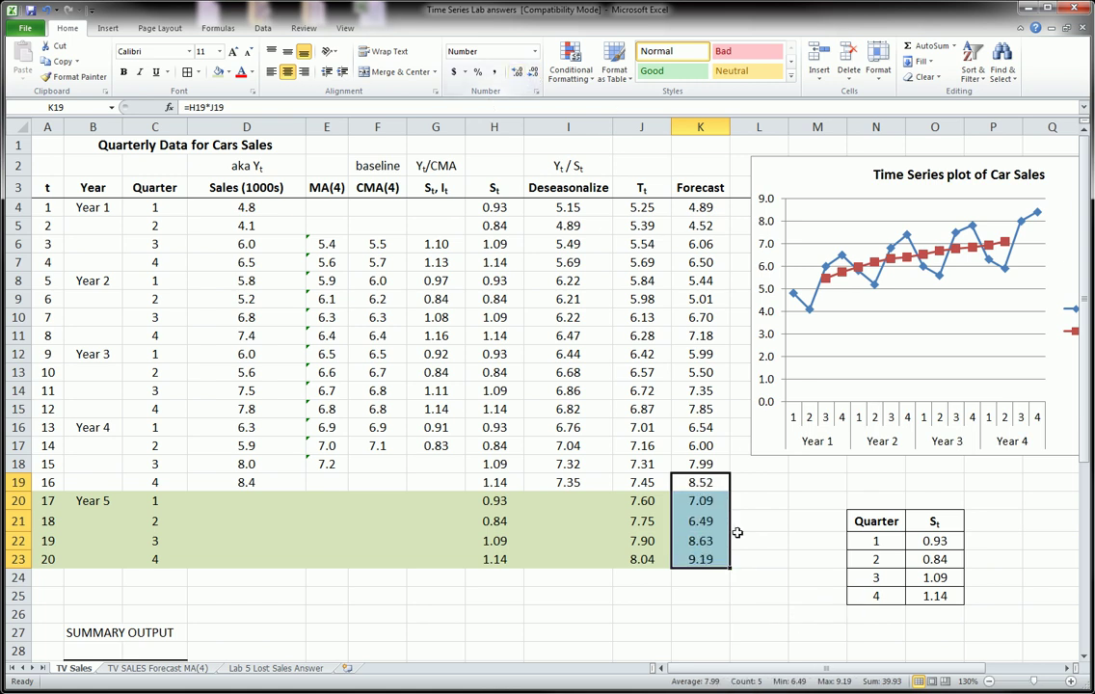
{"action": "left_click", "coordinate": [740, 538]}
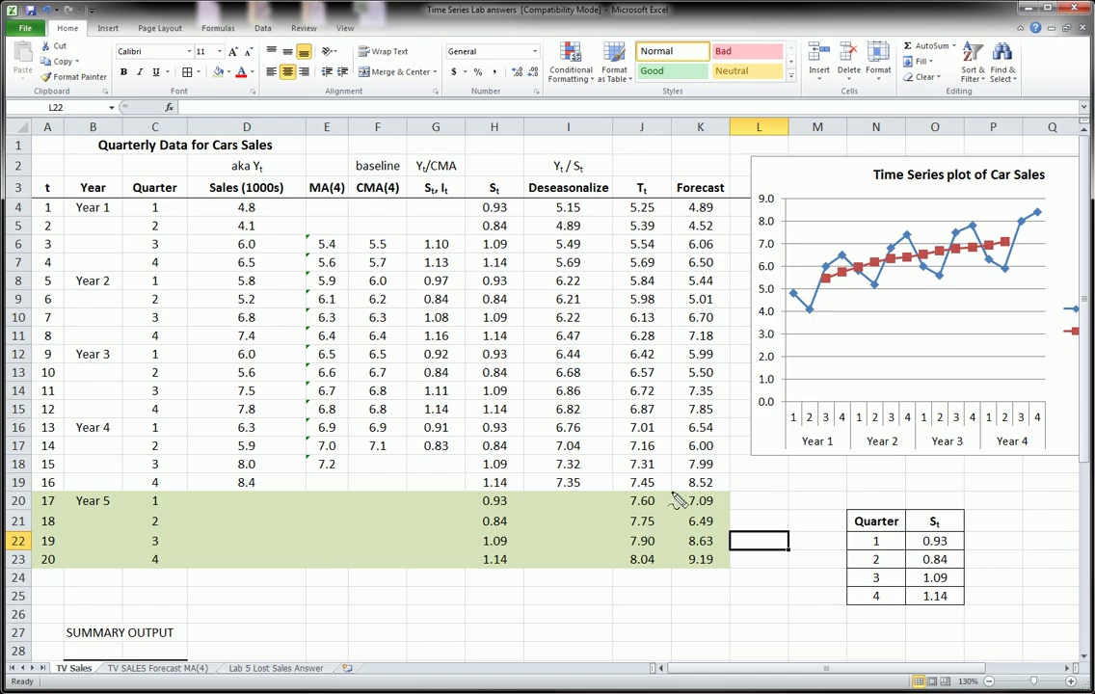
Step: Review the Year 5 forecasts in K20:K23 against the Year 1 to Year 4 quarterly sales data
{"action": "mouse_move", "coordinate": [674, 501]}
{"action": "left_mouse_down"}
{"action": "mouse_move", "coordinate": [713, 520]}
{"action": "mouse_move", "coordinate": [725, 546]}
{"action": "mouse_move", "coordinate": [715, 576]}
{"action": "mouse_move", "coordinate": [686, 570]}
{"action": "mouse_move", "coordinate": [677, 493]}
{"action": "left_mouse_up"}
{"action": "mouse_move", "coordinate": [35, 491]}
{"action": "left_mouse_down"}
{"action": "mouse_move", "coordinate": [718, 489]}
{"action": "mouse_move", "coordinate": [738, 564]}
{"action": "mouse_move", "coordinate": [725, 581]}
{"action": "mouse_move", "coordinate": [679, 594]}
{"action": "mouse_move", "coordinate": [666, 480]}
{"action": "left_mouse_up"}
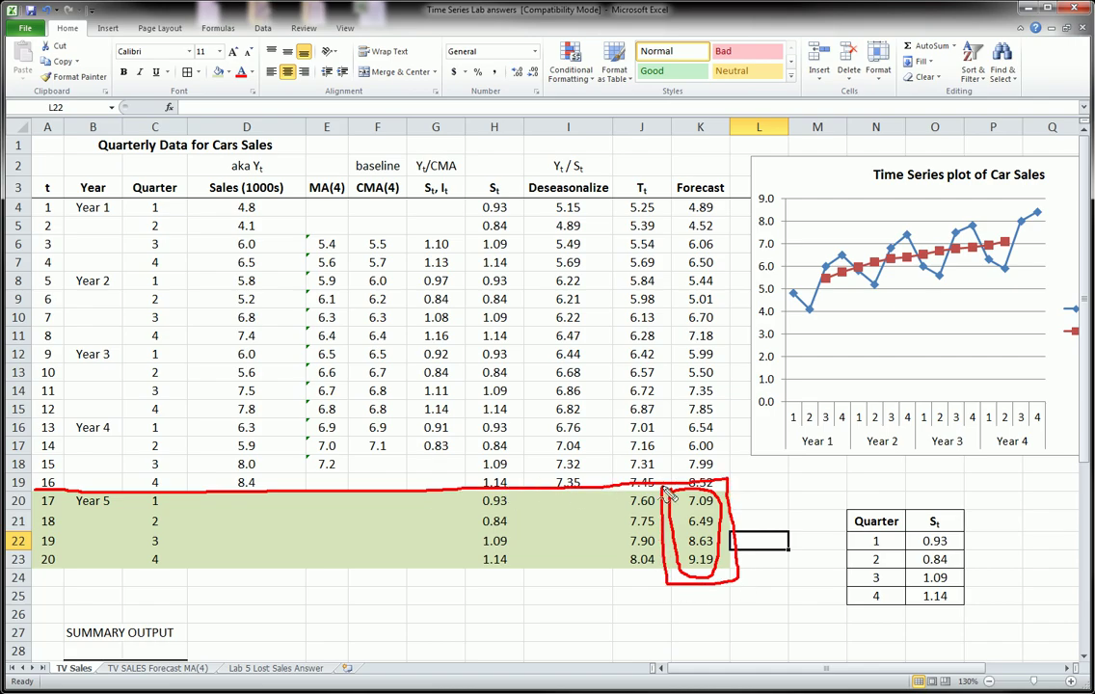
{"action": "mouse_move", "coordinate": [65, 189]}
{"action": "left_mouse_down"}
{"action": "mouse_move", "coordinate": [85, 160]}
{"action": "mouse_move", "coordinate": [221, 146]}
{"action": "mouse_move", "coordinate": [286, 204]}
{"action": "mouse_move", "coordinate": [311, 445]}
{"action": "mouse_move", "coordinate": [247, 484]}
{"action": "mouse_move", "coordinate": [183, 491]}
{"action": "mouse_move", "coordinate": [60, 418]}
{"action": "mouse_move", "coordinate": [44, 340]}
{"action": "mouse_move", "coordinate": [53, 210]}
{"action": "mouse_move", "coordinate": [68, 192]}
{"action": "left_mouse_up"}
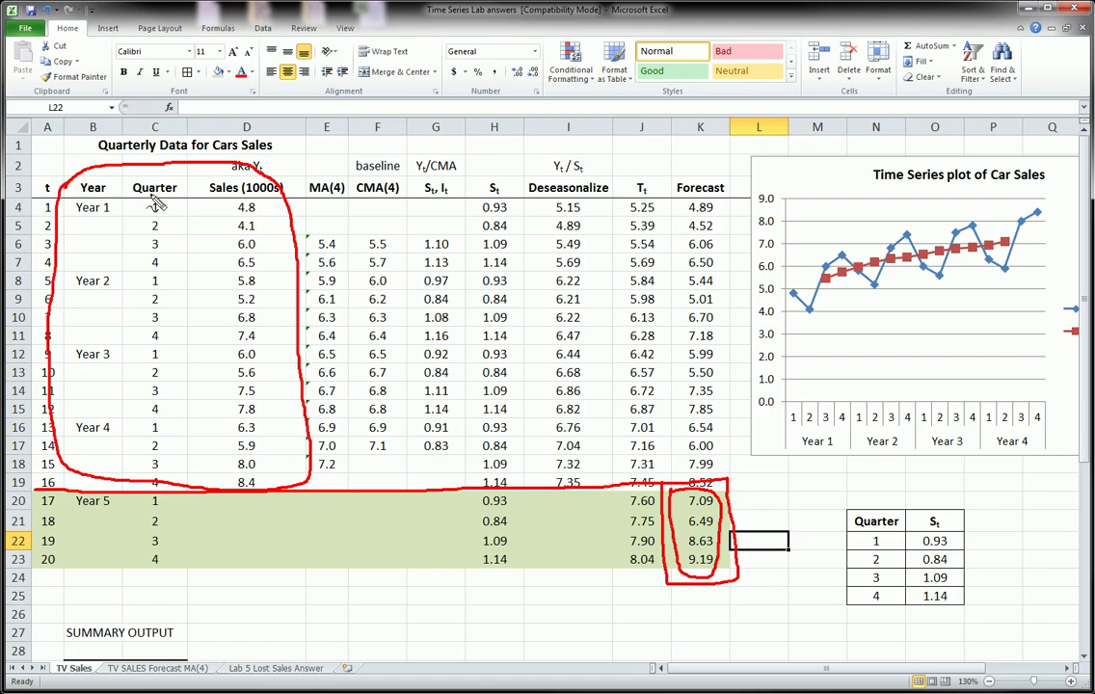
{"action": "left_click_drag", "start_coordinate": [151, 208], "coordinate": [145, 216]}
{"action": "mouse_move", "coordinate": [43, 499]}
{"action": "left_mouse_down"}
{"action": "mouse_move", "coordinate": [31, 576]}
{"action": "mouse_move", "coordinate": [190, 577]}
{"action": "left_mouse_up"}
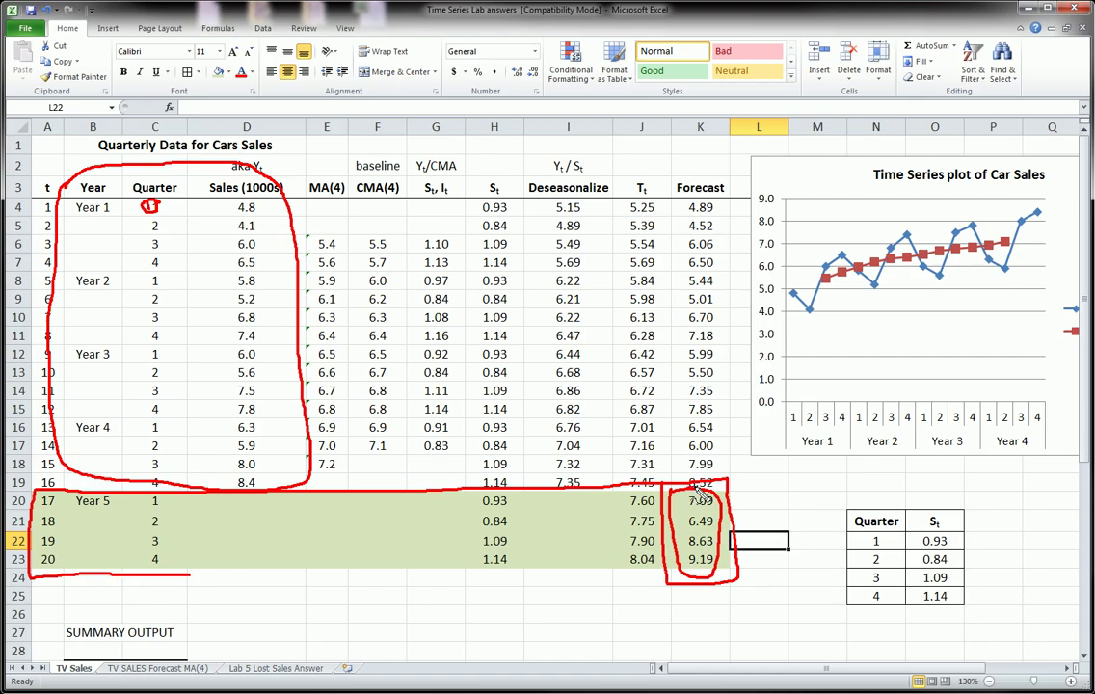
{"action": "mouse_move", "coordinate": [699, 489]}
{"action": "left_mouse_down"}
{"action": "mouse_move", "coordinate": [660, 540]}
{"action": "mouse_move", "coordinate": [593, 416]}
{"action": "mouse_move", "coordinate": [521, 460]}
{"action": "mouse_move", "coordinate": [802, 479]}
{"action": "mouse_move", "coordinate": [532, 513]}
{"action": "mouse_move", "coordinate": [732, 390]}
{"action": "mouse_move", "coordinate": [834, 570]}
{"action": "left_mouse_up"}
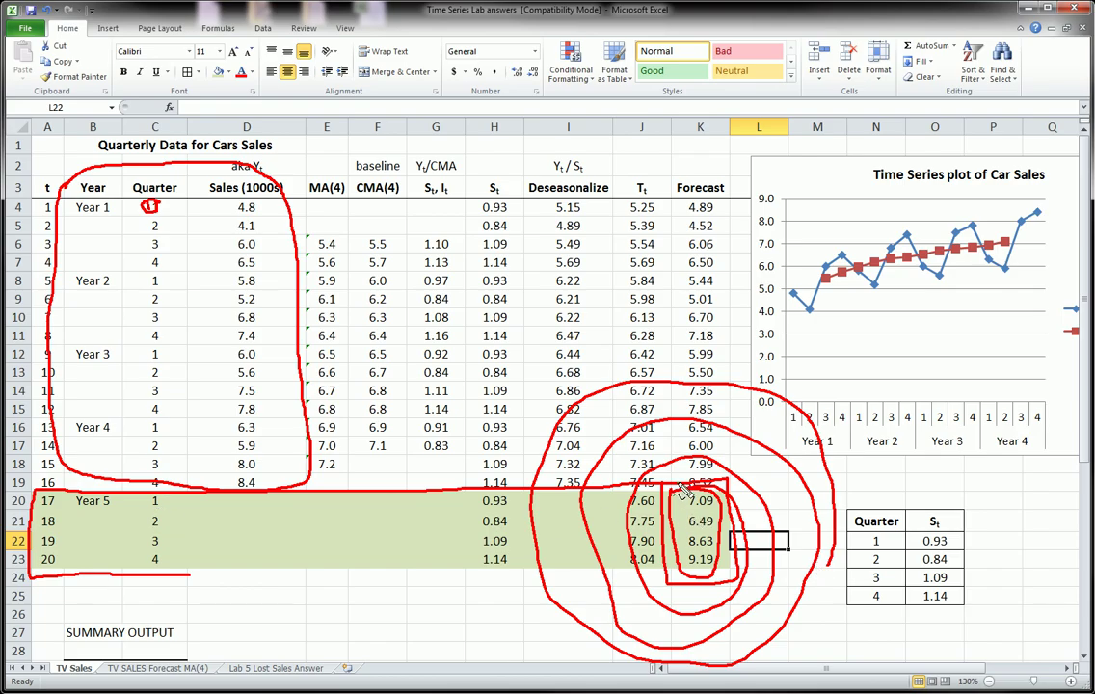
{"action": "key", "text": "Escape"}
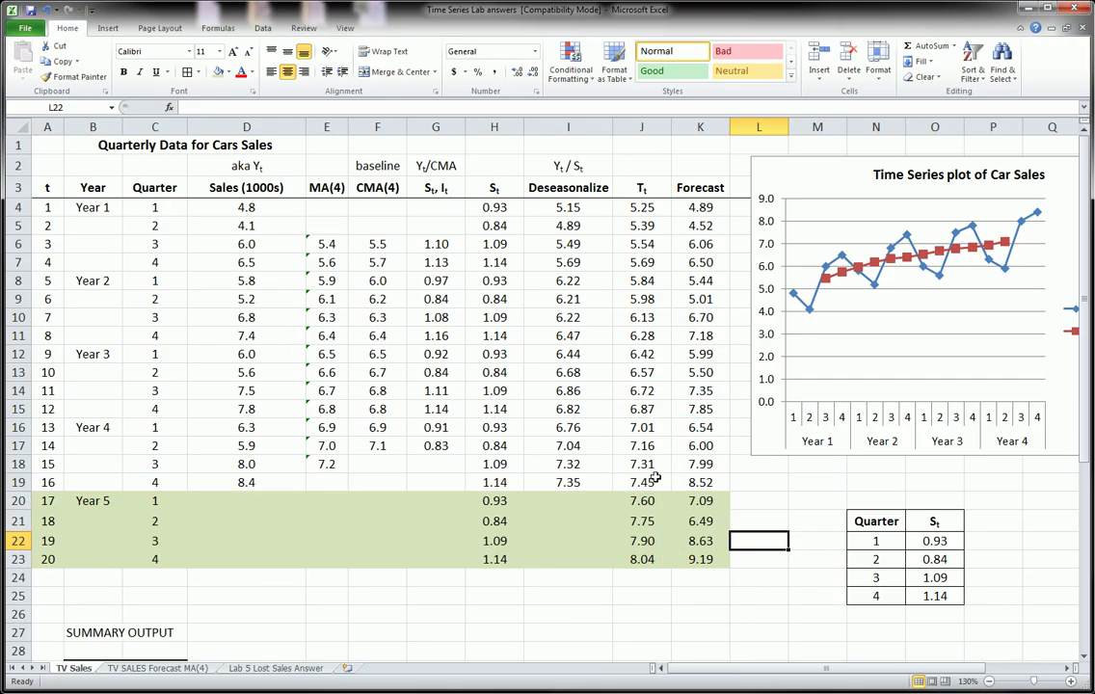
Step: Compare the Forecast column, K3:K23, with the sales line in the time series plot
{"action": "left_click", "coordinate": [754, 176]}
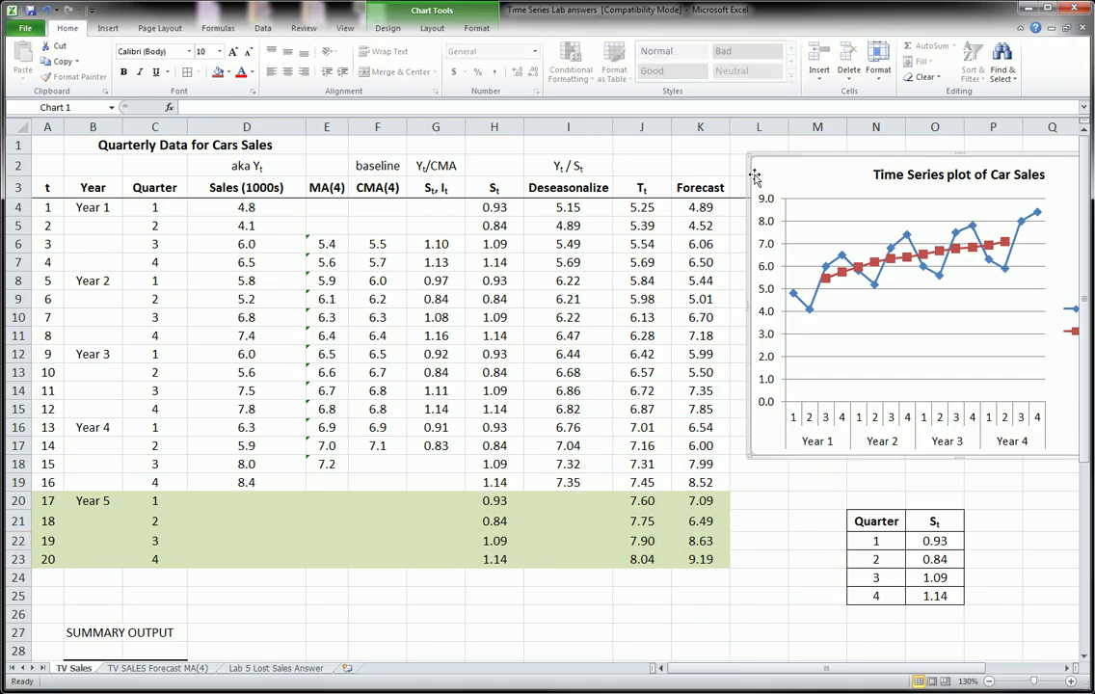
{"action": "left_click_drag", "start_coordinate": [708, 187], "coordinate": [709, 559]}
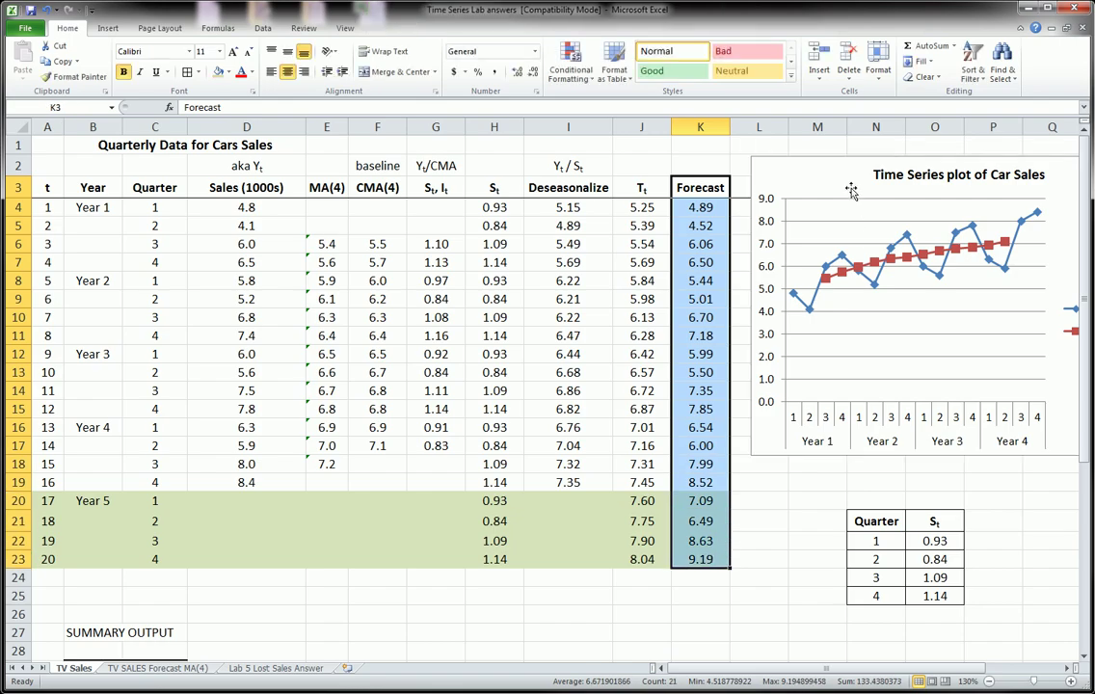
{"action": "left_click", "coordinate": [850, 190]}
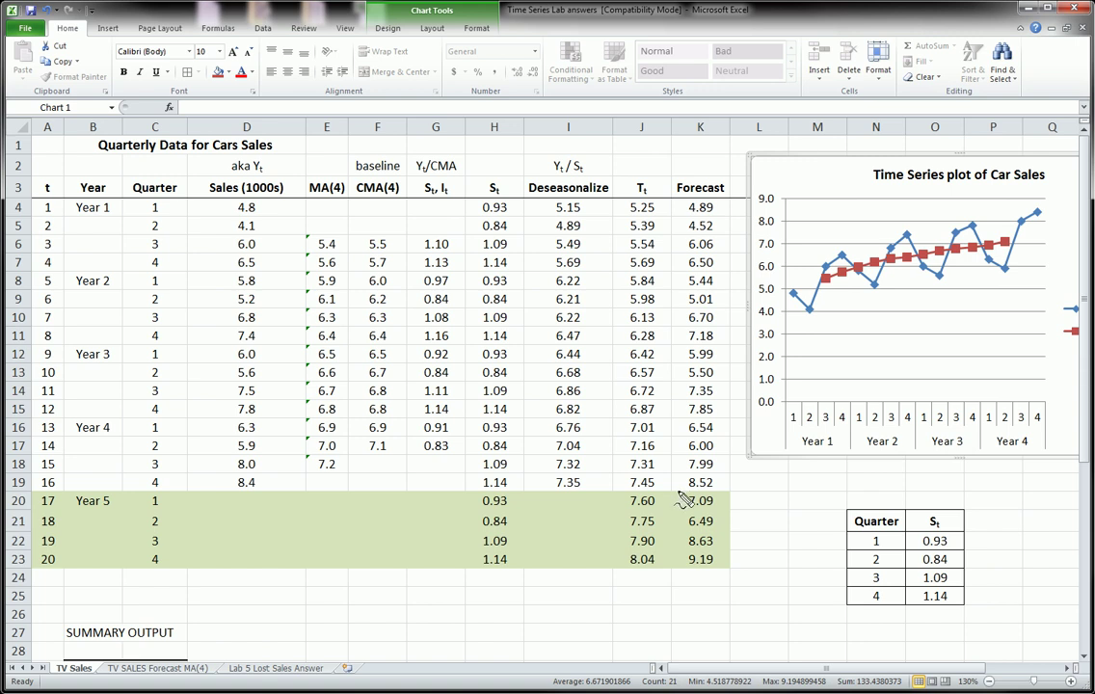
{"action": "mouse_move", "coordinate": [680, 189]}
{"action": "left_mouse_down"}
{"action": "mouse_move", "coordinate": [675, 535]}
{"action": "mouse_move", "coordinate": [713, 576]}
{"action": "mouse_move", "coordinate": [728, 528]}
{"action": "mouse_move", "coordinate": [738, 241]}
{"action": "mouse_move", "coordinate": [687, 185]}
{"action": "left_mouse_up"}
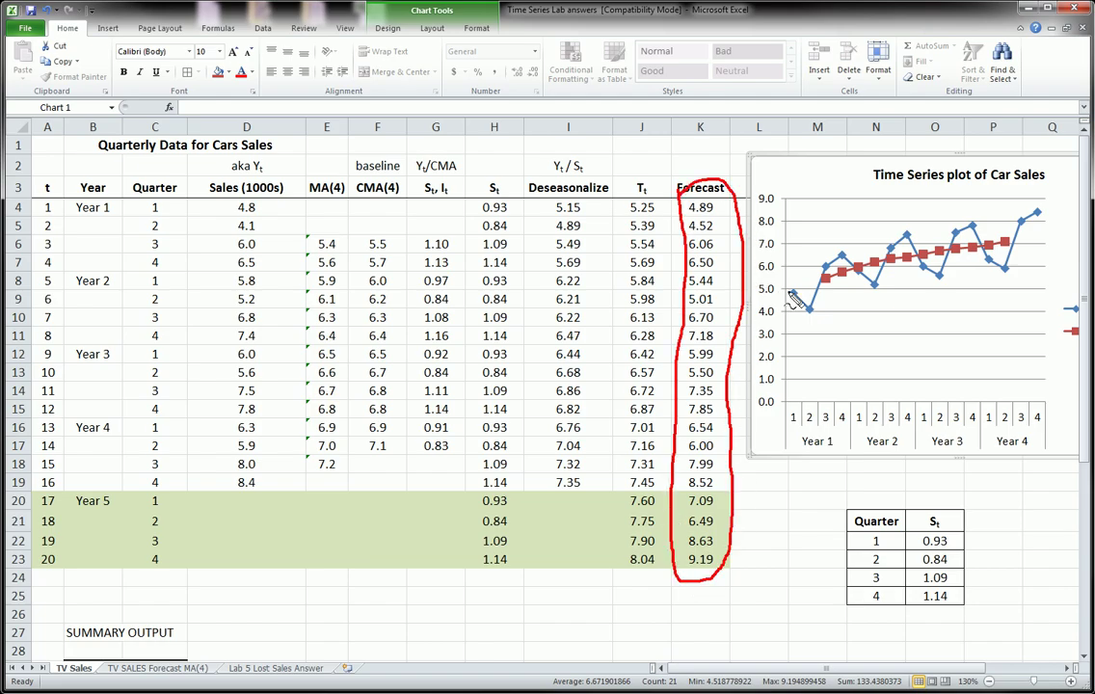
{"action": "mouse_move", "coordinate": [790, 297]}
{"action": "left_mouse_down"}
{"action": "mouse_move", "coordinate": [853, 262]}
{"action": "mouse_move", "coordinate": [915, 266]}
{"action": "mouse_move", "coordinate": [971, 233]}
{"action": "mouse_move", "coordinate": [1006, 262]}
{"action": "mouse_move", "coordinate": [1038, 224]}
{"action": "left_mouse_up"}
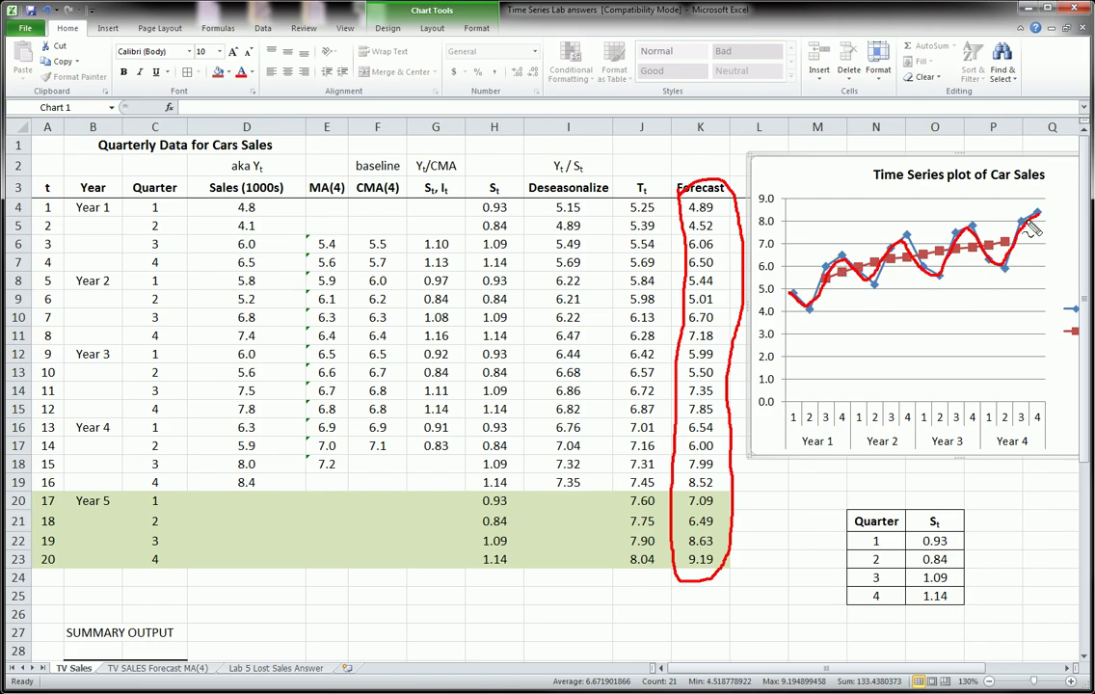
{"action": "key", "text": "Escape"}
Step: Move the time series plot over the table, leaving the Forecast column uncovered, and enlarge the plot
{"action": "left_click_drag", "start_coordinate": [813, 174], "coordinate": [297, 156]}
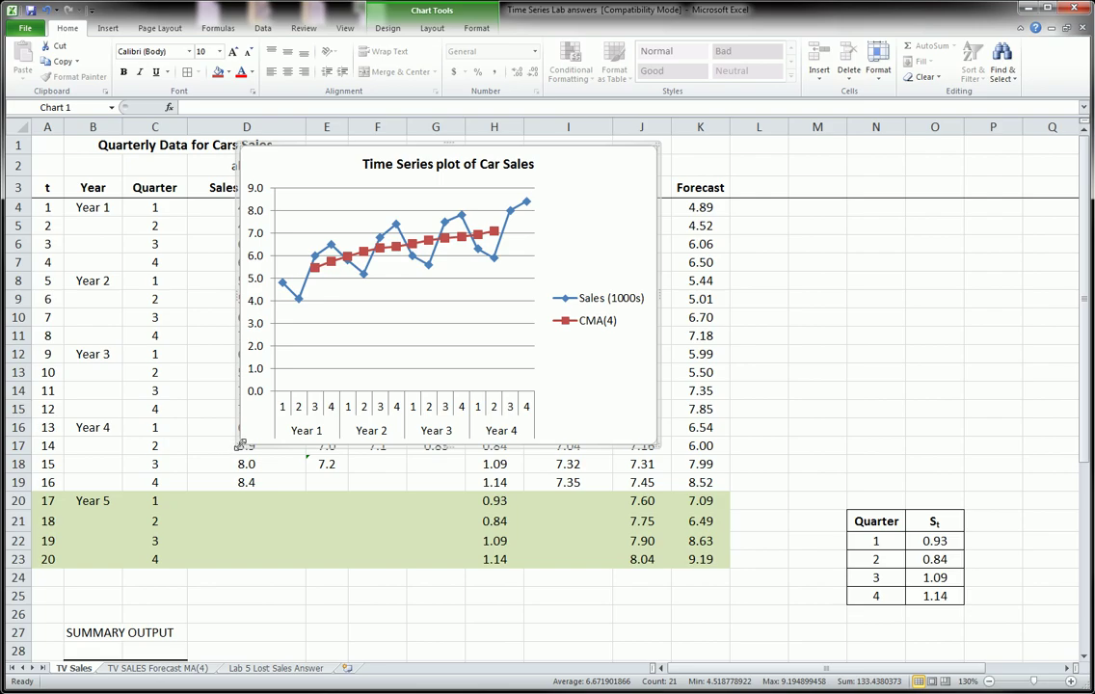
{"action": "left_click_drag", "start_coordinate": [241, 445], "coordinate": [202, 449]}
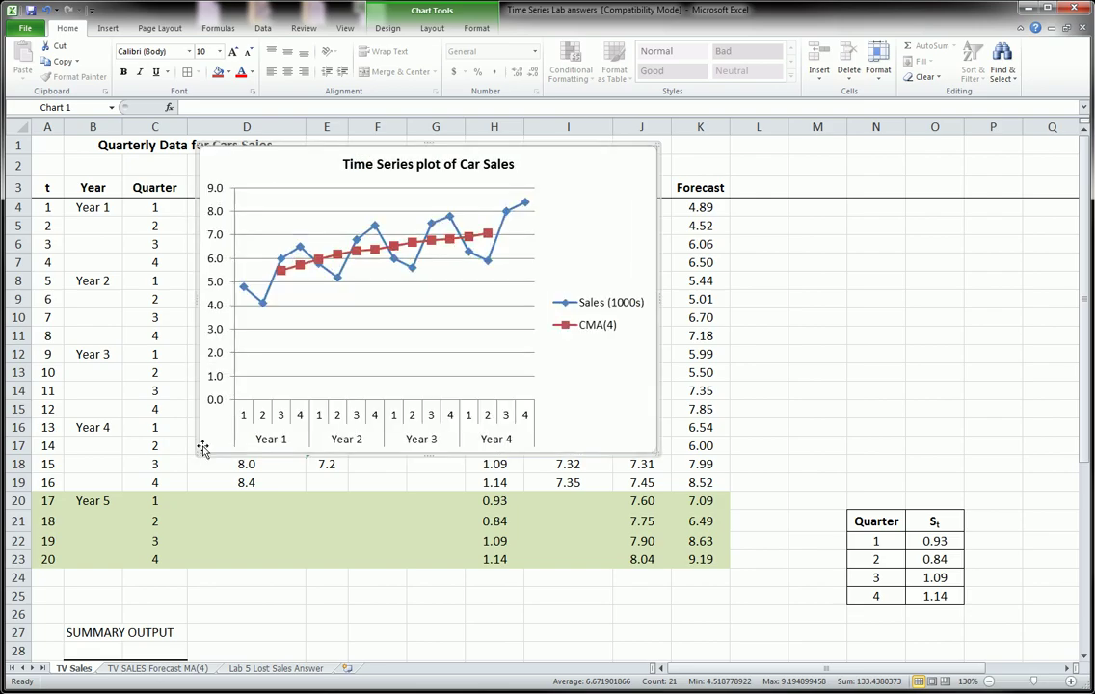
{"action": "left_click", "coordinate": [387, 28]}
{"action": "left_click", "coordinate": [157, 67]}
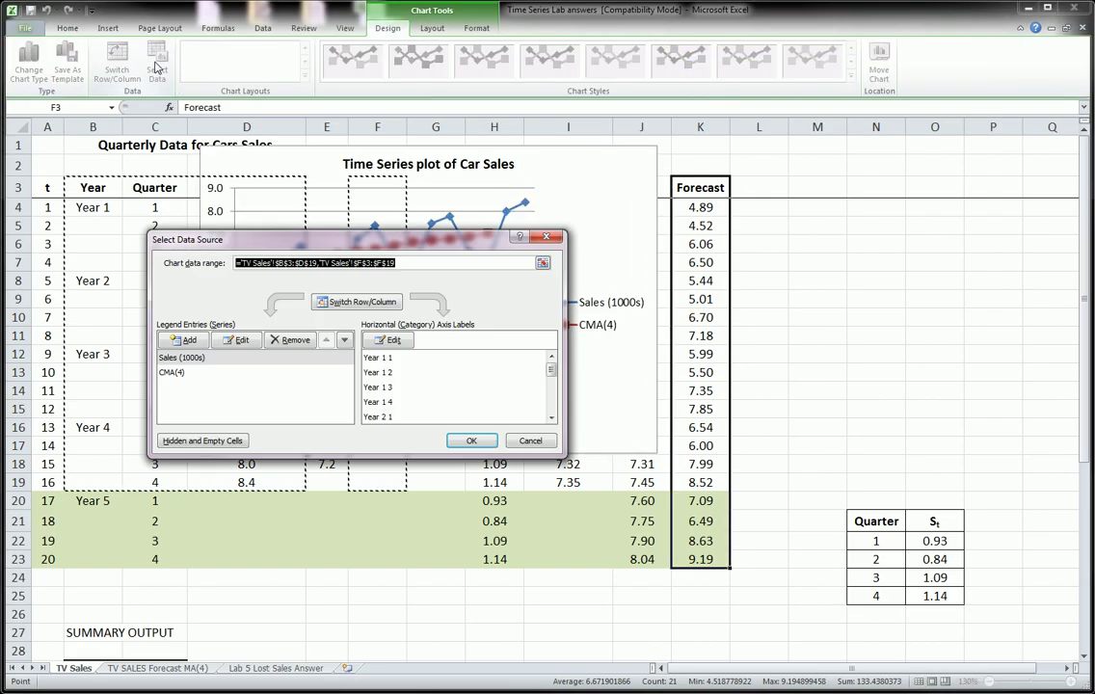
{"action": "left_click", "coordinate": [201, 343]}
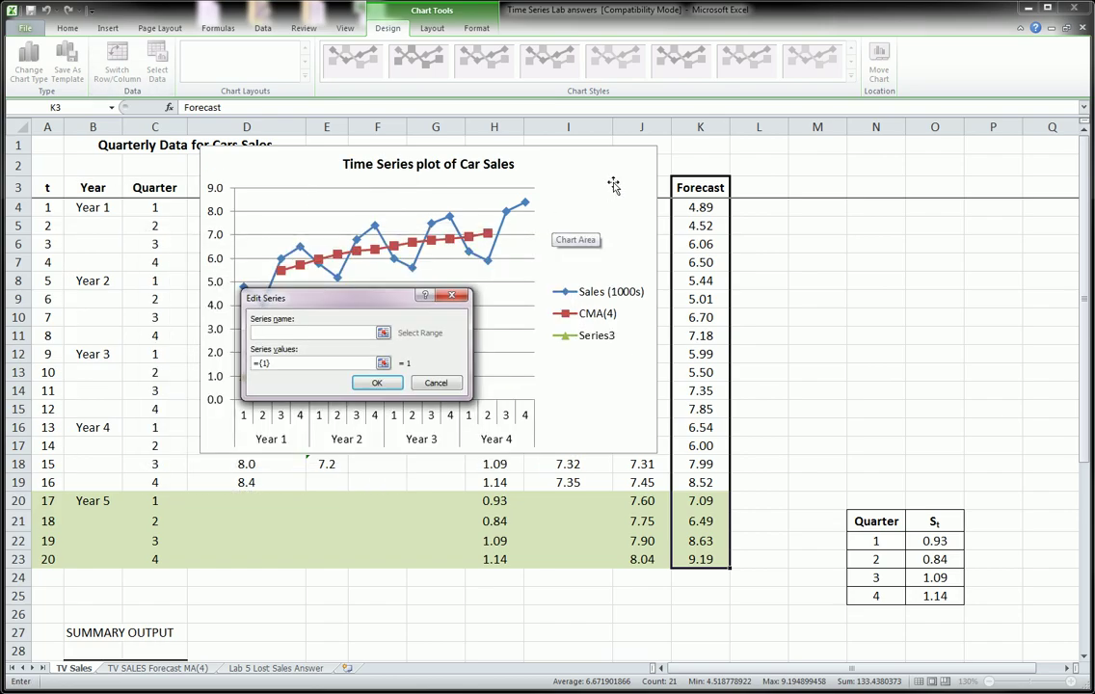
{"action": "left_click", "coordinate": [438, 383]}
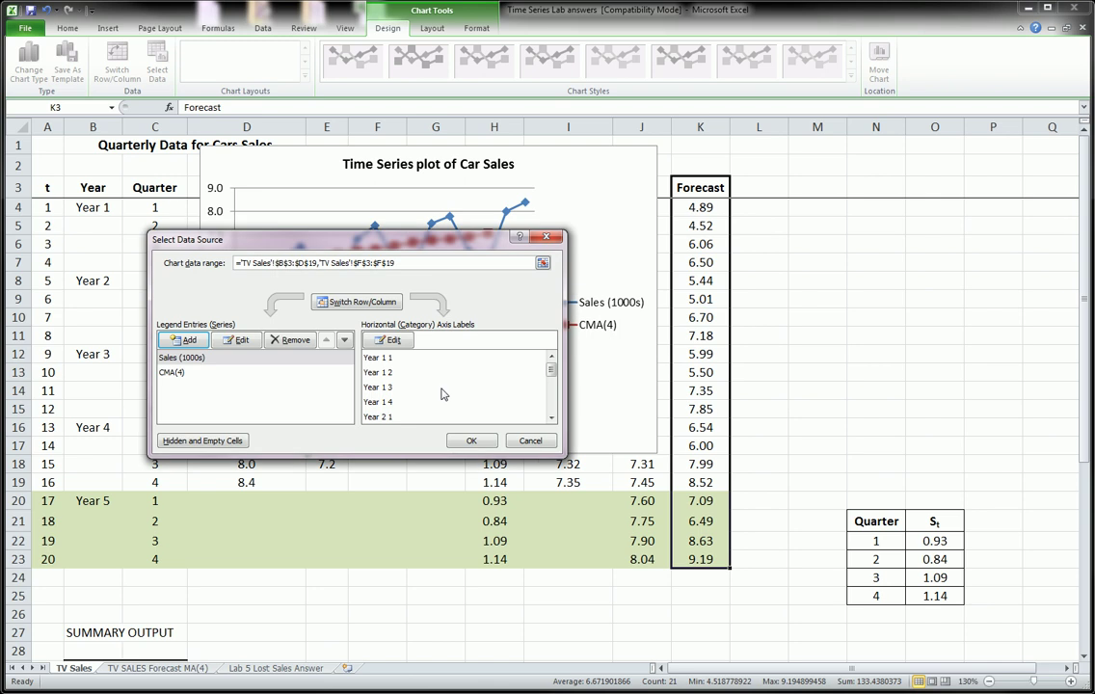
{"action": "left_click", "coordinate": [528, 442]}
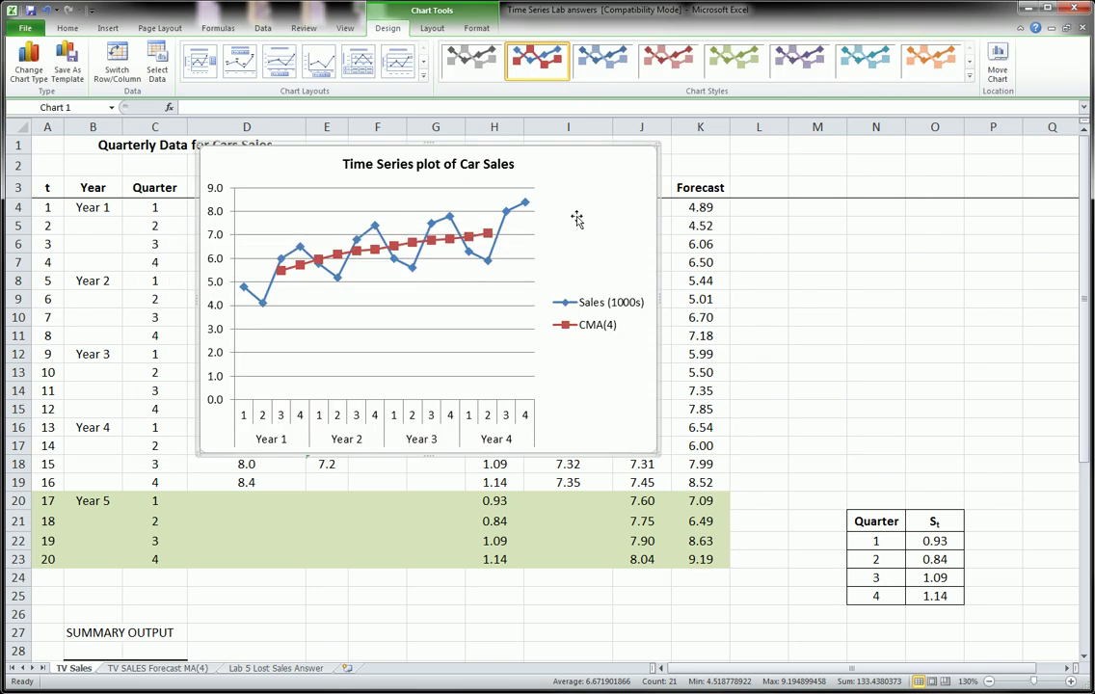
Step: Add a series to the time series plot, named from the Forecast header in K3 with values from K4:K23
{"action": "left_click_drag", "start_coordinate": [576, 210], "coordinate": [557, 230]}
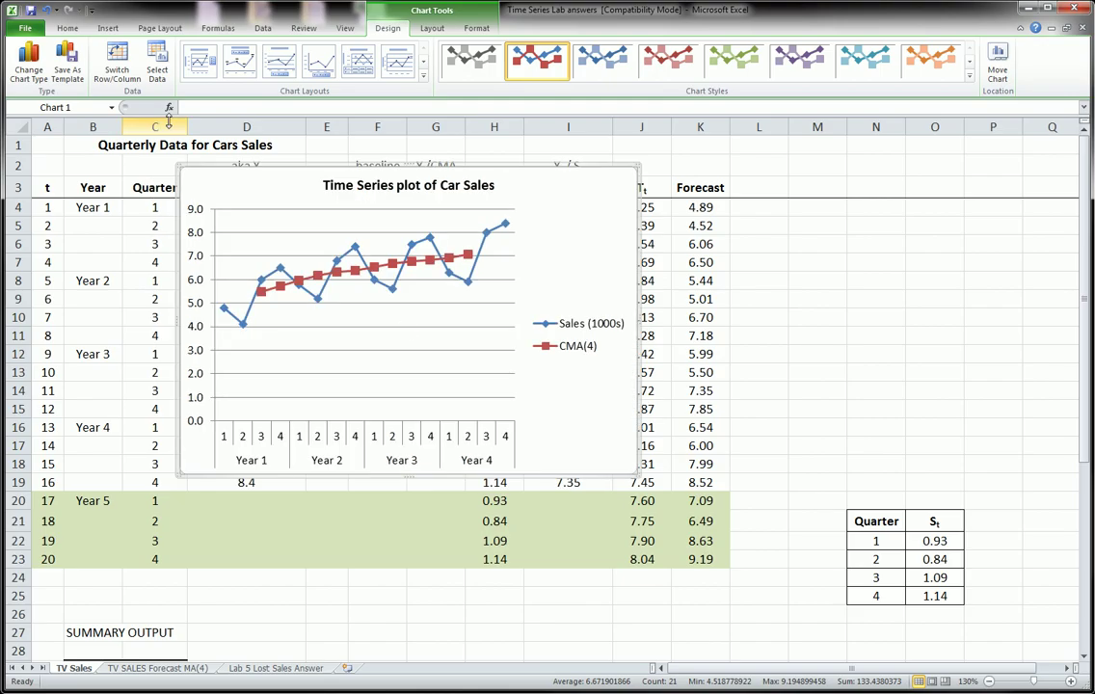
{"action": "left_click", "coordinate": [160, 71]}
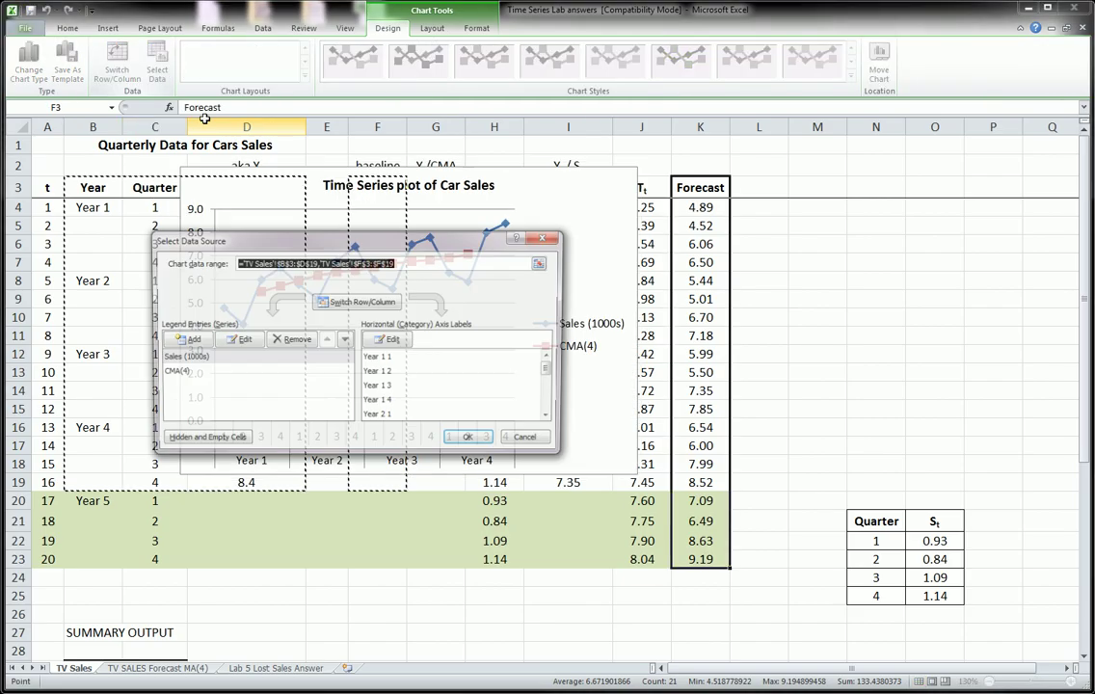
{"action": "left_click", "coordinate": [171, 342]}
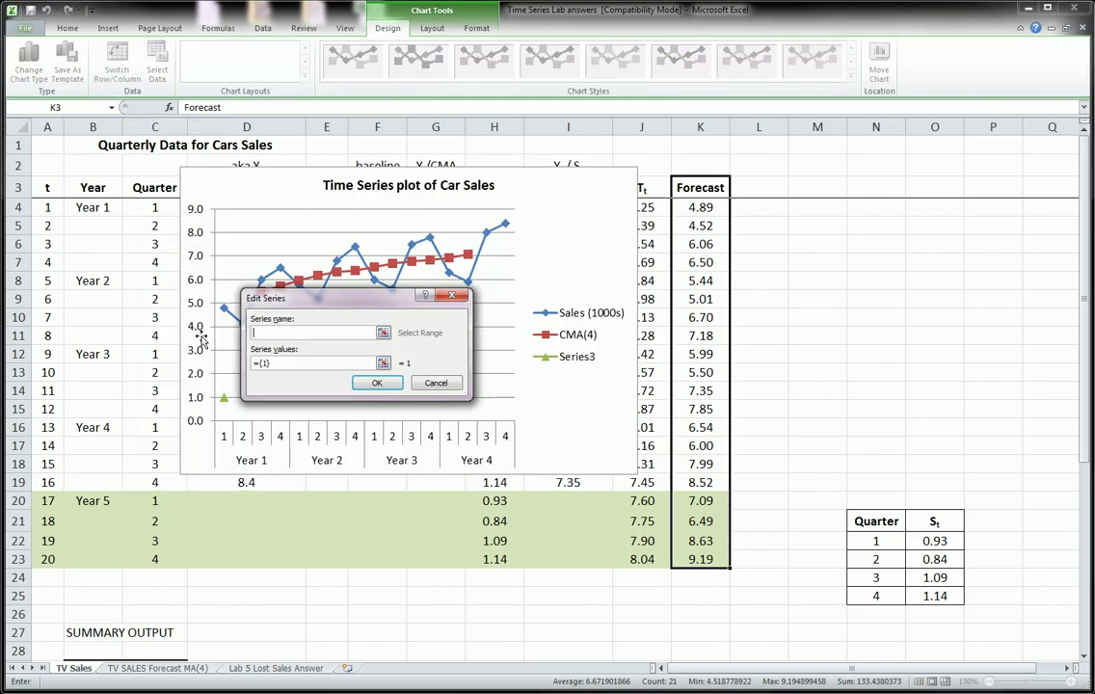
{"action": "left_click", "coordinate": [704, 189]}
{"action": "left_click_drag", "start_coordinate": [273, 362], "coordinate": [224, 366]}
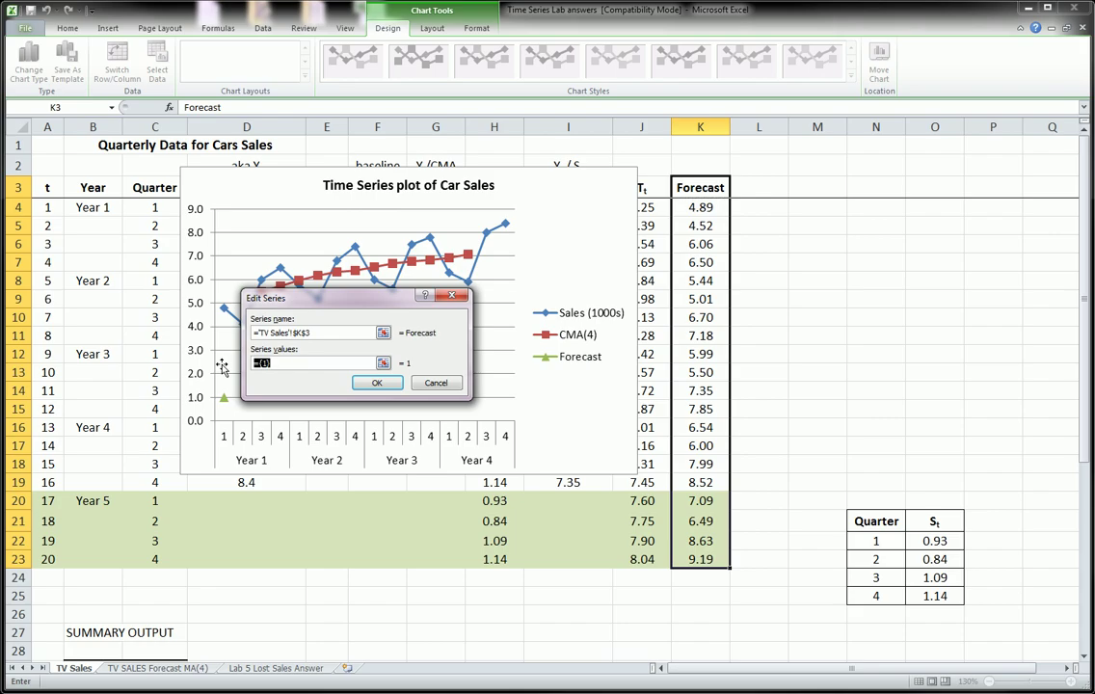
{"action": "key", "text": "BackSpace"}
{"action": "left_click_drag", "start_coordinate": [704, 210], "coordinate": [708, 559]}
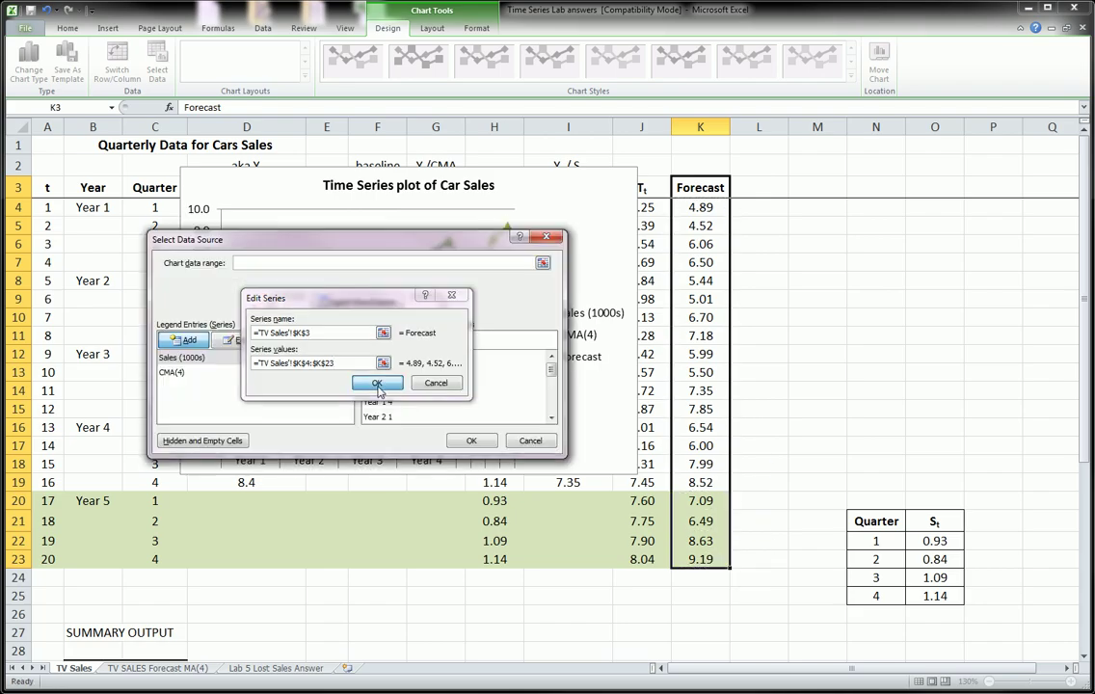
{"action": "left_click", "coordinate": [378, 386]}
Step: Move the data source dialog clear of the plot and compare the Forecast line with the Sales (1000s) line up to Year 4 quarter 4
{"action": "left_click_drag", "start_coordinate": [472, 248], "coordinate": [992, 249]}
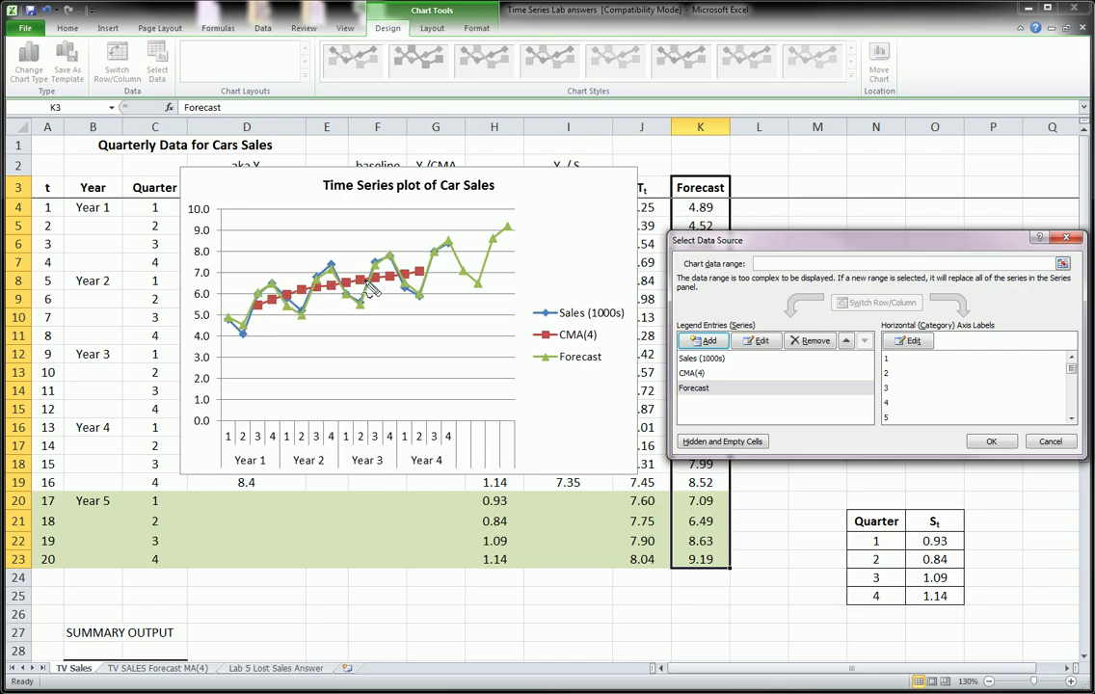
{"action": "left_click_drag", "start_coordinate": [557, 367], "coordinate": [611, 376]}
{"action": "left_click_drag", "start_coordinate": [546, 326], "coordinate": [620, 335]}
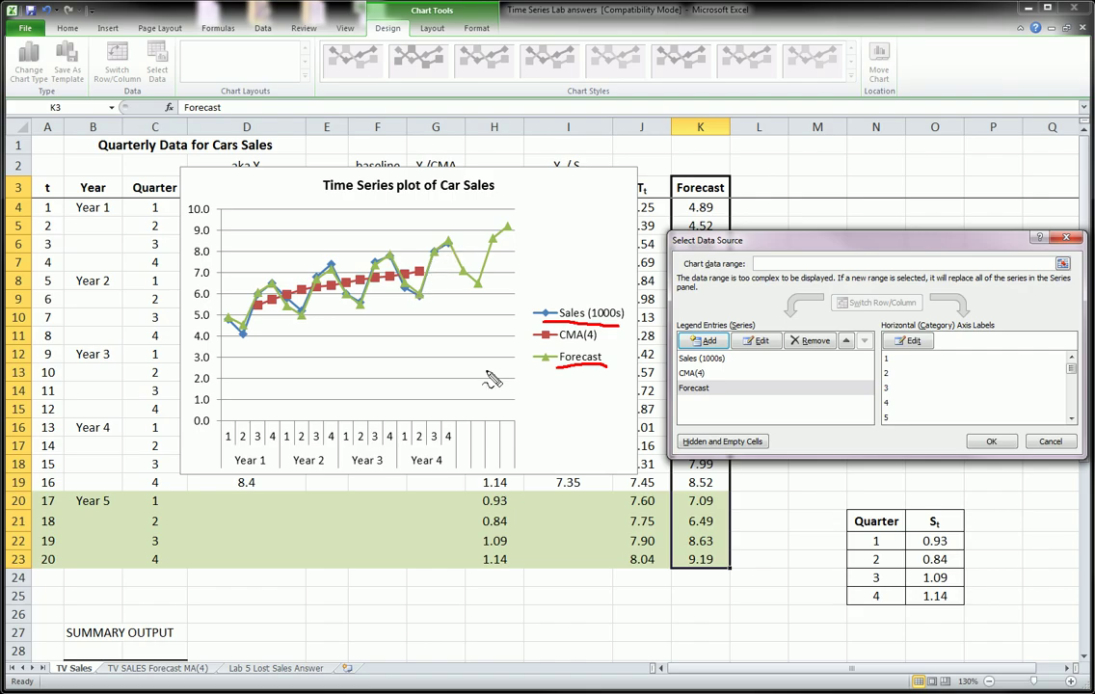
{"action": "mouse_move", "coordinate": [450, 439]}
{"action": "left_mouse_down"}
{"action": "mouse_move", "coordinate": [457, 445]}
{"action": "mouse_move", "coordinate": [447, 431]}
{"action": "left_mouse_up"}
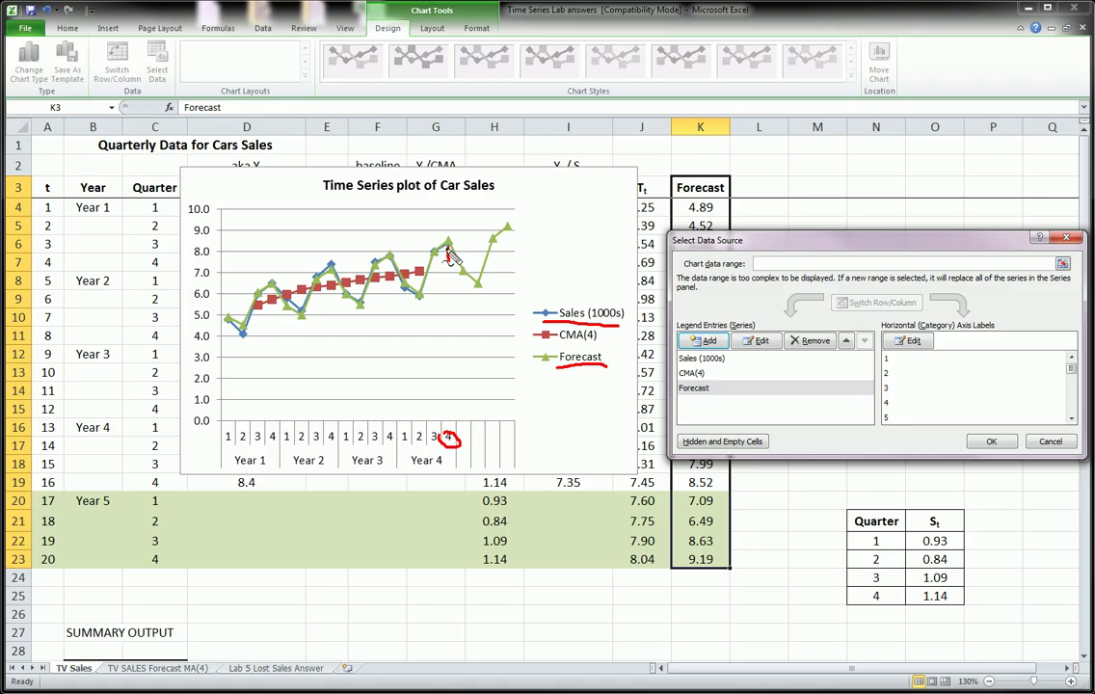
{"action": "left_click_drag", "start_coordinate": [451, 248], "coordinate": [449, 241]}
{"action": "mouse_move", "coordinate": [417, 295]}
{"action": "left_mouse_down"}
{"action": "mouse_move", "coordinate": [447, 243]}
{"action": "mouse_move", "coordinate": [482, 289]}
{"action": "mouse_move", "coordinate": [508, 228]}
{"action": "left_mouse_up"}
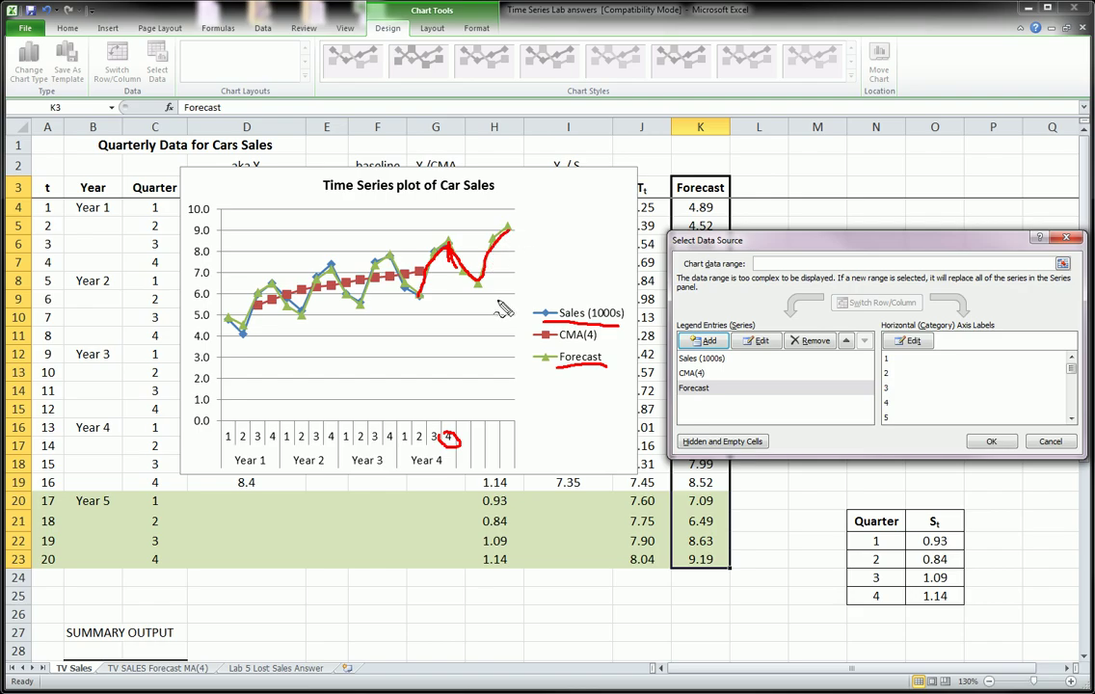
{"action": "key", "text": "Escape"}
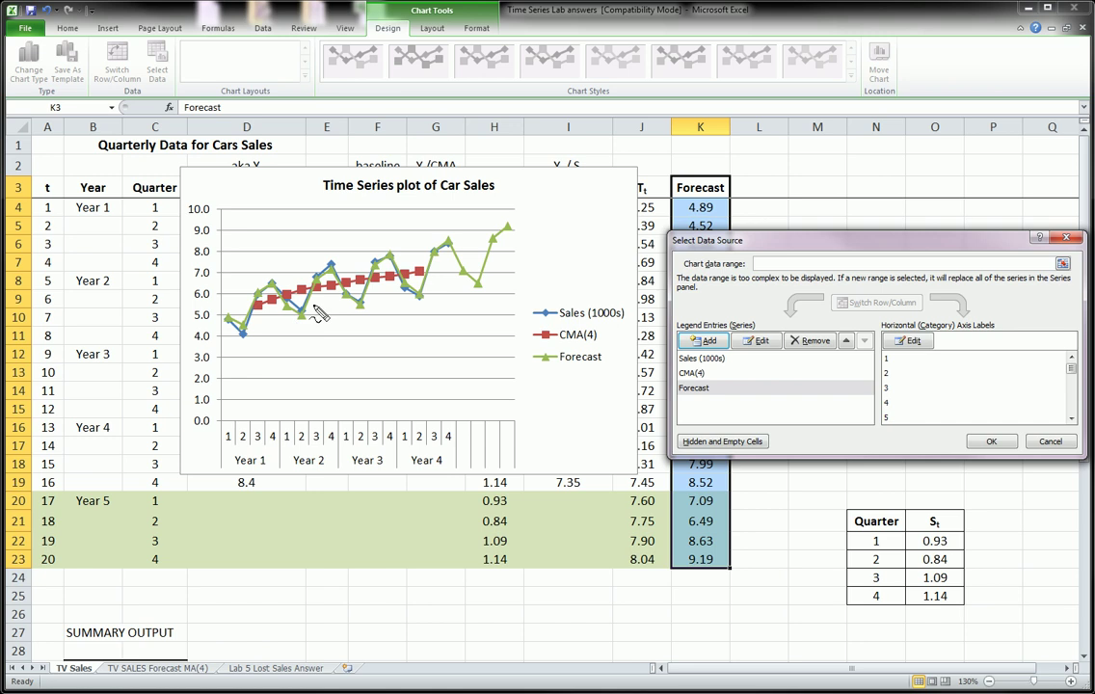
Step: Examine the Forecast line beyond Year 4 and the horizontal axis labels beneath it
{"action": "mouse_move", "coordinate": [452, 243]}
{"action": "left_mouse_down"}
{"action": "mouse_move", "coordinate": [479, 281]}
{"action": "mouse_move", "coordinate": [509, 227]}
{"action": "left_mouse_up"}
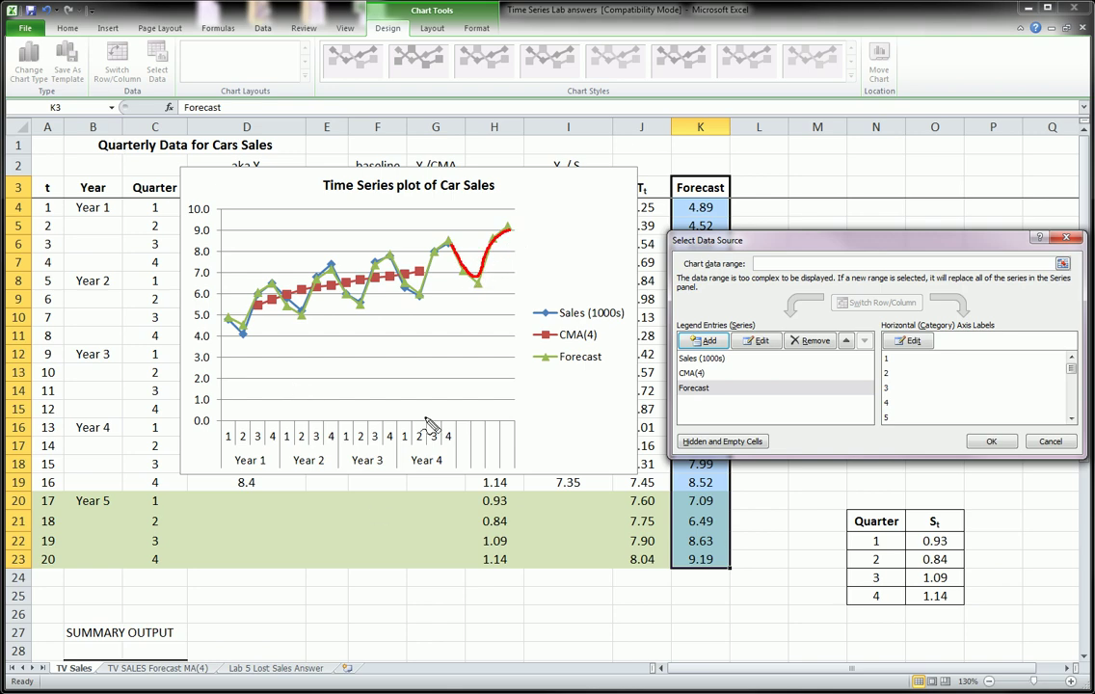
{"action": "mouse_move", "coordinate": [449, 422]}
{"action": "left_mouse_down"}
{"action": "mouse_move", "coordinate": [499, 418]}
{"action": "mouse_move", "coordinate": [536, 459]}
{"action": "mouse_move", "coordinate": [496, 470]}
{"action": "mouse_move", "coordinate": [448, 453]}
{"action": "mouse_move", "coordinate": [449, 424]}
{"action": "left_mouse_up"}
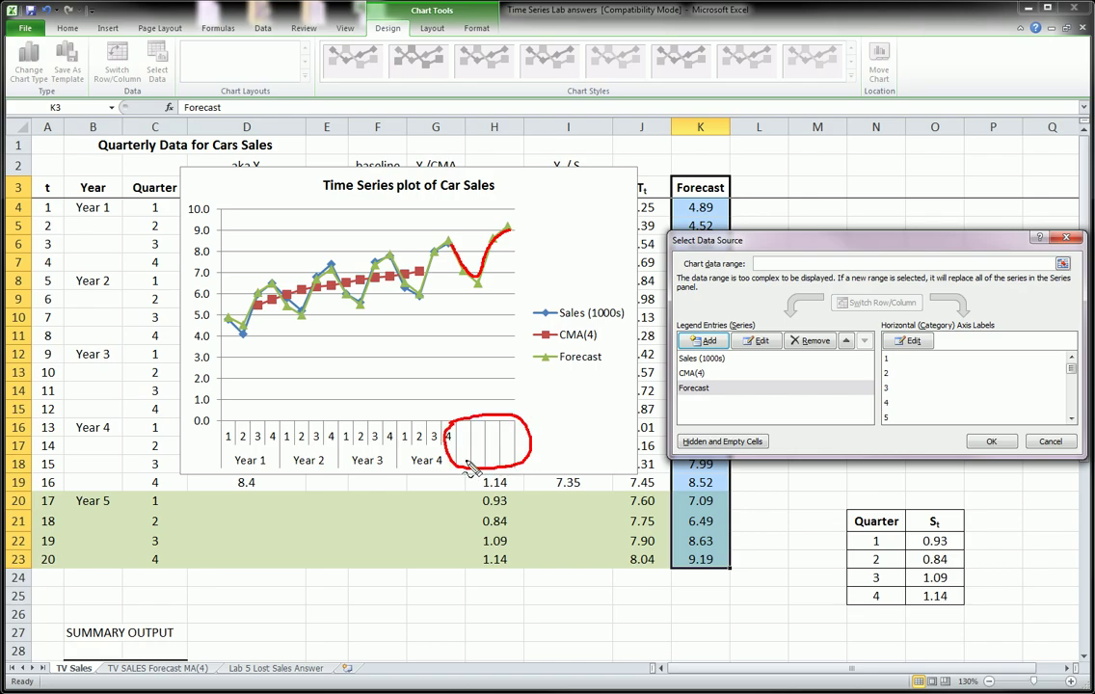
{"action": "left_click", "coordinate": [461, 431]}
{"action": "mouse_move", "coordinate": [471, 431]}
{"action": "left_mouse_down"}
{"action": "mouse_move", "coordinate": [513, 436]}
{"action": "mouse_move", "coordinate": [479, 449]}
{"action": "mouse_move", "coordinate": [478, 462]}
{"action": "left_mouse_up"}
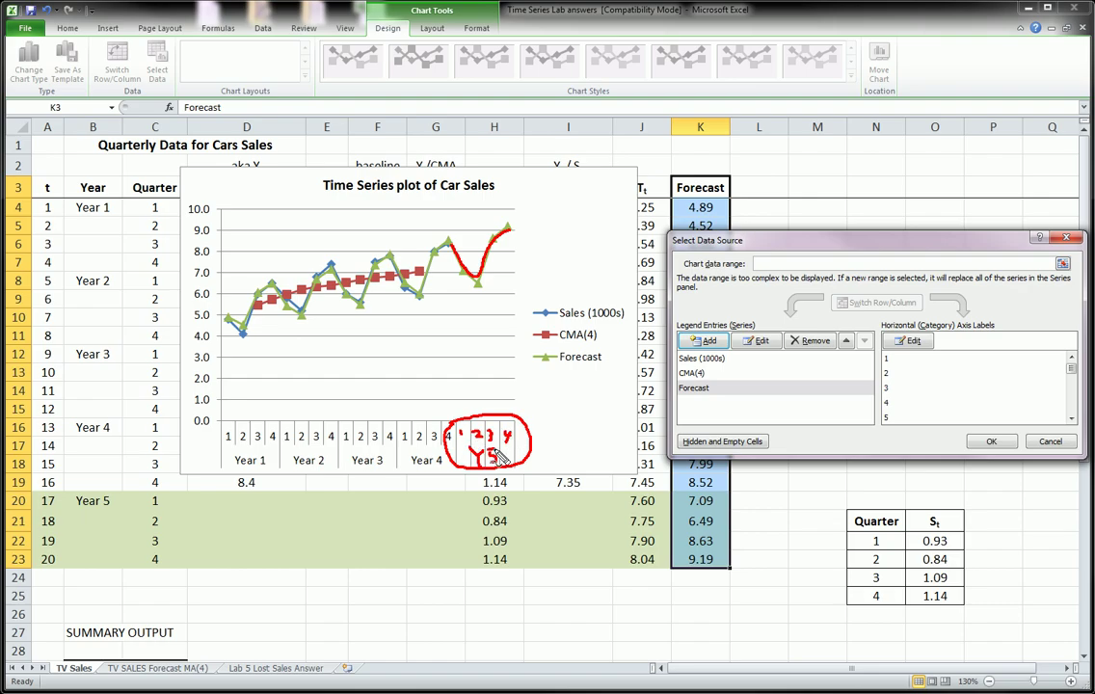
{"action": "key", "text": "Escape"}
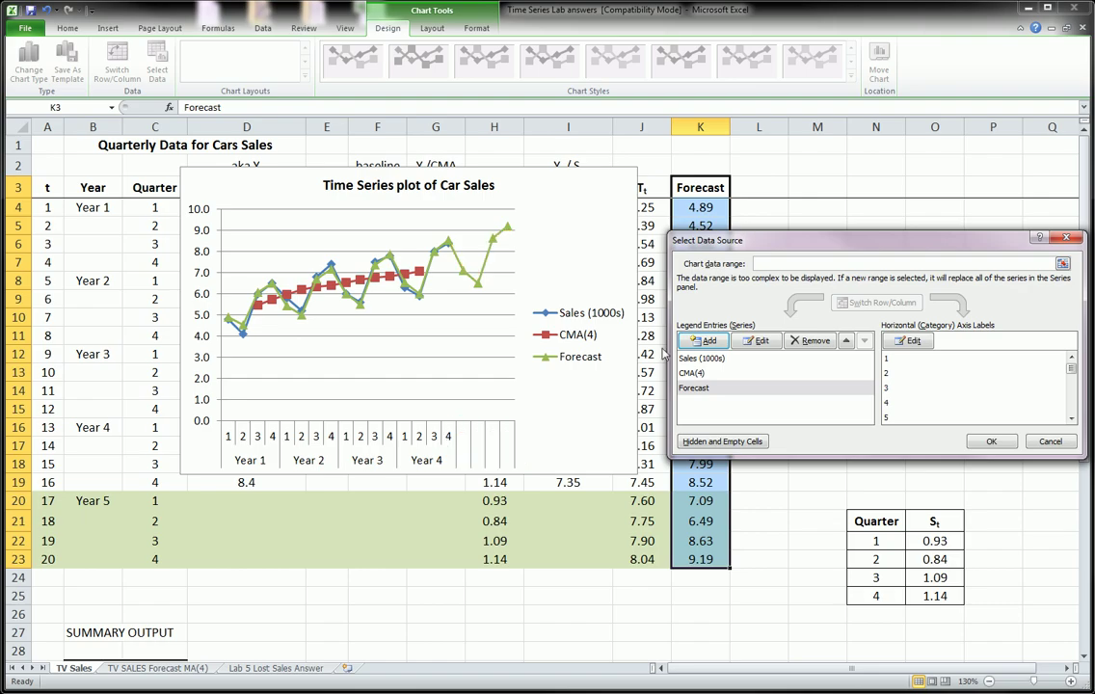
Step: Set the plot's horizontal axis labels to the Year and Quarter range B4:C23, and enlarge the plot
{"action": "left_click", "coordinate": [906, 342]}
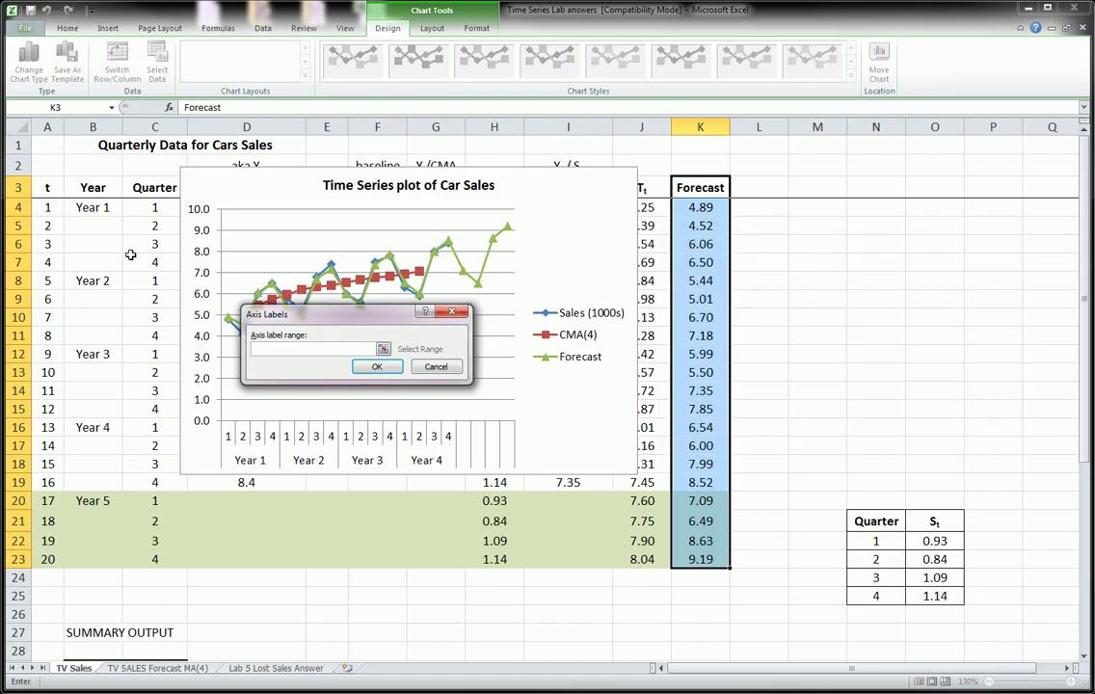
{"action": "left_click_drag", "start_coordinate": [108, 206], "coordinate": [156, 559]}
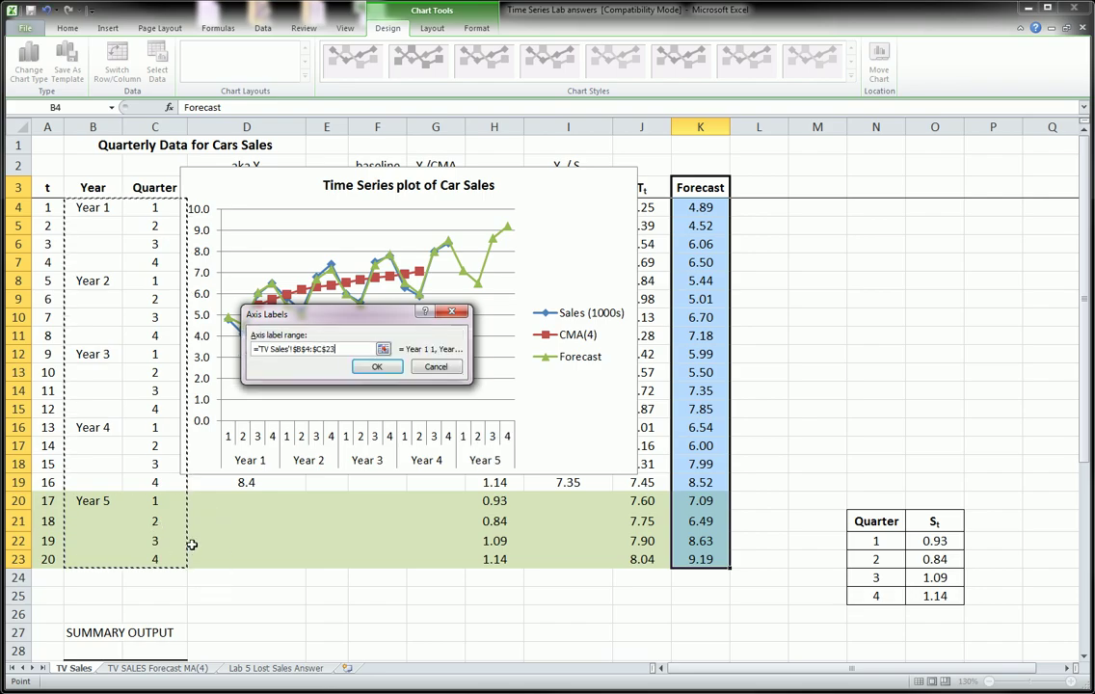
{"action": "left_click", "coordinate": [377, 366]}
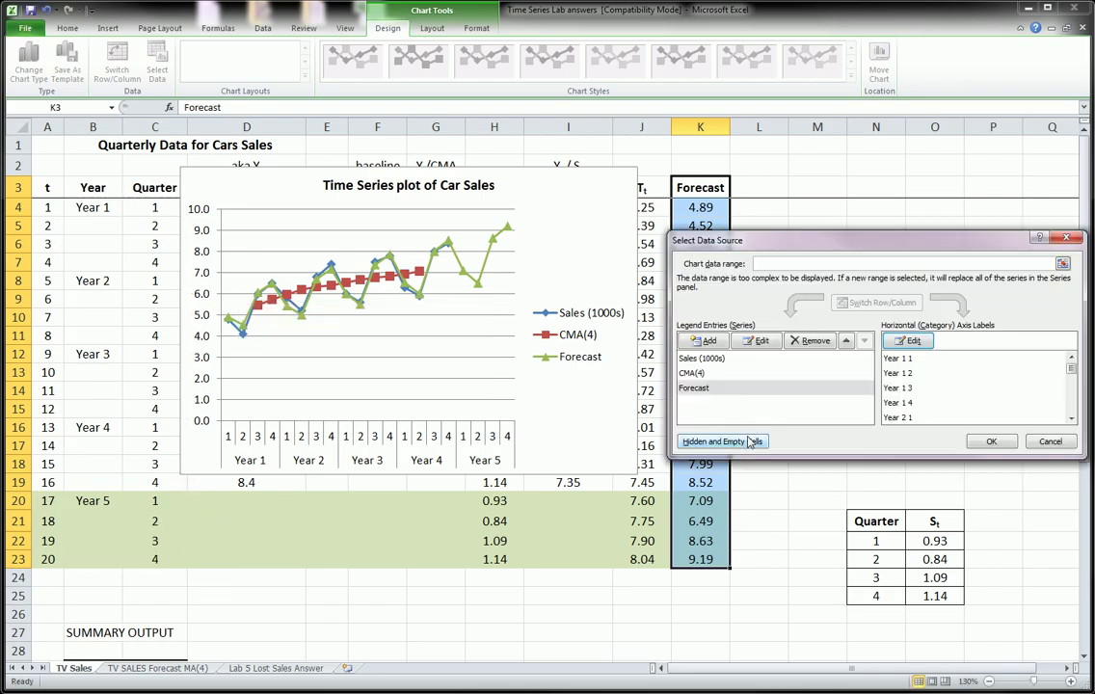
{"action": "left_click", "coordinate": [985, 441]}
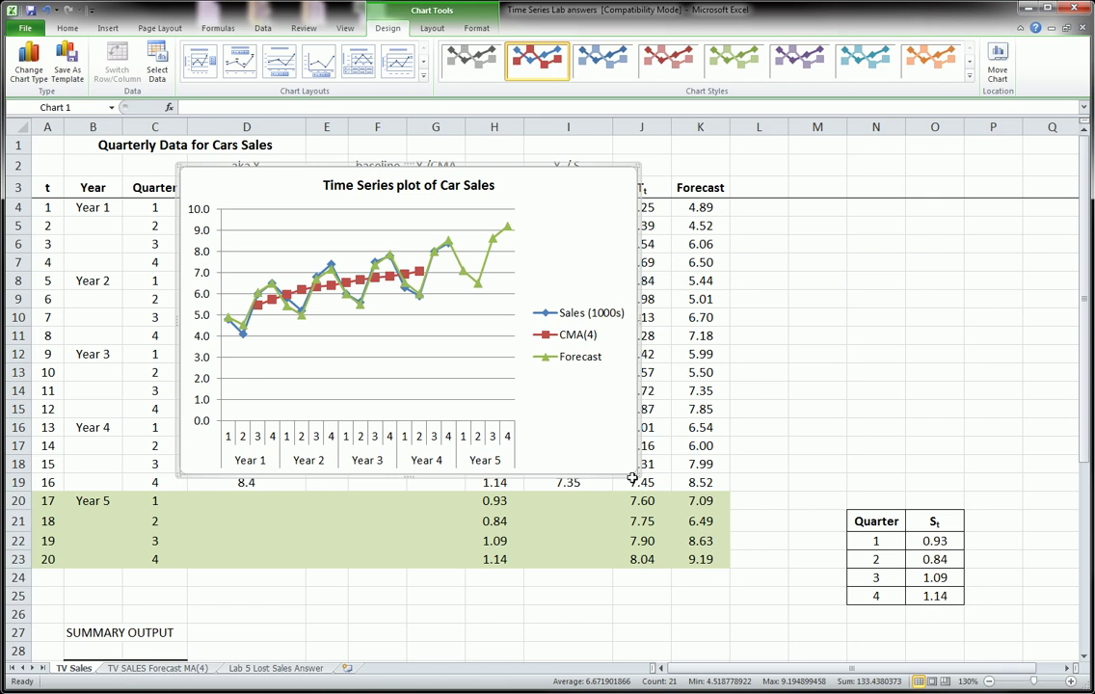
{"action": "left_click_drag", "start_coordinate": [631, 478], "coordinate": [821, 581]}
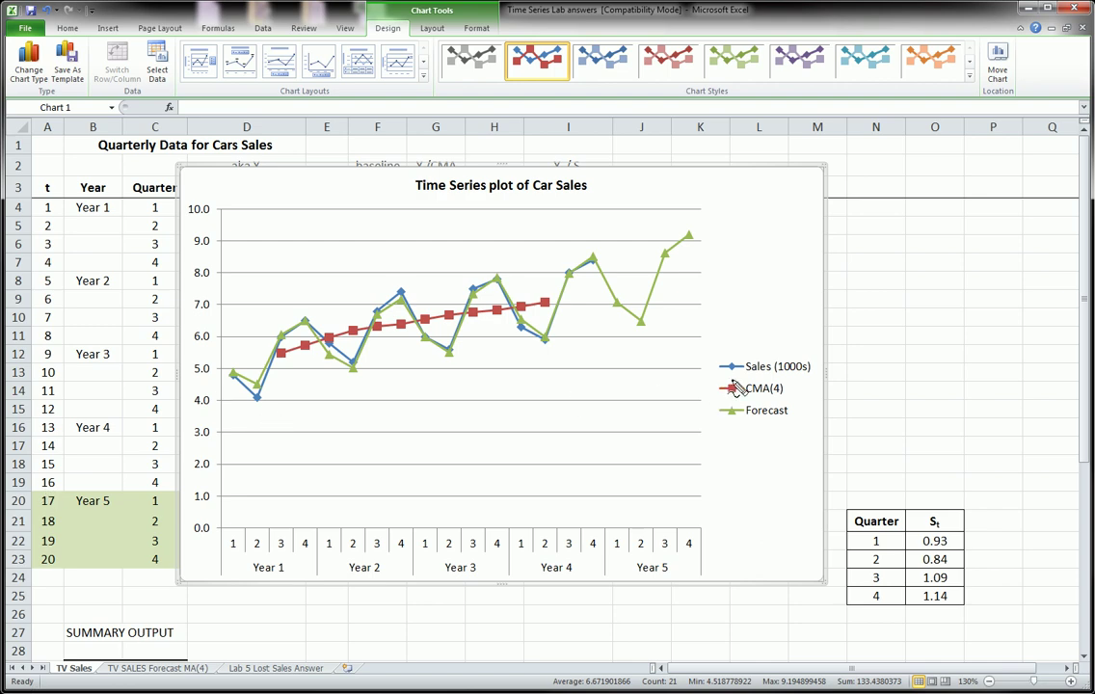
Step: Compare the Sales (1000s) and Forecast lines in the enlarged plot, including the forecast for the four Year 5 quarters
{"action": "mouse_move", "coordinate": [735, 388]}
{"action": "left_mouse_down"}
{"action": "mouse_move", "coordinate": [771, 361]}
{"action": "mouse_move", "coordinate": [824, 372]}
{"action": "mouse_move", "coordinate": [721, 376]}
{"action": "mouse_move", "coordinate": [790, 408]}
{"action": "mouse_move", "coordinate": [783, 422]}
{"action": "mouse_move", "coordinate": [714, 411]}
{"action": "mouse_move", "coordinate": [725, 401]}
{"action": "left_mouse_up"}
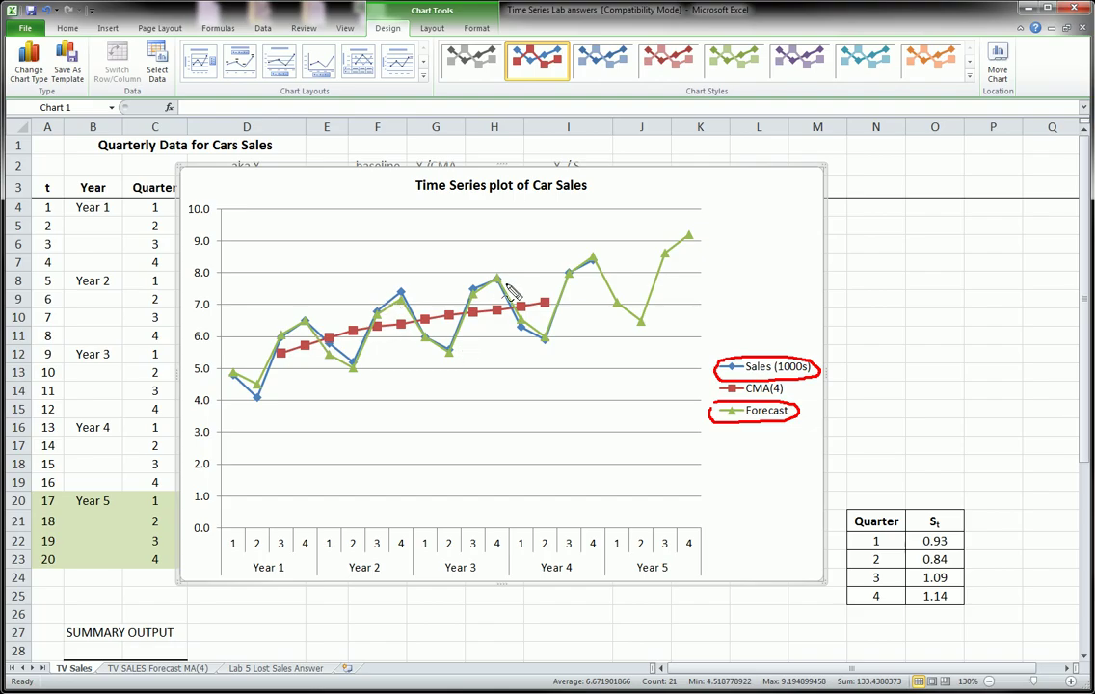
{"action": "left_click_drag", "start_coordinate": [749, 440], "coordinate": [749, 423]}
{"action": "mouse_move", "coordinate": [597, 539]}
{"action": "left_mouse_down"}
{"action": "mouse_move", "coordinate": [598, 550]}
{"action": "mouse_move", "coordinate": [595, 270]}
{"action": "mouse_move", "coordinate": [601, 278]}
{"action": "left_mouse_up"}
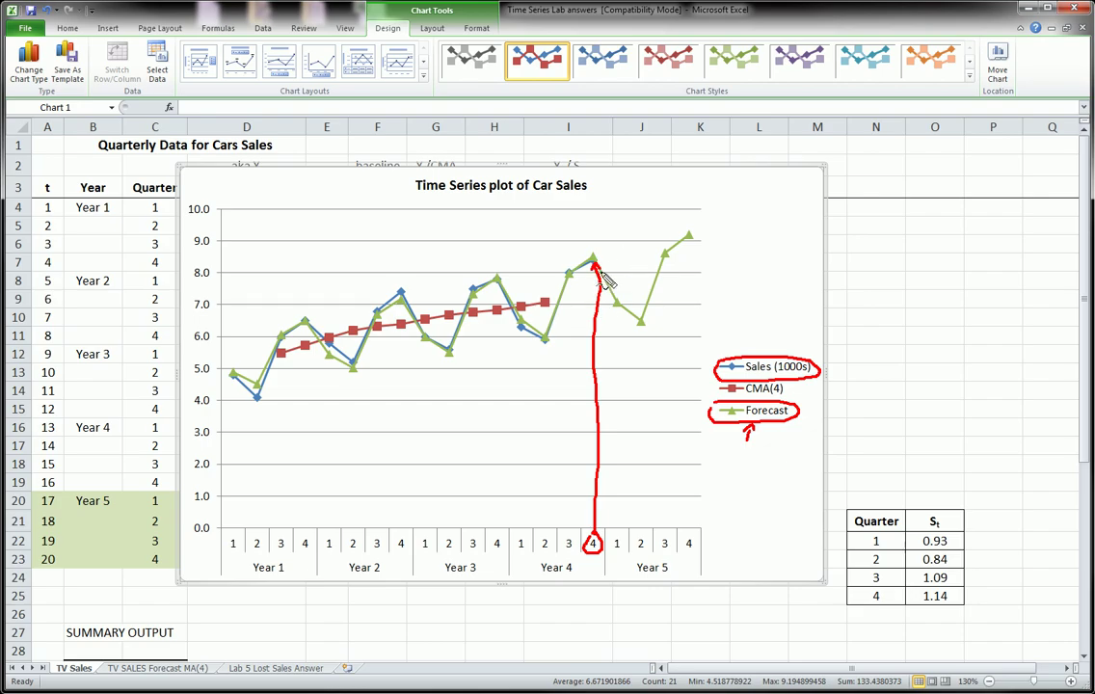
{"action": "mouse_move", "coordinate": [609, 298]}
{"action": "left_mouse_down"}
{"action": "mouse_move", "coordinate": [617, 310]}
{"action": "mouse_move", "coordinate": [611, 300]}
{"action": "left_mouse_up"}
{"action": "key", "text": "Escape"}
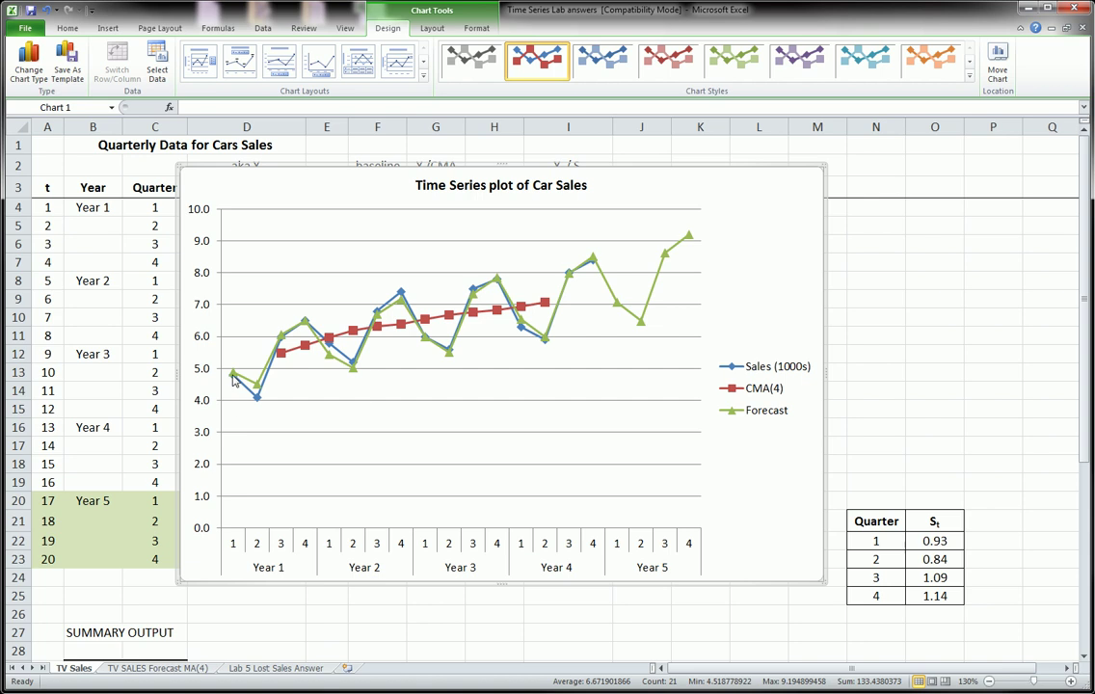
{"action": "mouse_move", "coordinate": [234, 382]}
{"action": "mouse_move", "coordinate": [592, 260]}
{"action": "left_mouse_down"}
{"action": "mouse_move", "coordinate": [619, 311]}
{"action": "mouse_move", "coordinate": [641, 317]}
{"action": "mouse_move", "coordinate": [667, 249]}
{"action": "mouse_move", "coordinate": [705, 233]}
{"action": "left_mouse_up"}
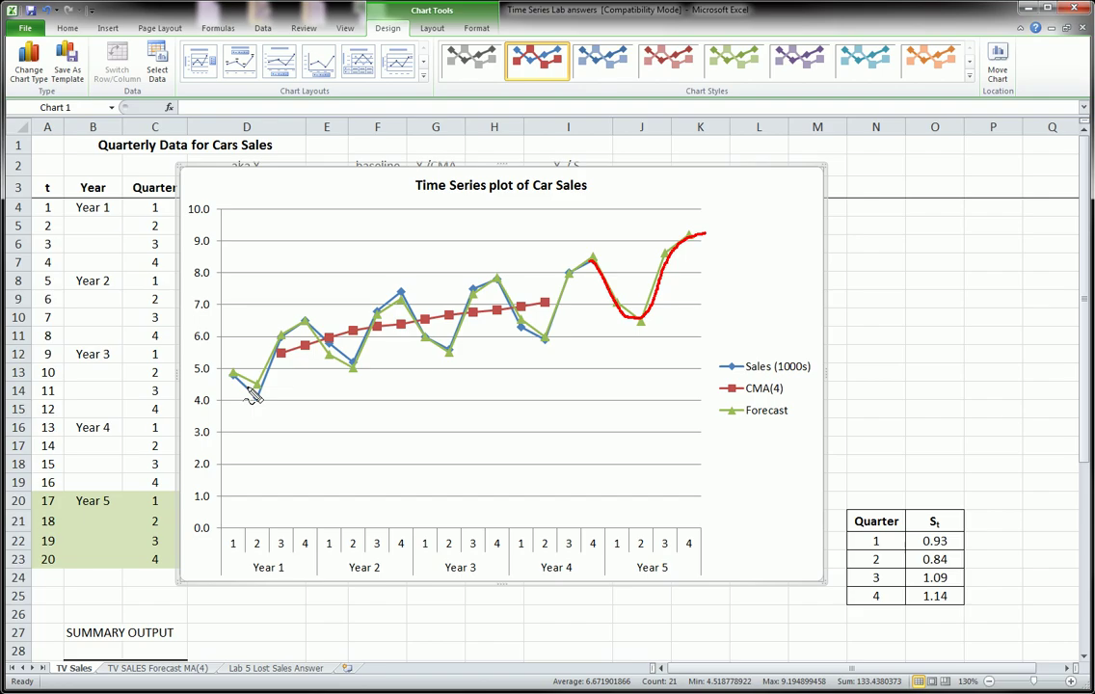
{"action": "key", "text": "Escape"}
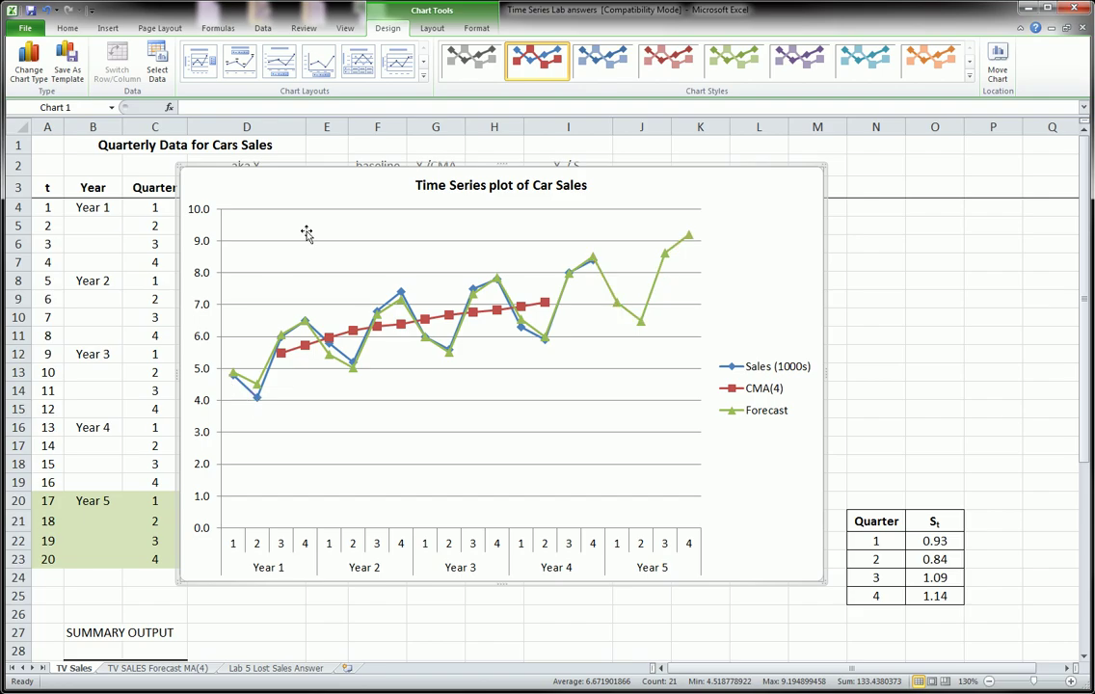
Step: Uncover the top of the data table to review its headers and Year 1 rows, and move the plot back over it
{"action": "mouse_move", "coordinate": [305, 234]}
{"action": "left_mouse_down"}
{"action": "mouse_move", "coordinate": [342, 328]}
{"action": "mouse_move", "coordinate": [312, 417]}
{"action": "left_mouse_up"}
{"action": "mouse_move", "coordinate": [72, 164]}
{"action": "left_mouse_down"}
{"action": "mouse_move", "coordinate": [423, 167]}
{"action": "mouse_move", "coordinate": [486, 281]}
{"action": "mouse_move", "coordinate": [72, 186]}
{"action": "left_mouse_up"}
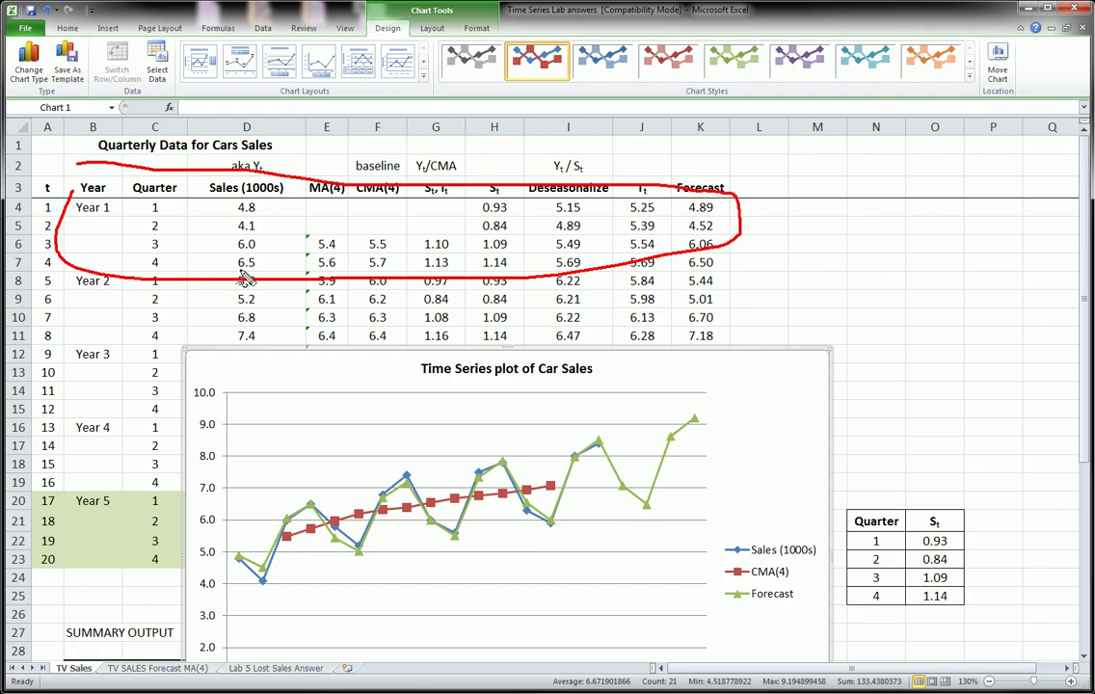
{"action": "key", "text": "Escape"}
{"action": "mouse_move", "coordinate": [639, 370]}
{"action": "left_mouse_down"}
{"action": "mouse_move", "coordinate": [574, 177]}
{"action": "mouse_move", "coordinate": [607, 191]}
{"action": "left_mouse_up"}
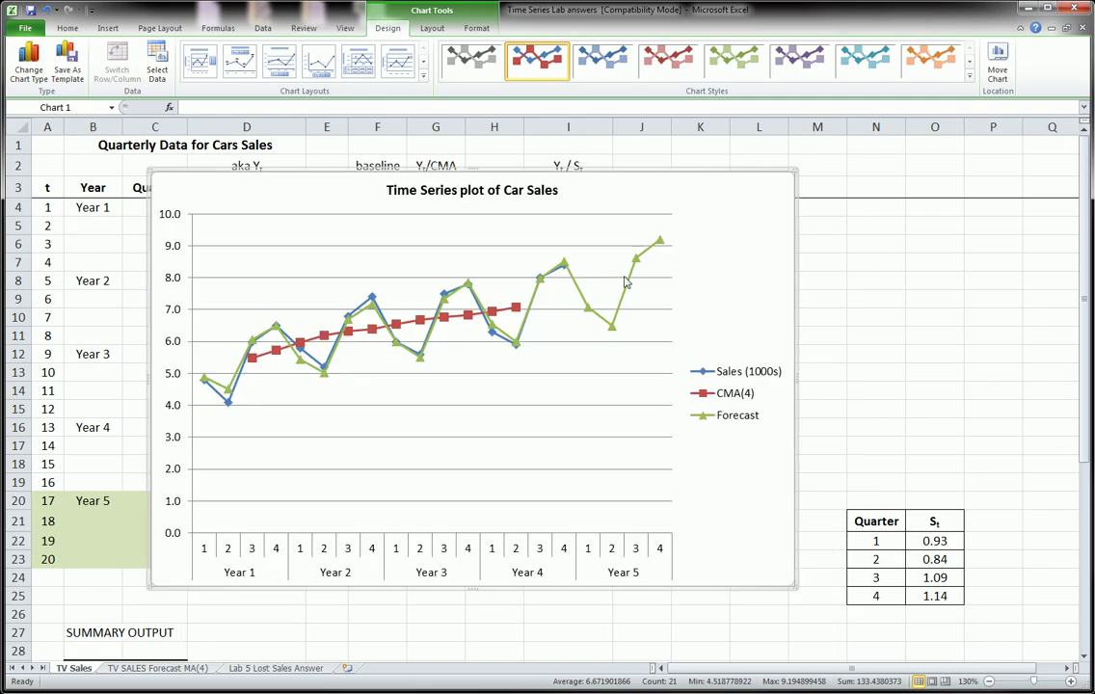
Step: Uncover the table's upper rows, inspect cells in the seasonal, Deseasonalize, Tt and Forecast columns, and return the plot over the table
{"action": "key", "text": "ctrl+z"}
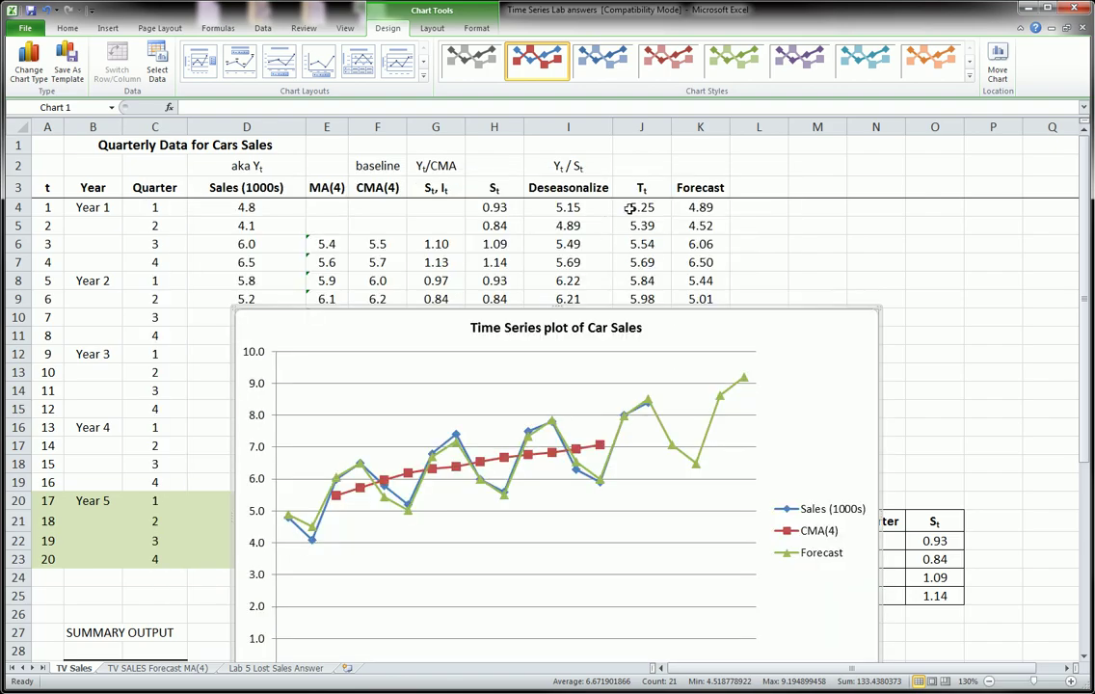
{"action": "left_click", "coordinate": [567, 209]}
{"action": "left_click", "coordinate": [494, 244]}
{"action": "left_click", "coordinate": [436, 243]}
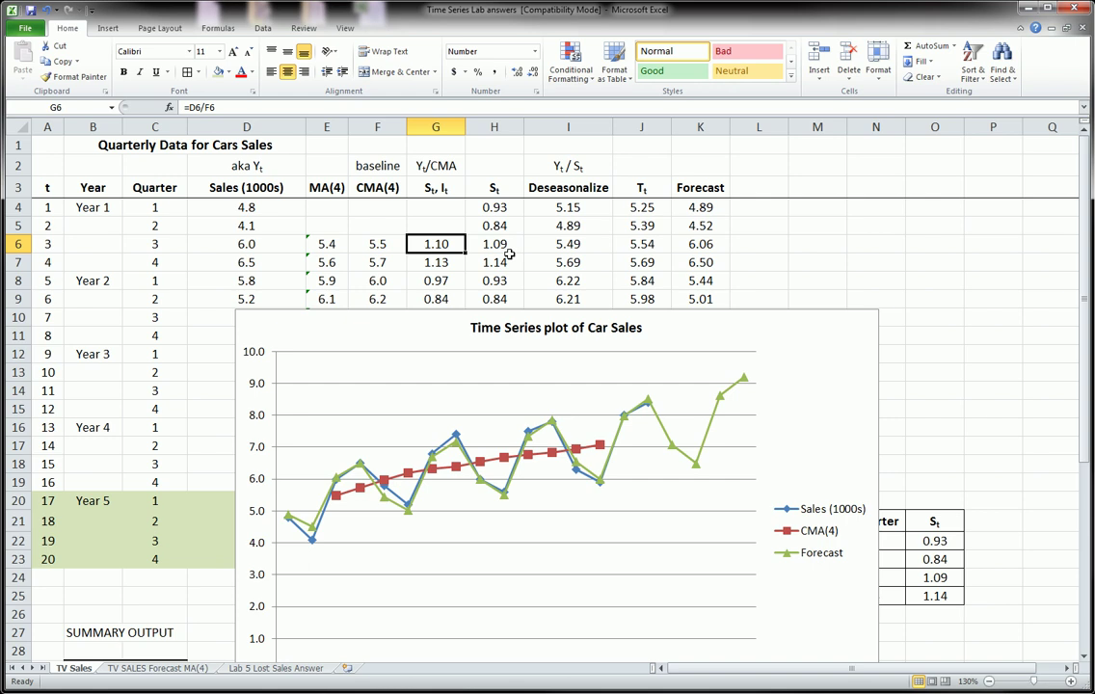
{"action": "left_click", "coordinate": [494, 262]}
{"action": "left_click", "coordinate": [640, 244]}
{"action": "left_click", "coordinate": [699, 226]}
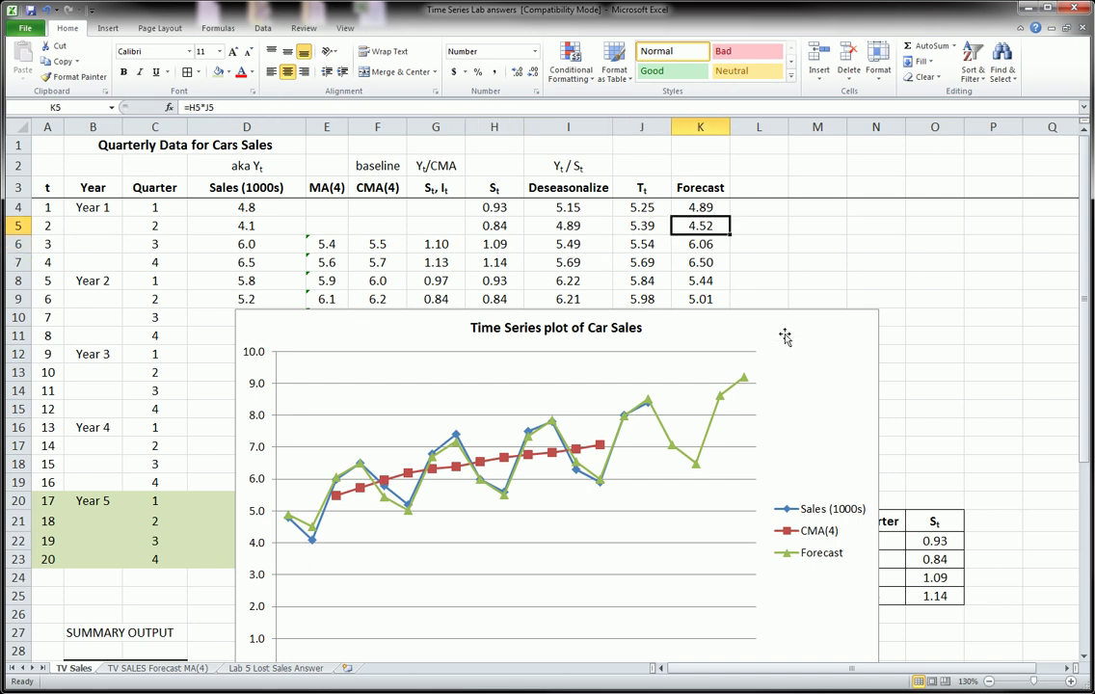
{"action": "left_click_drag", "start_coordinate": [800, 323], "coordinate": [723, 179]}
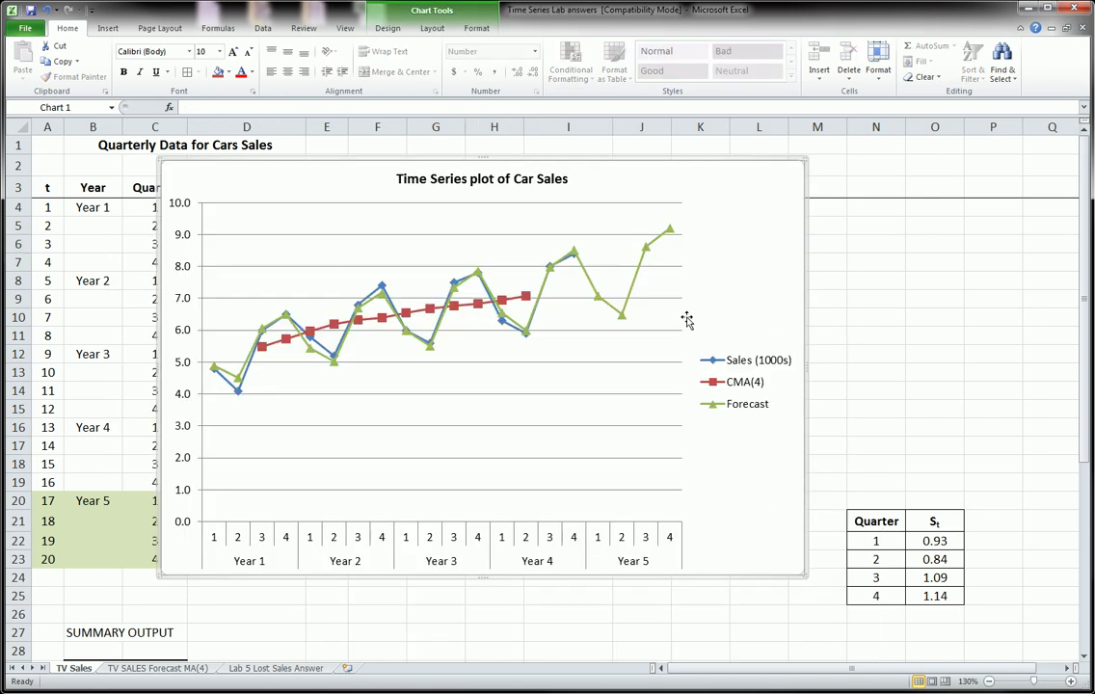